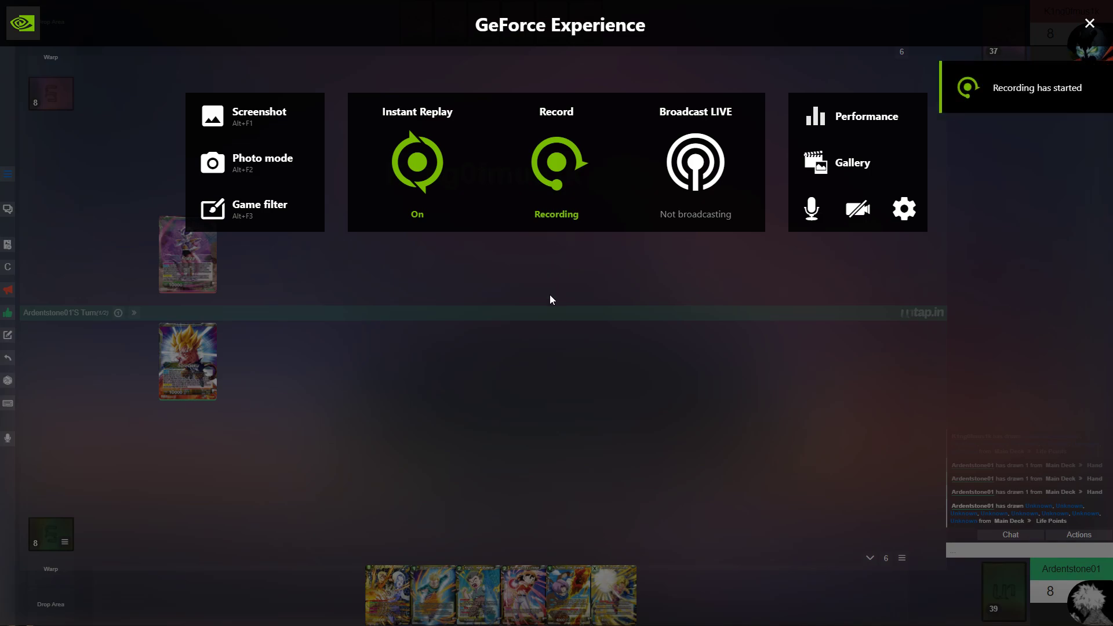
Step: Close the GeForce Experience overlay to reveal the untap.in game board
{"action": "left_click", "coordinate": [1089, 24]}
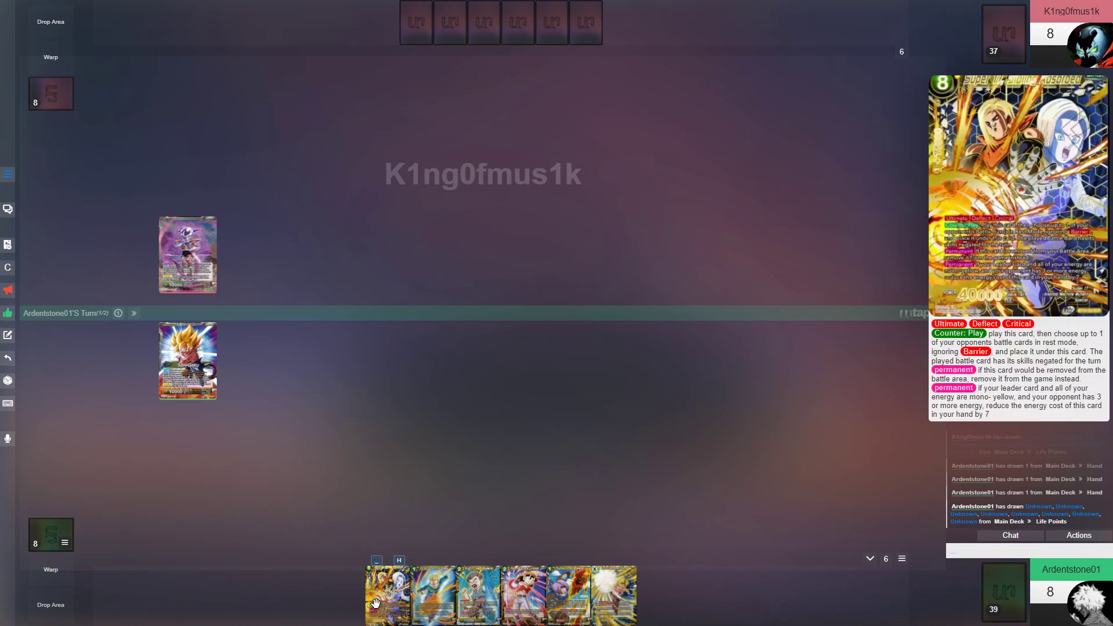
{"action": "mouse_move", "coordinate": [434, 601]}
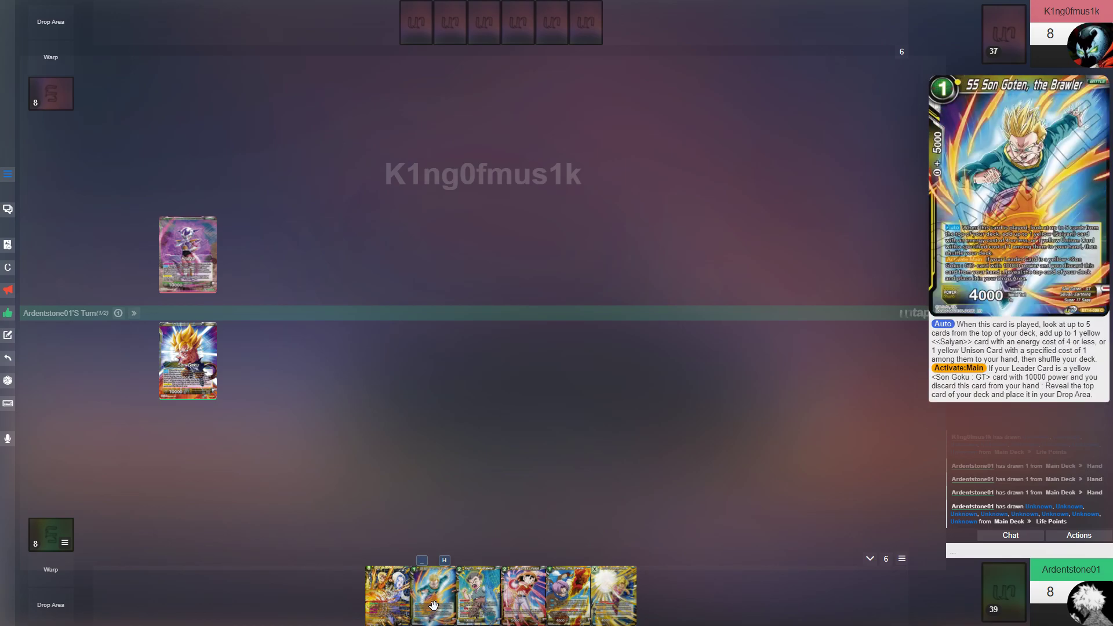
Step: Play and invert Pan, Heroine's Lineage on the field, then end the turn
{"action": "left_click_drag", "start_coordinate": [447, 607], "coordinate": [672, 522]}
{"action": "left_click_drag", "start_coordinate": [563, 613], "coordinate": [643, 513]}
{"action": "key", "text": "i"}
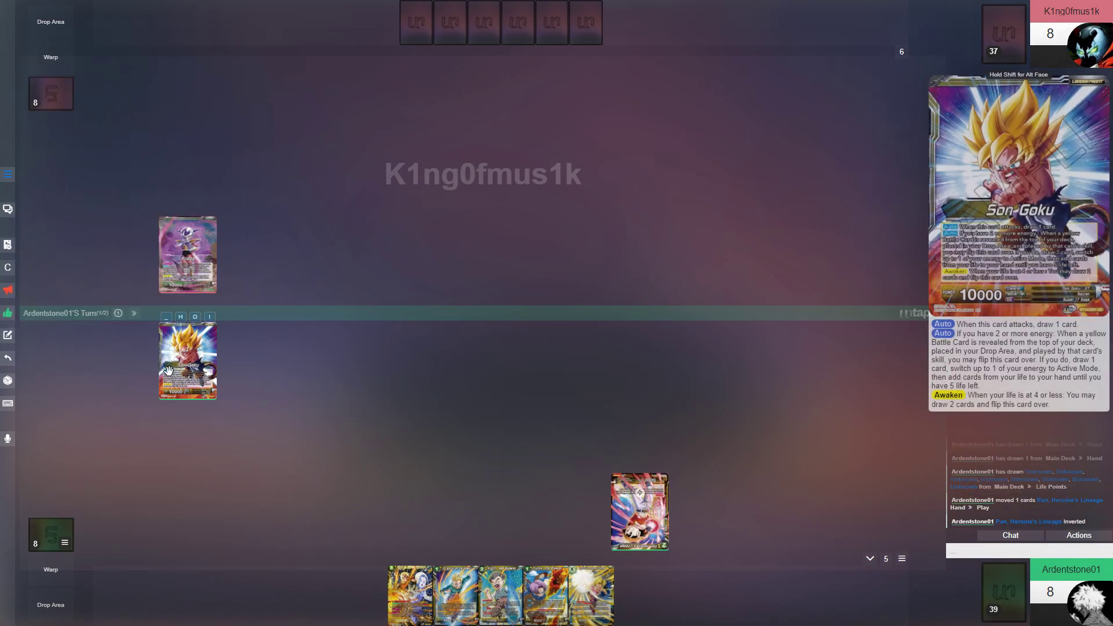
{"action": "left_click", "coordinate": [135, 314]}
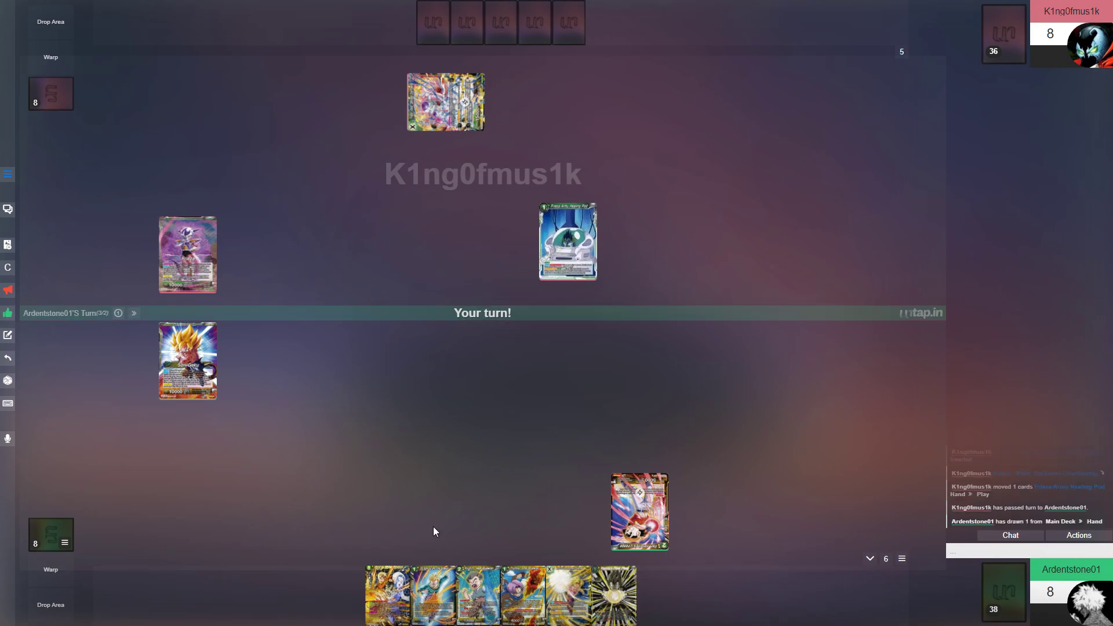
Step: Play and tap Vegeta's Final Flash, then field Android 18 beside the leader with a counter
{"action": "left_click_drag", "start_coordinate": [613, 596], "coordinate": [578, 515]}
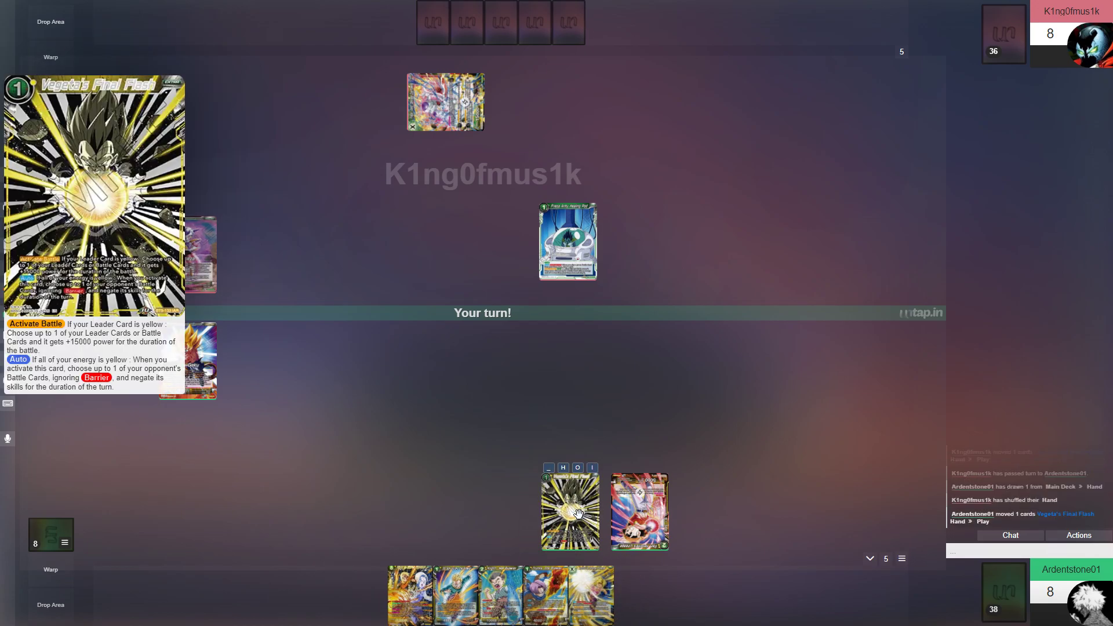
{"action": "key", "text": "i"}
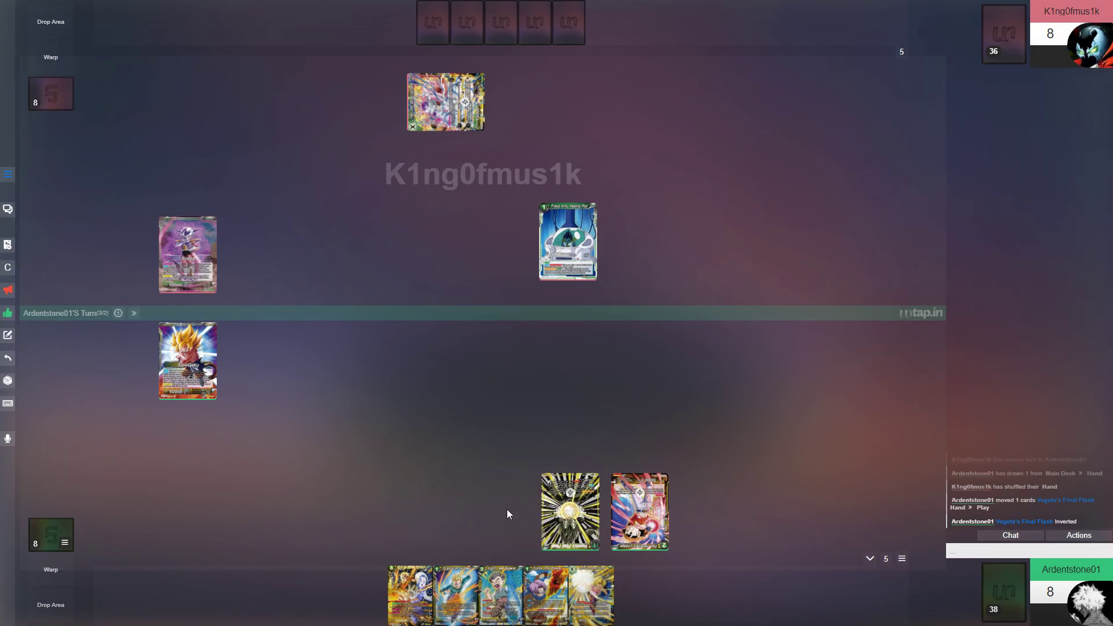
{"action": "double_click", "coordinate": [579, 526]}
{"action": "left_click_drag", "start_coordinate": [547, 596], "coordinate": [259, 371]}
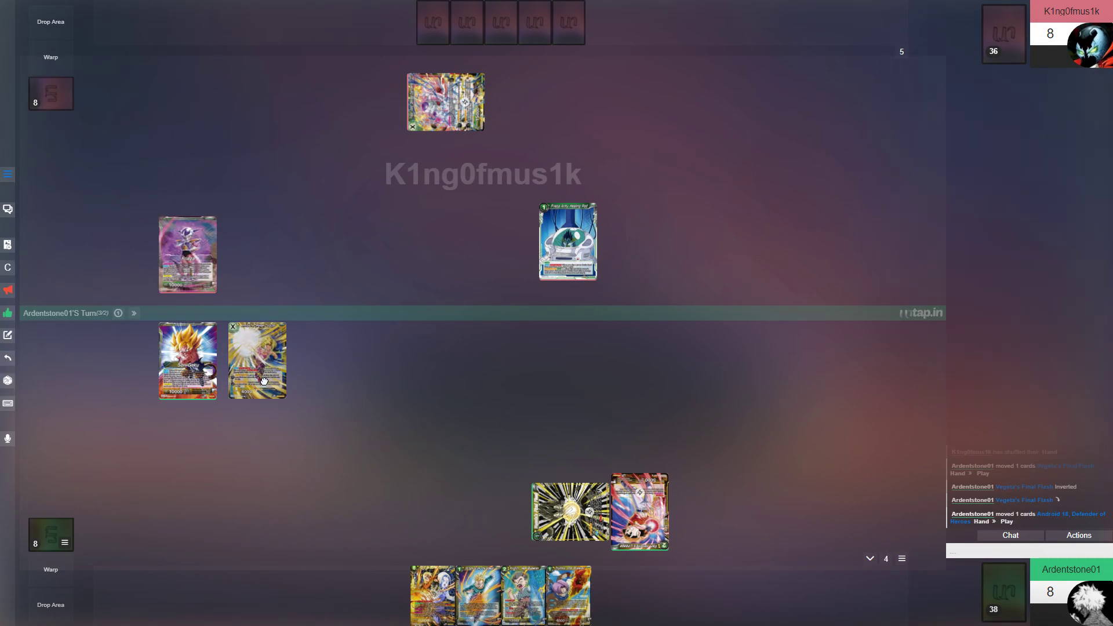
{"action": "right_click", "coordinate": [272, 376]}
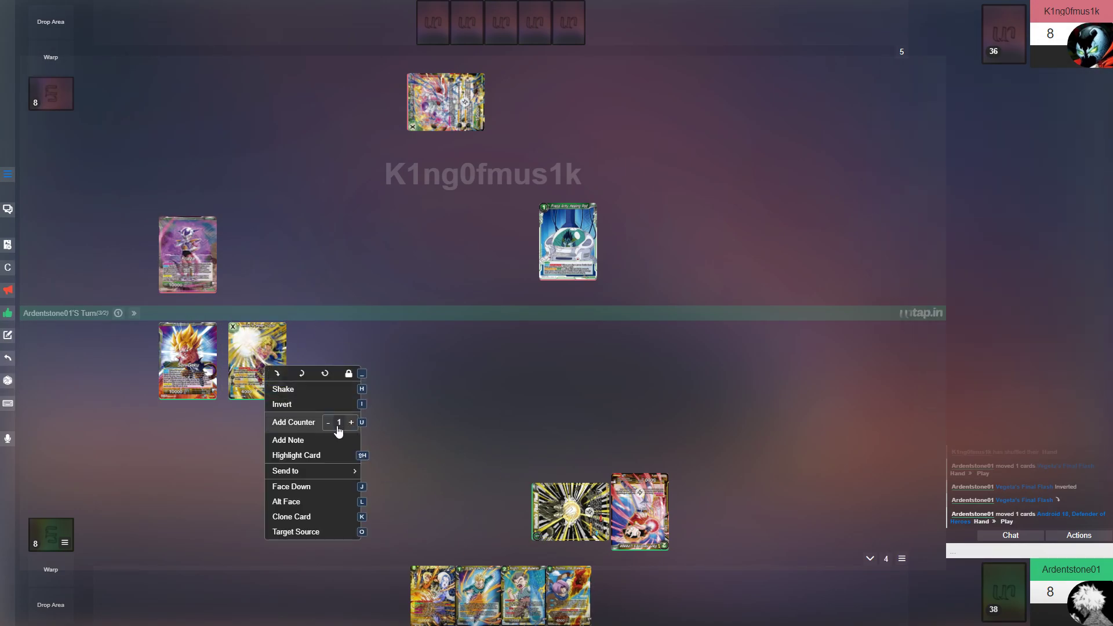
{"action": "left_click", "coordinate": [341, 424]}
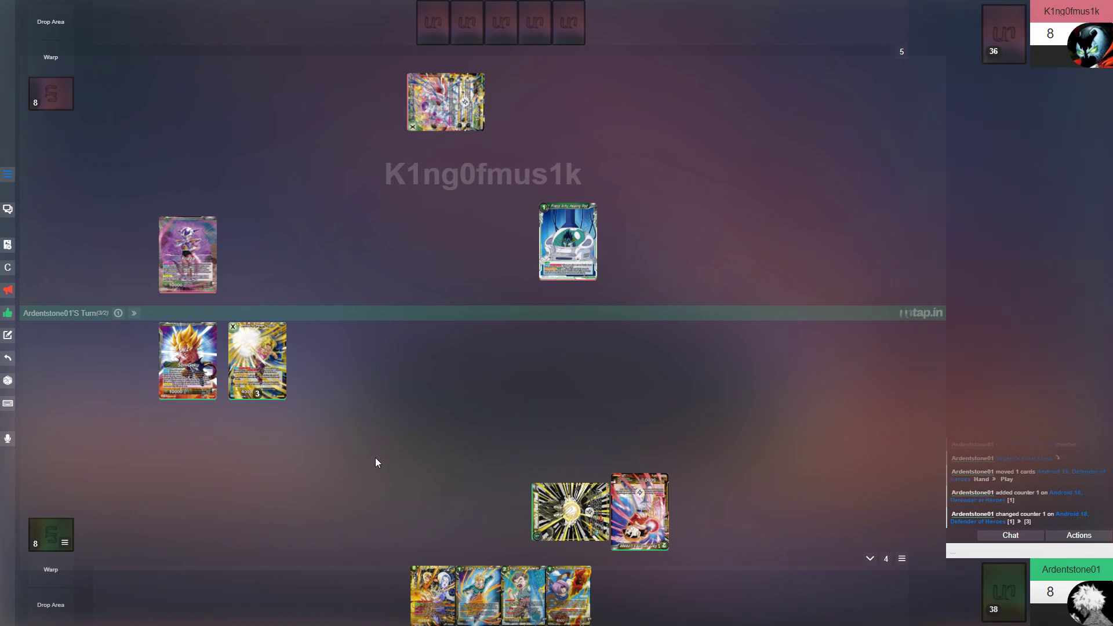
Step: Peek the top three deck cards, put Pan, the Brawler on top, and discard SS Son Goten
{"action": "left_click", "coordinate": [997, 587]}
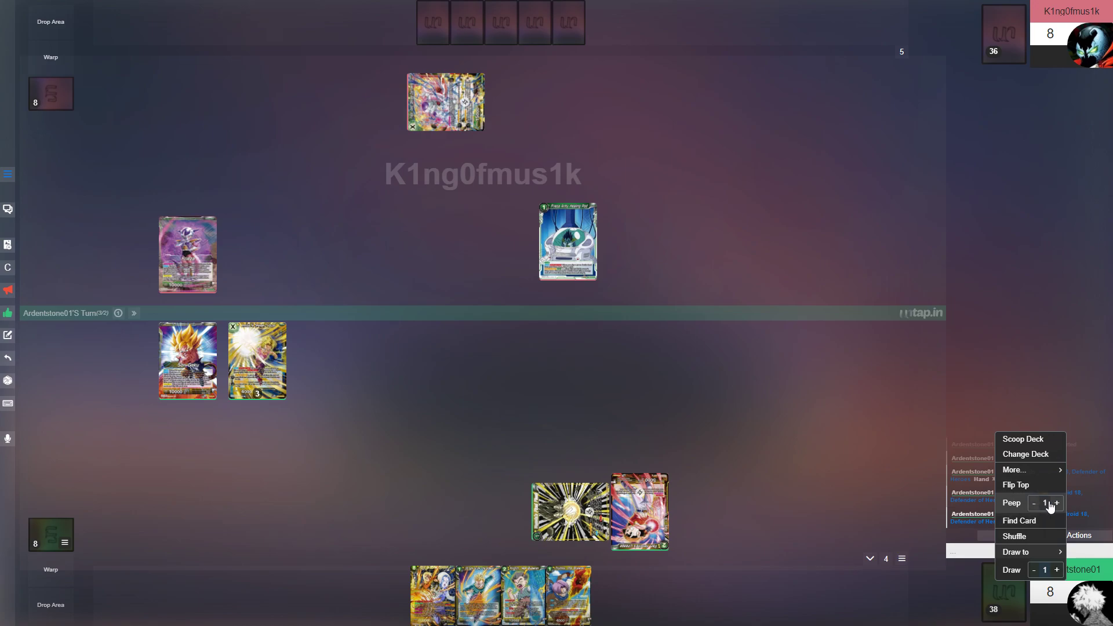
{"action": "left_click", "coordinate": [1019, 503]}
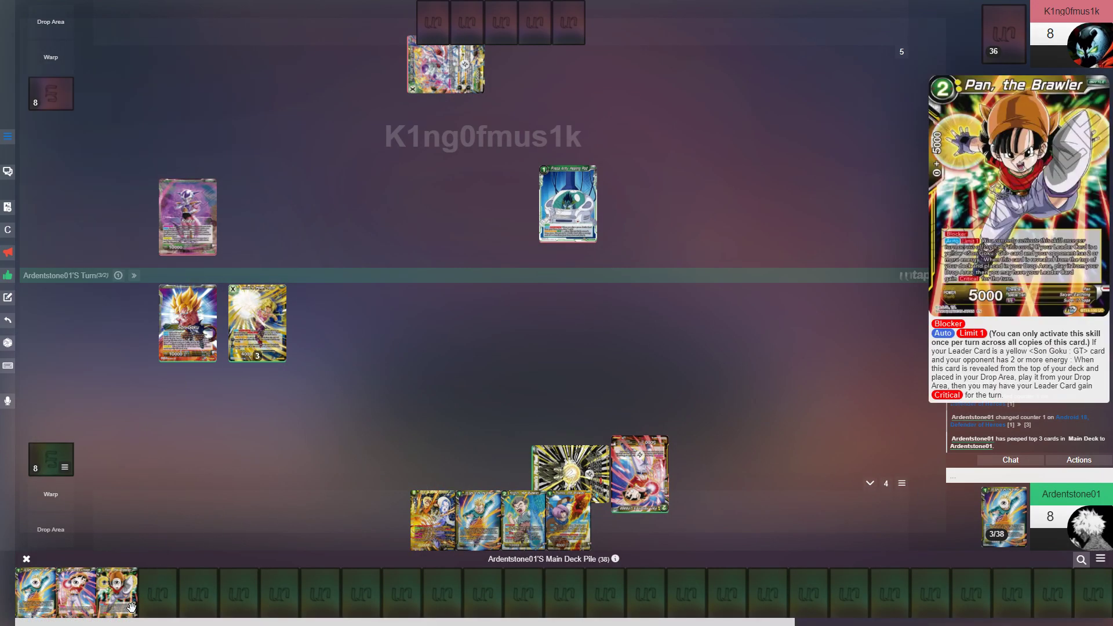
{"action": "left_click_drag", "start_coordinate": [130, 606], "coordinate": [52, 600]}
{"action": "mouse_move", "coordinate": [76, 593]}
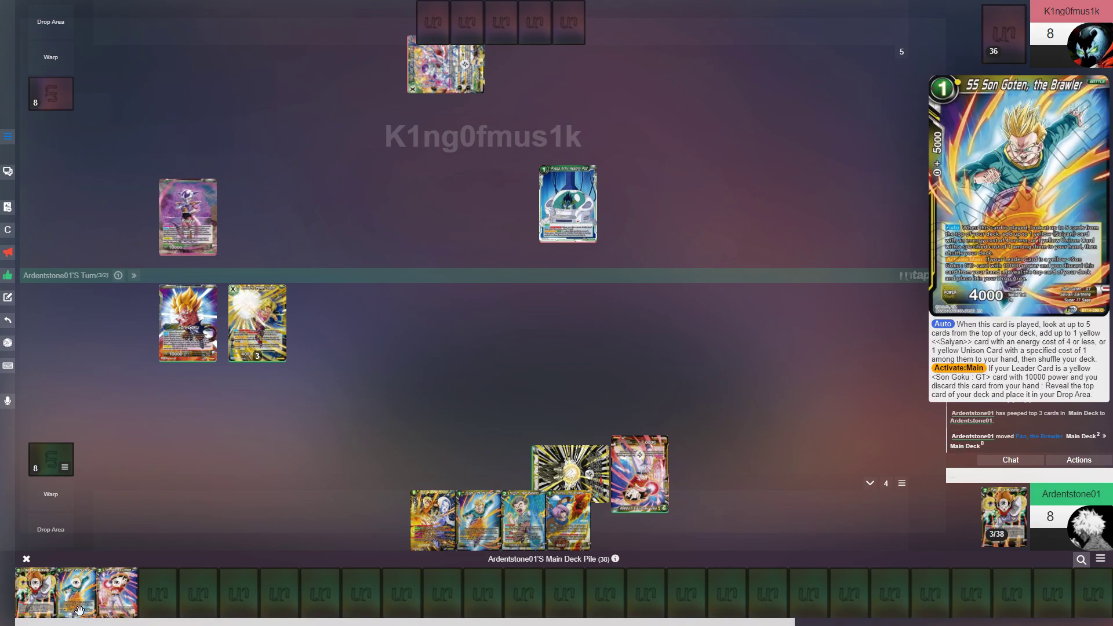
{"action": "left_click", "coordinate": [26, 559]}
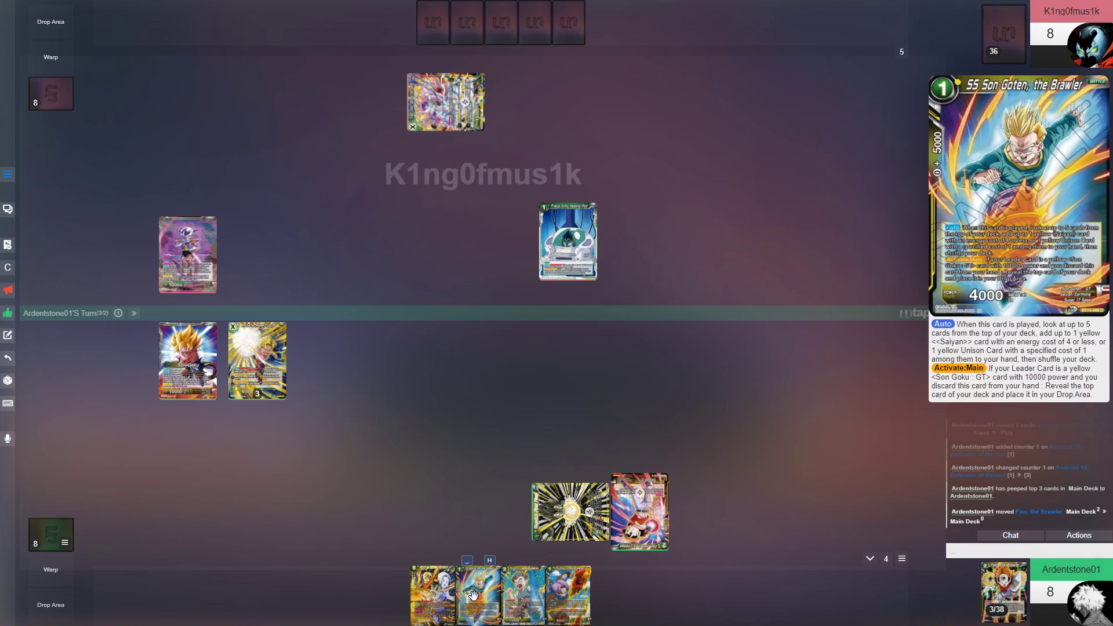
{"action": "left_click_drag", "start_coordinate": [472, 595], "coordinate": [418, 428]}
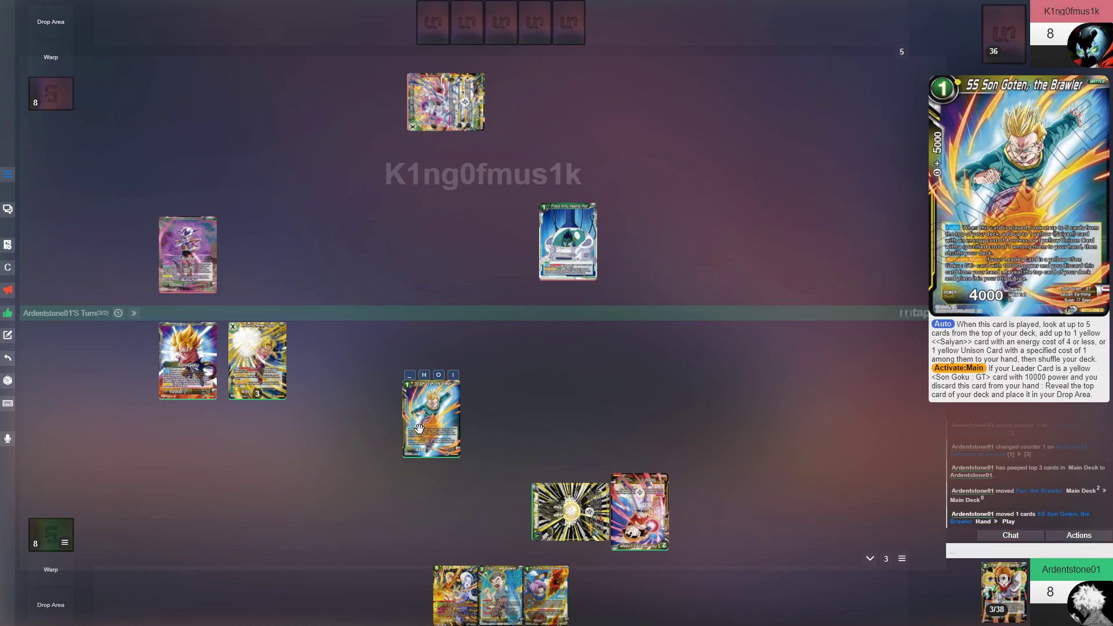
{"action": "left_click_drag", "start_coordinate": [425, 420], "coordinate": [68, 596]}
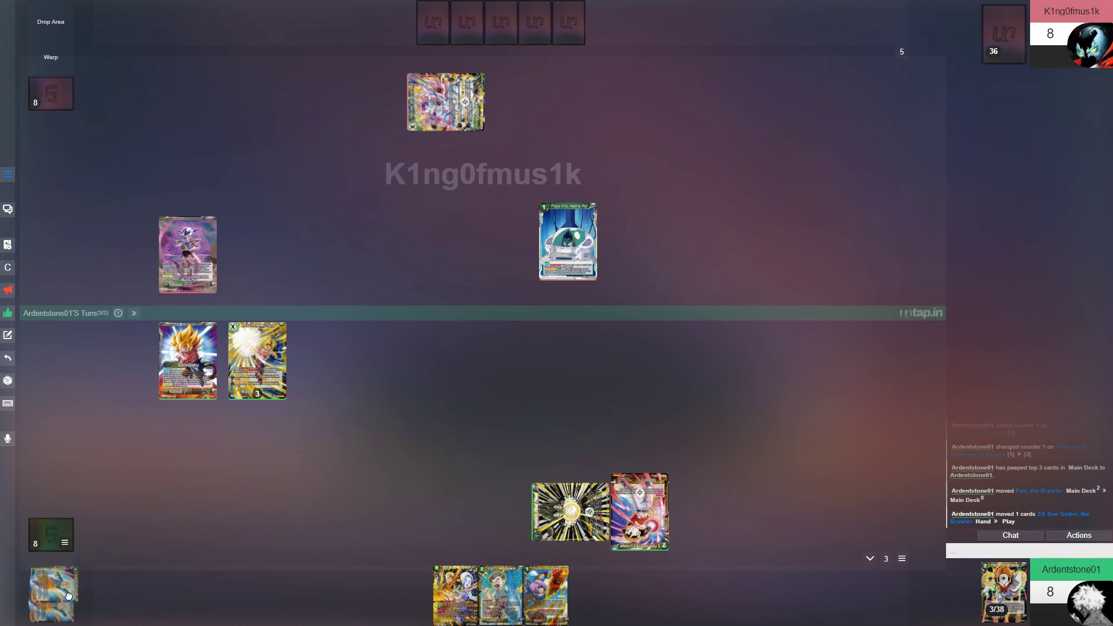
Step: Mill Pan, the Brawler to the Drop Area and bring her into battle
{"action": "mouse_move", "coordinate": [968, 561]}
{"action": "right_click", "coordinate": [1000, 592]}
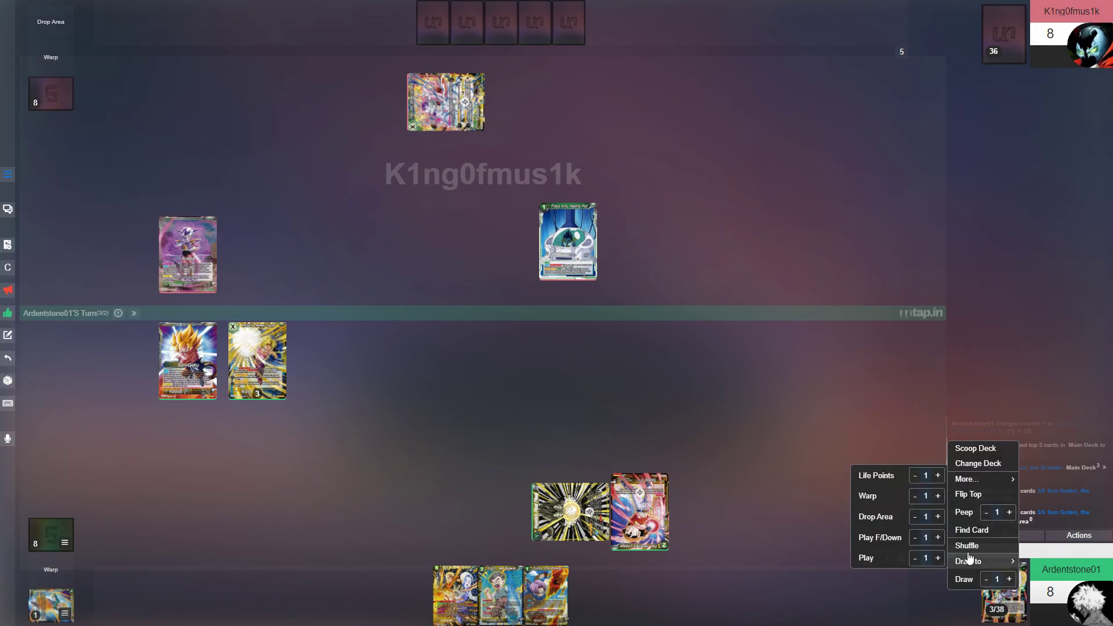
{"action": "left_click", "coordinate": [876, 517]}
{"action": "left_click", "coordinate": [51, 605]}
{"action": "mouse_move", "coordinate": [543, 595]}
{"action": "left_mouse_down"}
{"action": "mouse_move", "coordinate": [272, 320]}
{"action": "mouse_move", "coordinate": [292, 335]}
{"action": "left_mouse_up"}
{"action": "left_click", "coordinate": [27, 561]}
{"action": "mouse_move", "coordinate": [328, 360]}
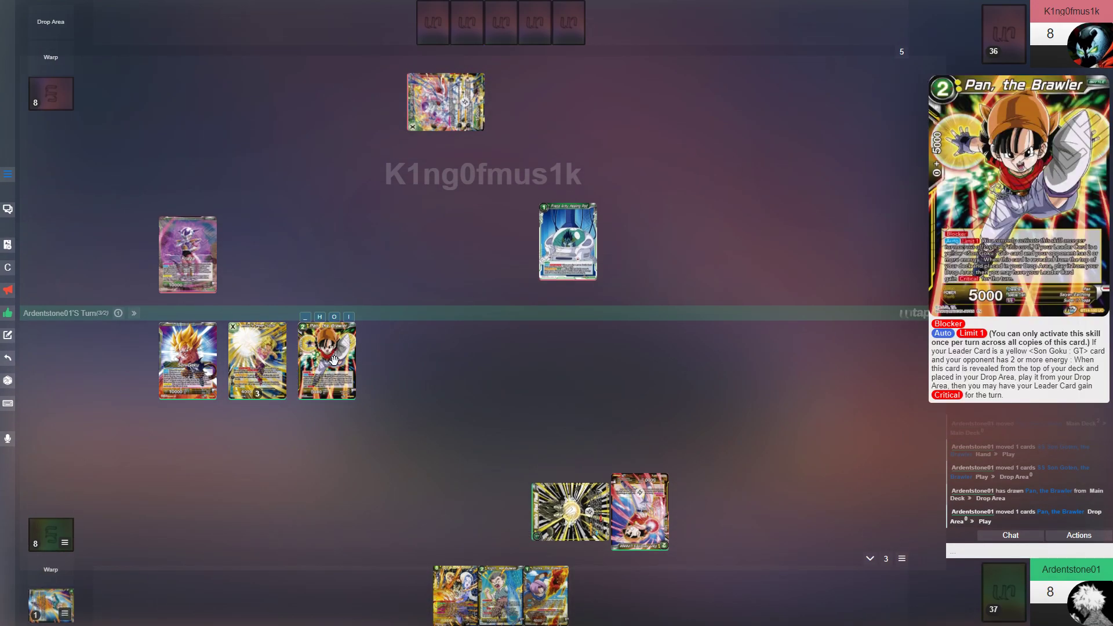
Step: Stand Final Flash upright, draw a card, and flip the leader to SS4 Son Goku
{"action": "double_click", "coordinate": [570, 512]}
{"action": "key", "text": "d"}
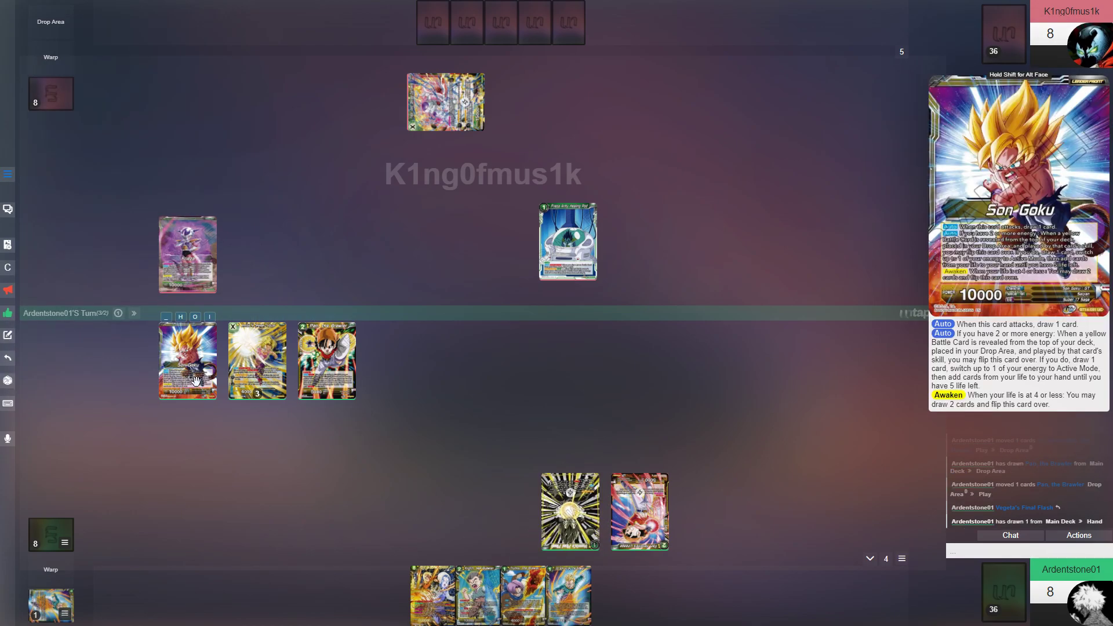
{"action": "right_click", "coordinate": [195, 379]}
{"action": "left_click", "coordinate": [237, 514]}
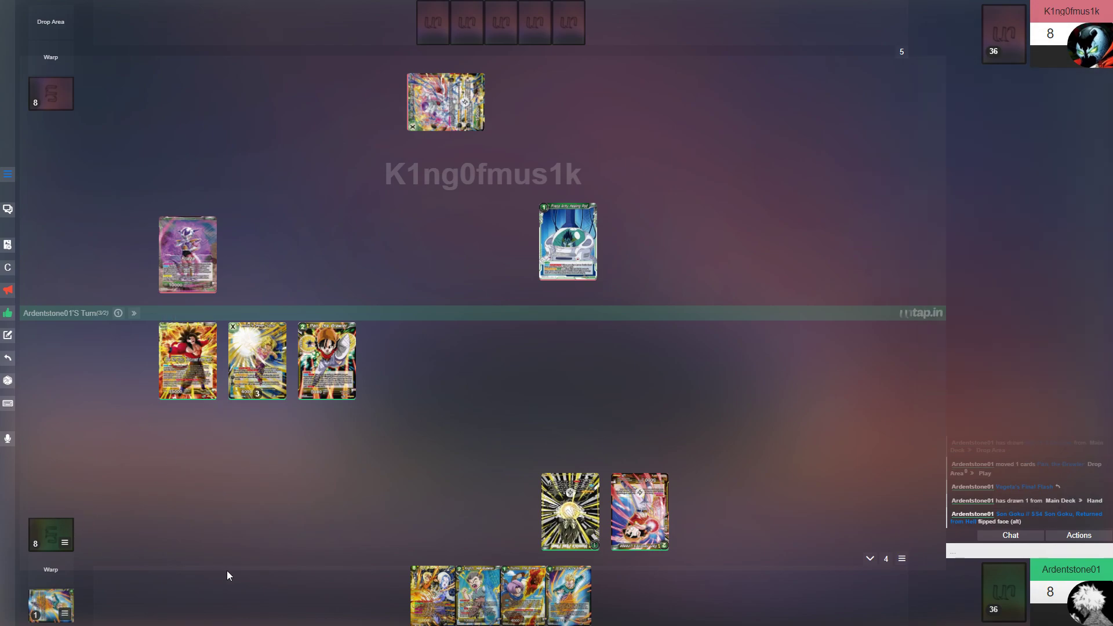
Step: Take three cards from the Life Points pile into hand
{"action": "left_click", "coordinate": [53, 533]}
{"action": "double_click", "coordinate": [444, 599]}
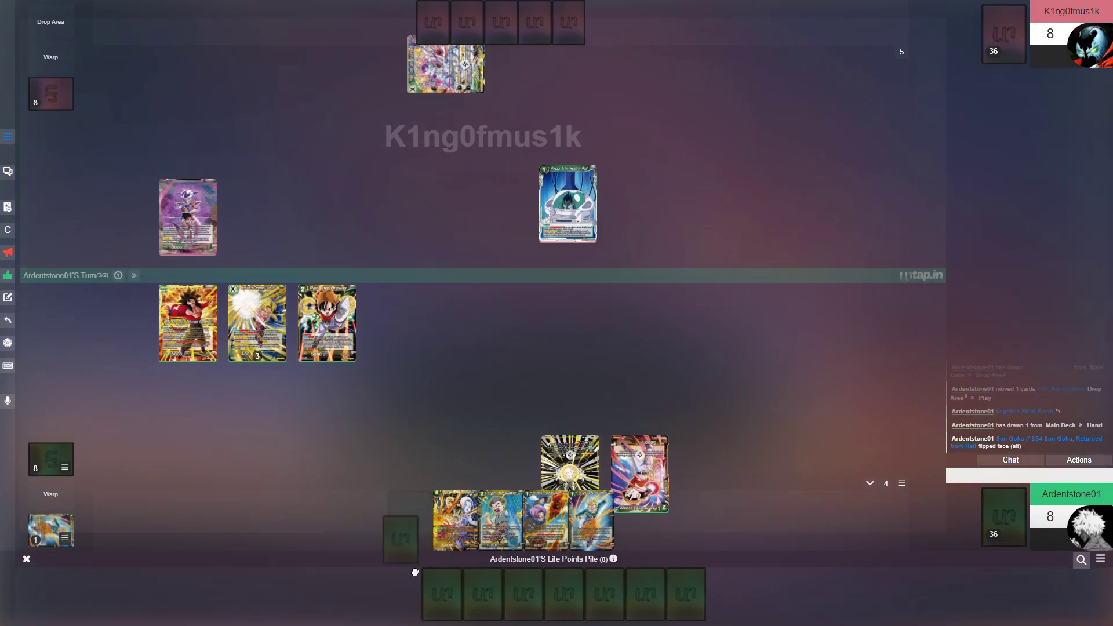
{"action": "double_click", "coordinate": [446, 607]}
{"action": "double_click", "coordinate": [456, 600]}
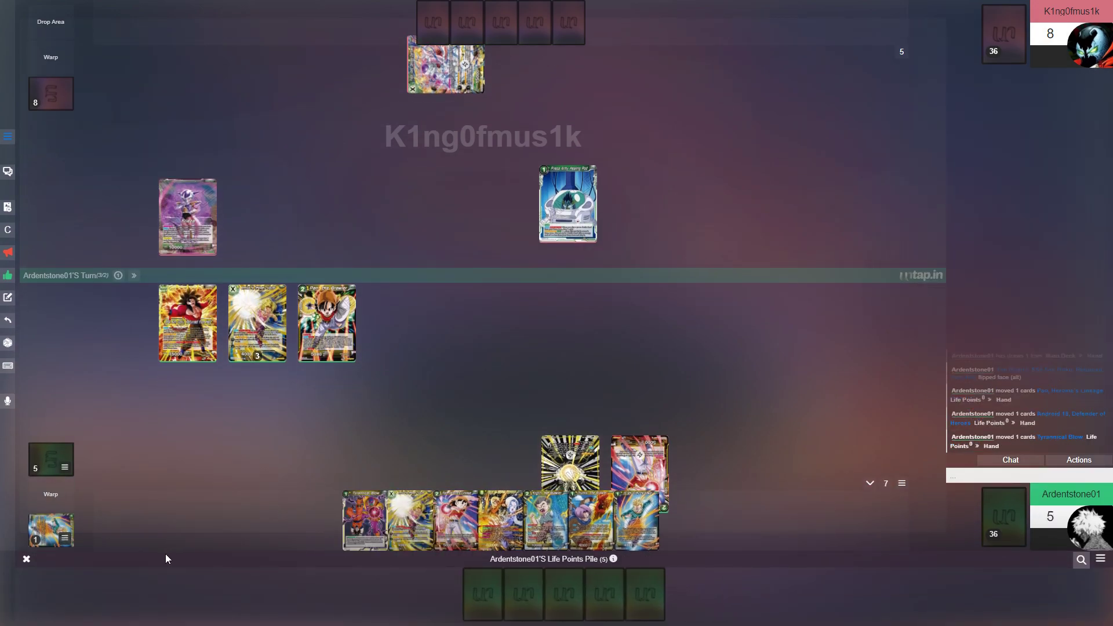
{"action": "left_click", "coordinate": [27, 561]}
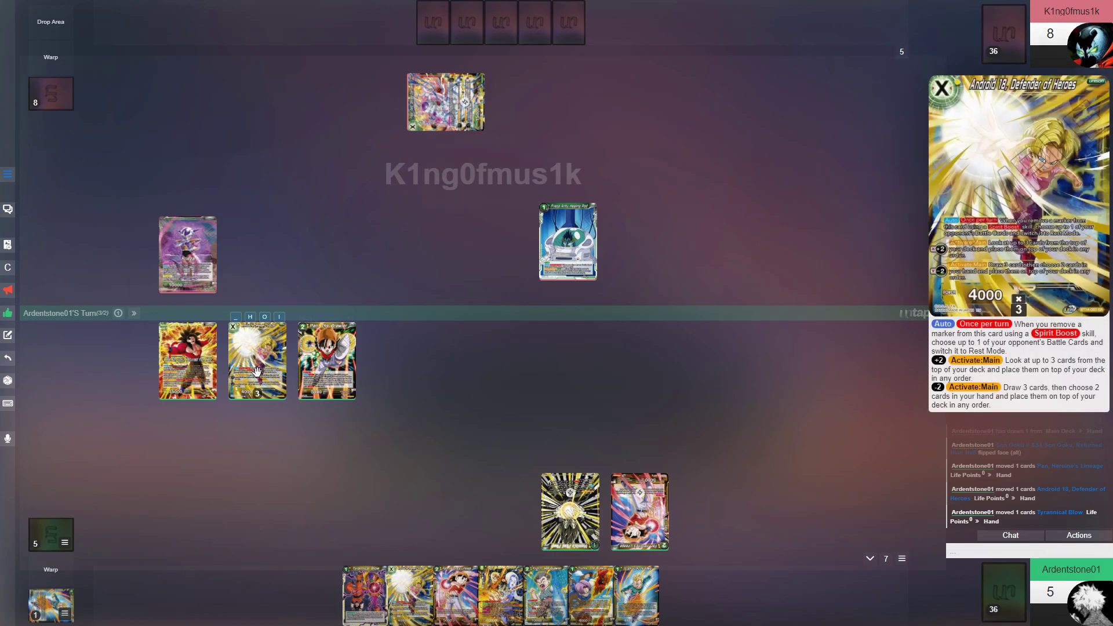
{"action": "mouse_move", "coordinate": [187, 361]}
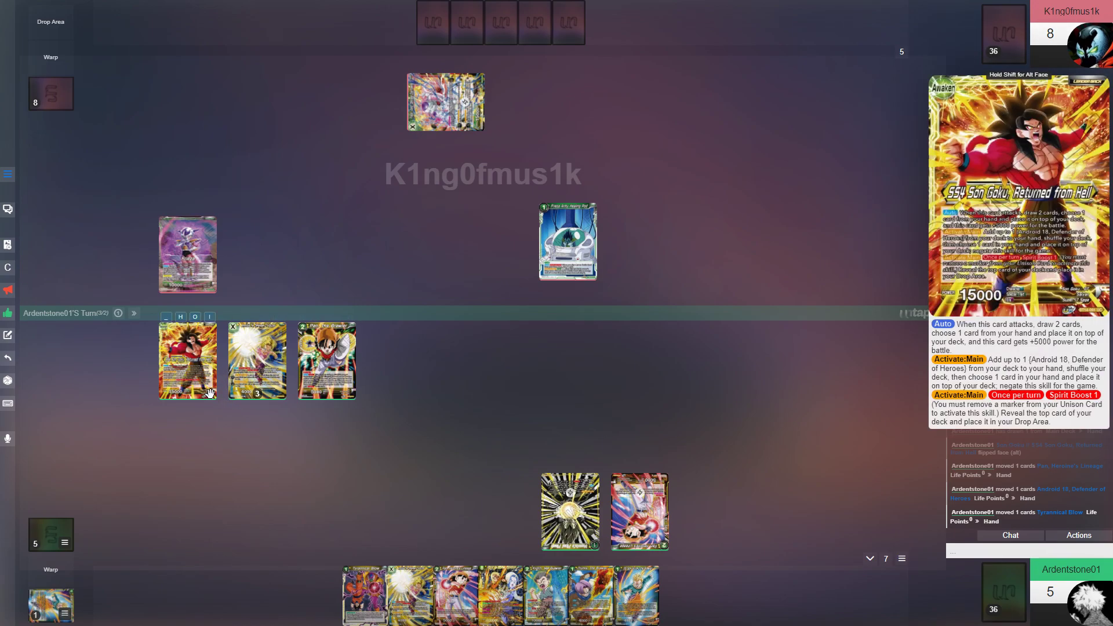
Step: Attack the opponent's Frieza with SS4 Son Goku and draw two cards
{"action": "left_click", "coordinate": [207, 376]}
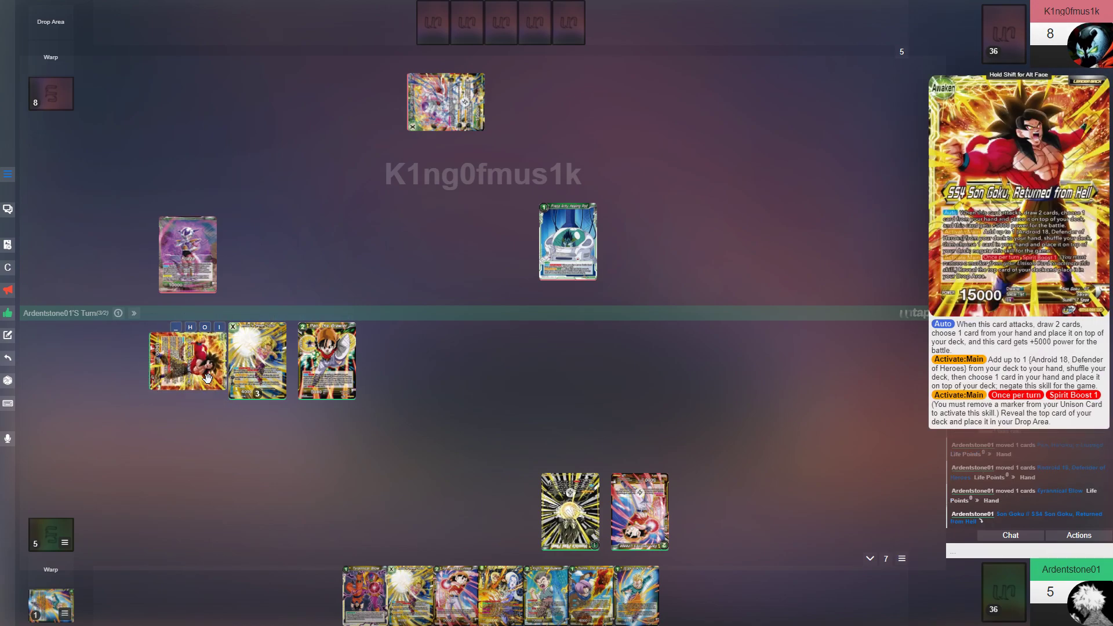
{"action": "left_click", "coordinate": [201, 247]}
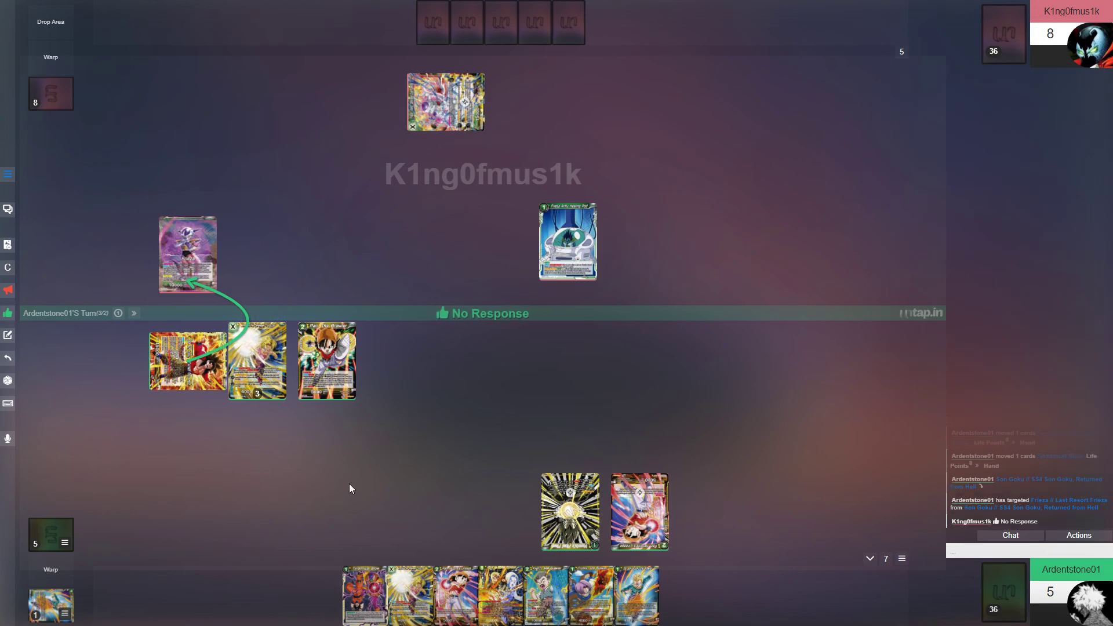
{"action": "key", "text": "d"}
{"action": "key", "text": "d"}
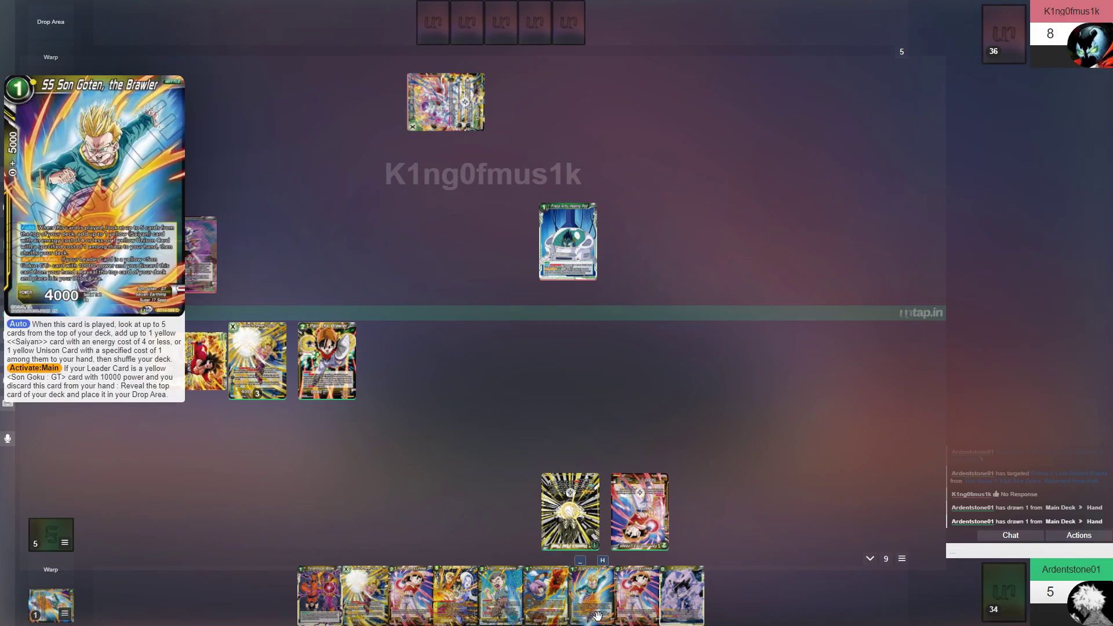
Step: Return Trunks to the deck, play Pan, Heroine's Lineage into battle, and end the turn
{"action": "left_click_drag", "start_coordinate": [553, 612], "coordinate": [976, 596]}
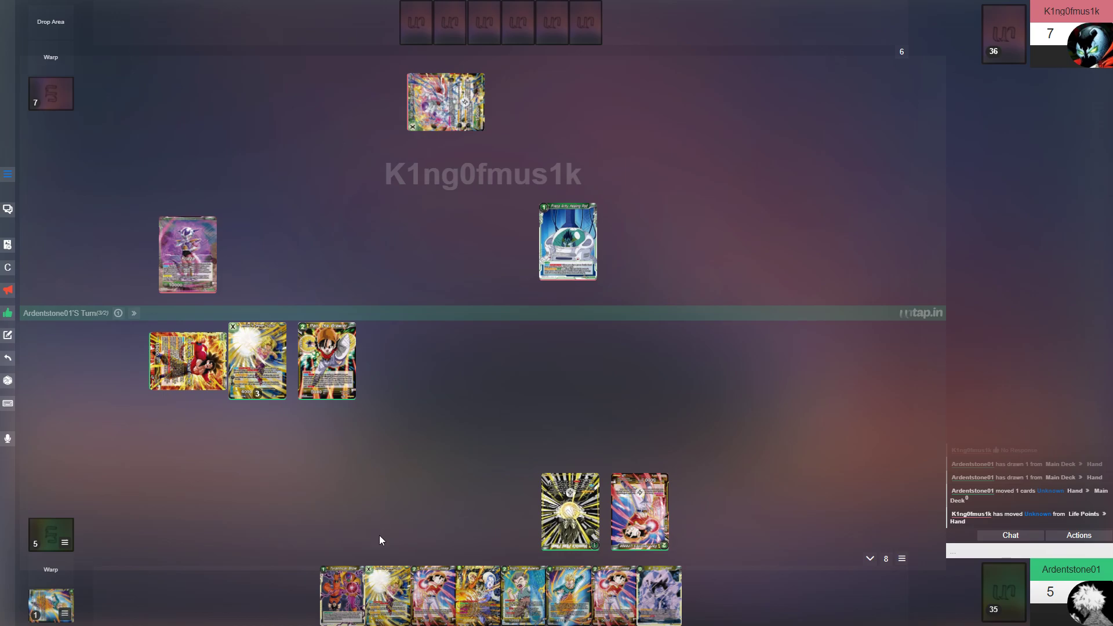
{"action": "mouse_move", "coordinate": [433, 596]}
{"action": "left_click_drag", "start_coordinate": [614, 597], "coordinate": [383, 383]}
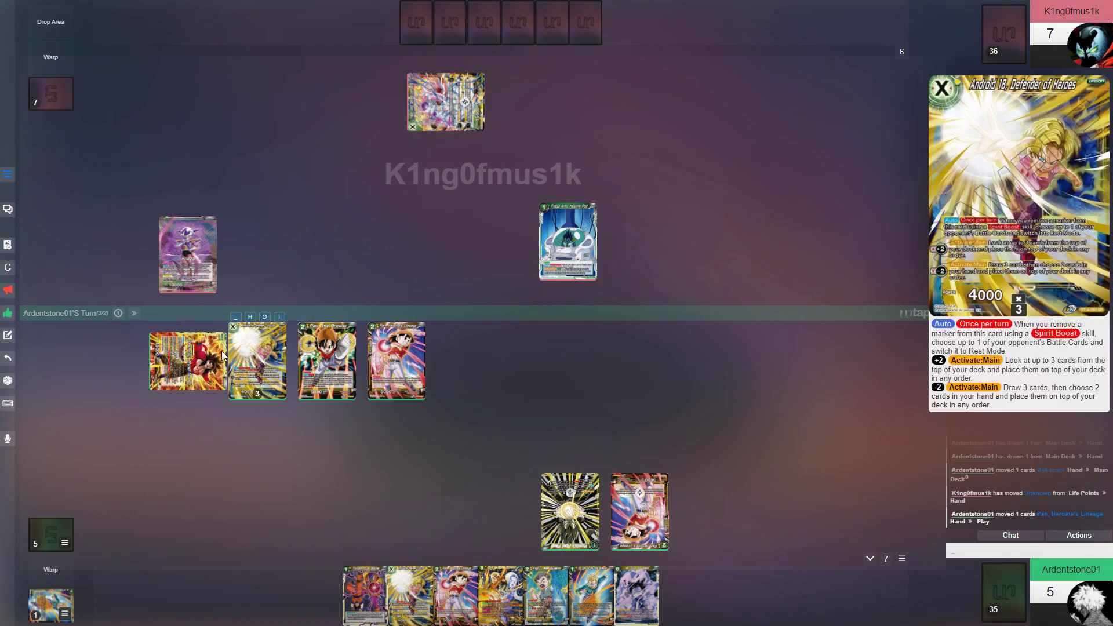
{"action": "left_click", "coordinate": [134, 313]}
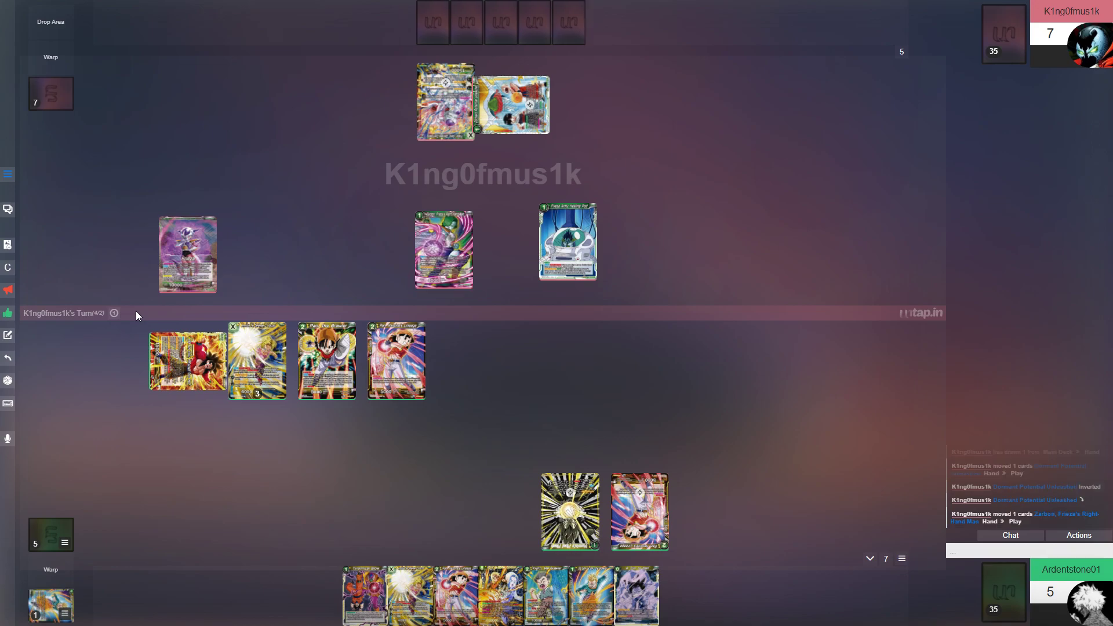
{"action": "mouse_move", "coordinate": [503, 599]}
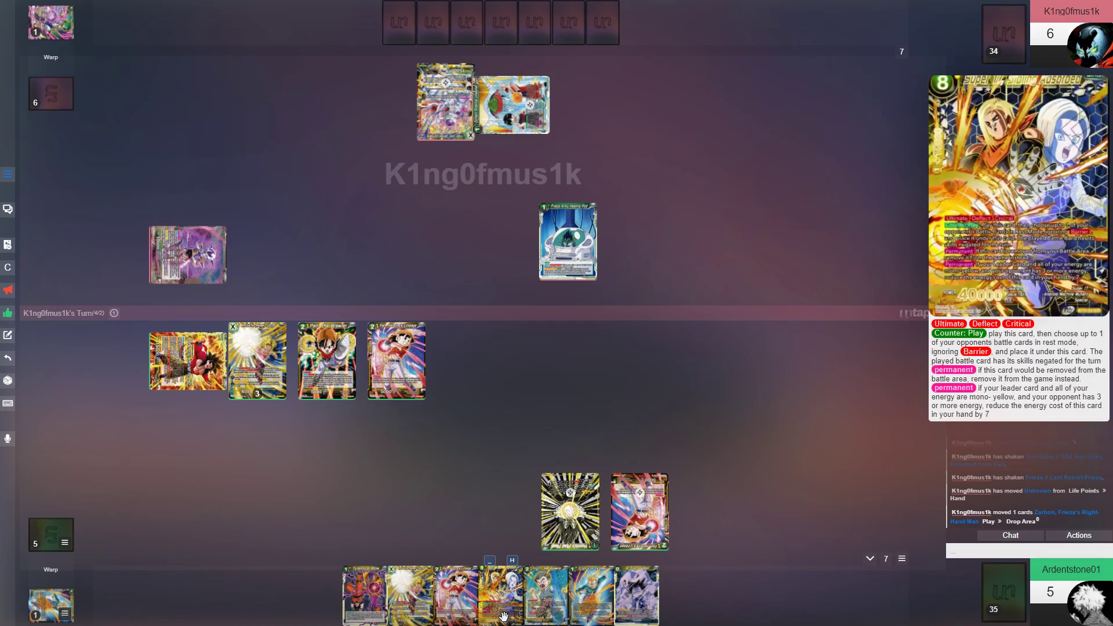
Step: Discard a hand card, play and invert Trunks, the Brawler, and raise Android 18's counter to 5
{"action": "left_click_drag", "start_coordinate": [592, 596], "coordinate": [50, 605]}
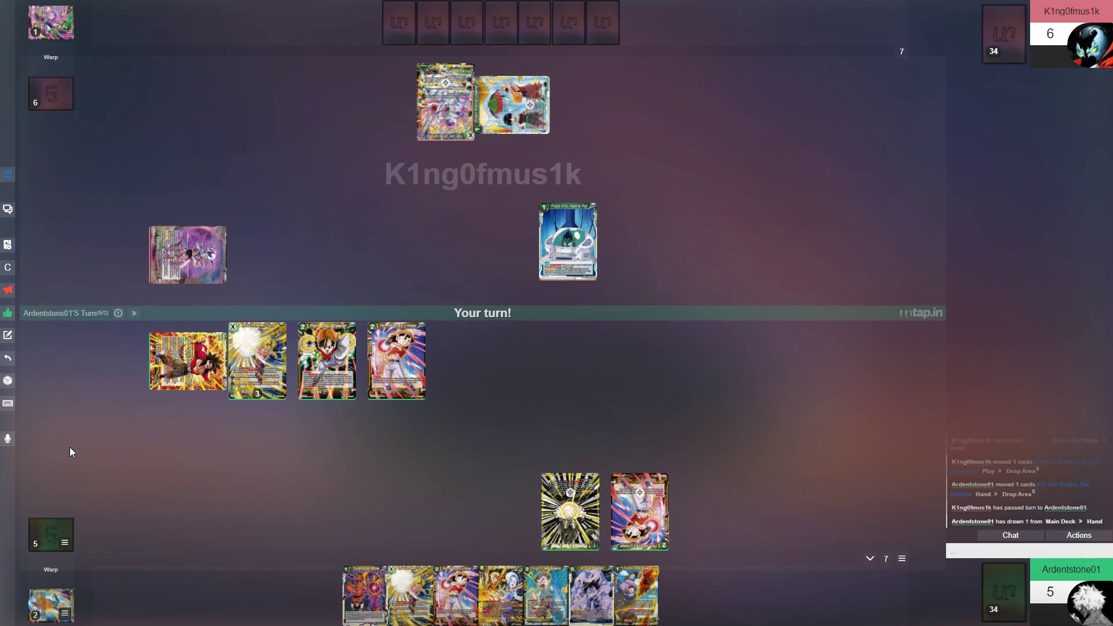
{"action": "left_click_drag", "start_coordinate": [592, 597], "coordinate": [501, 515]}
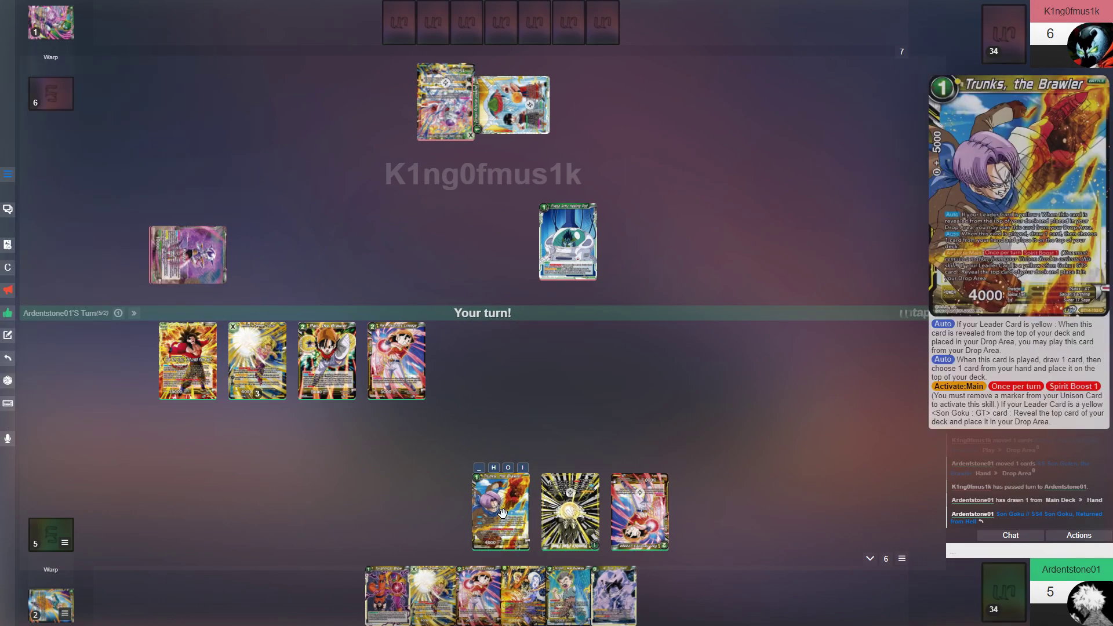
{"action": "double_click", "coordinate": [501, 515]}
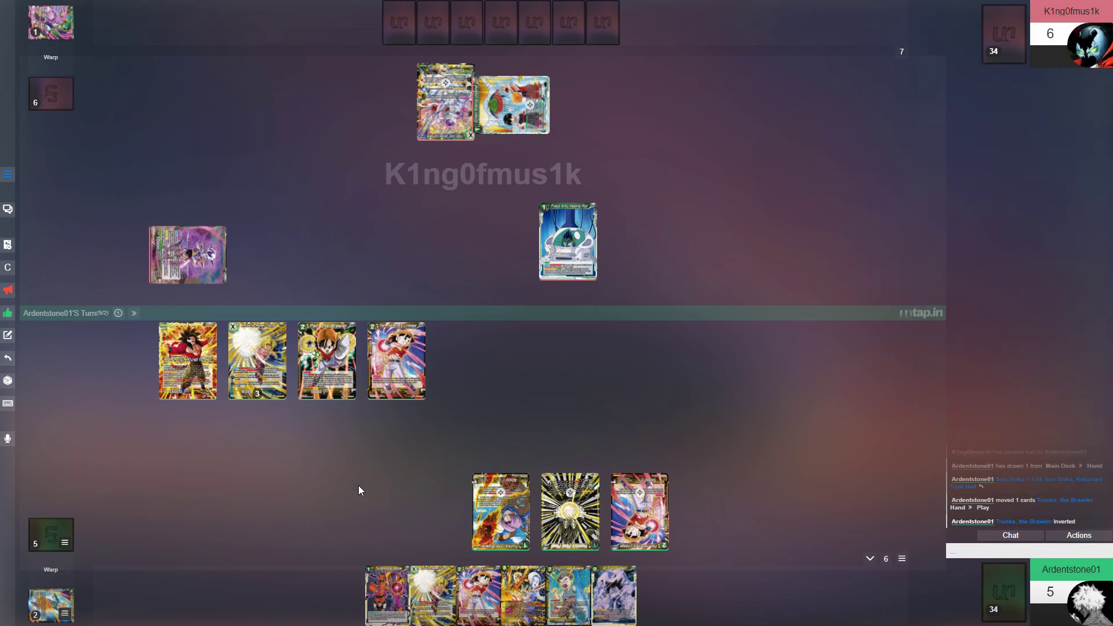
{"action": "left_click", "coordinate": [261, 398]}
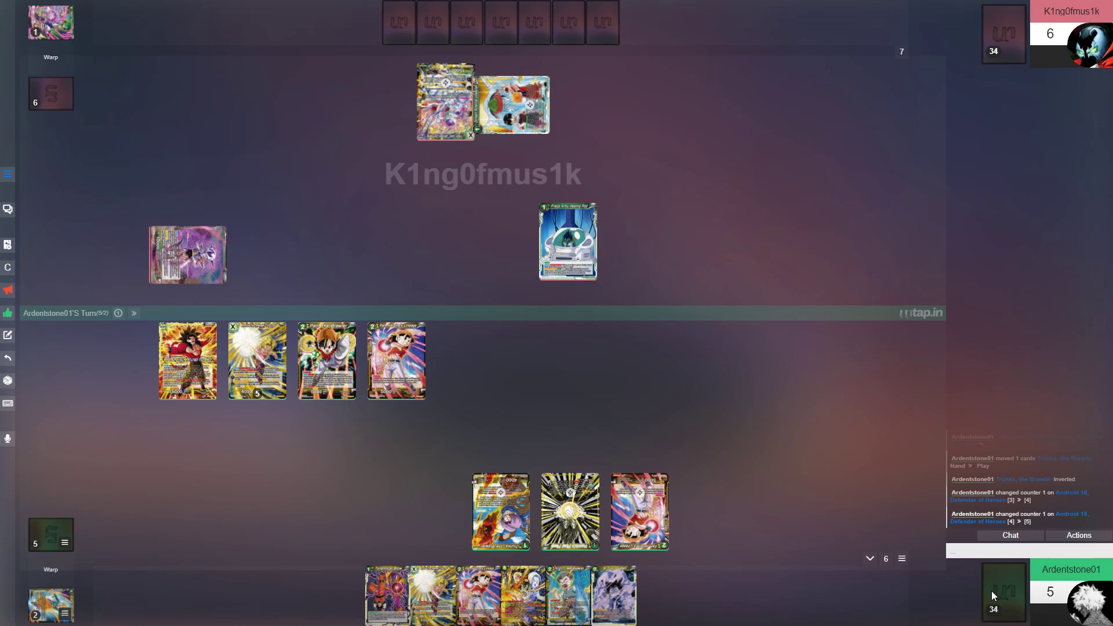
Step: Peek at the top three deck cards and move SS4 Son Goku, the Brawler to the top
{"action": "right_click", "coordinate": [1000, 599]}
{"action": "left_click", "coordinate": [1055, 514]}
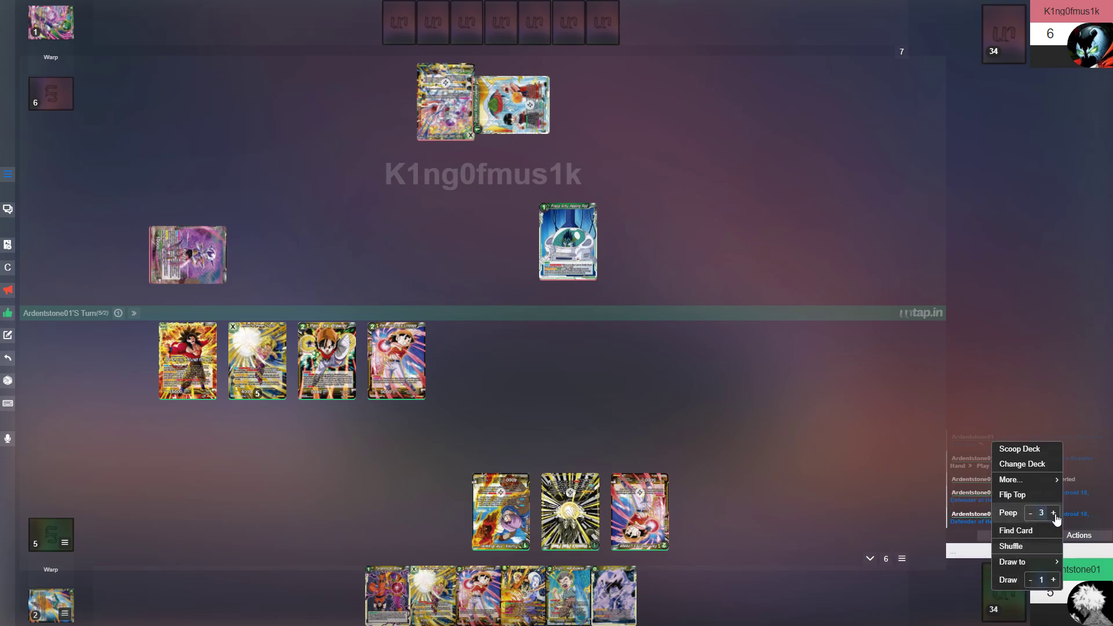
{"action": "left_click", "coordinate": [1000, 514]}
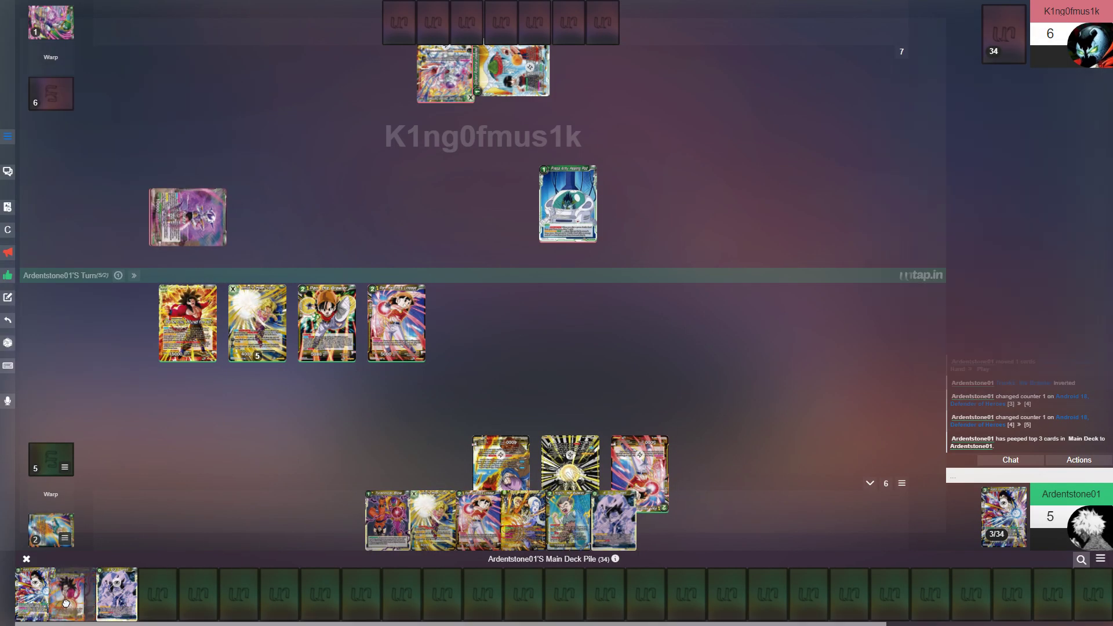
{"action": "left_click_drag", "start_coordinate": [76, 594], "coordinate": [31, 594]}
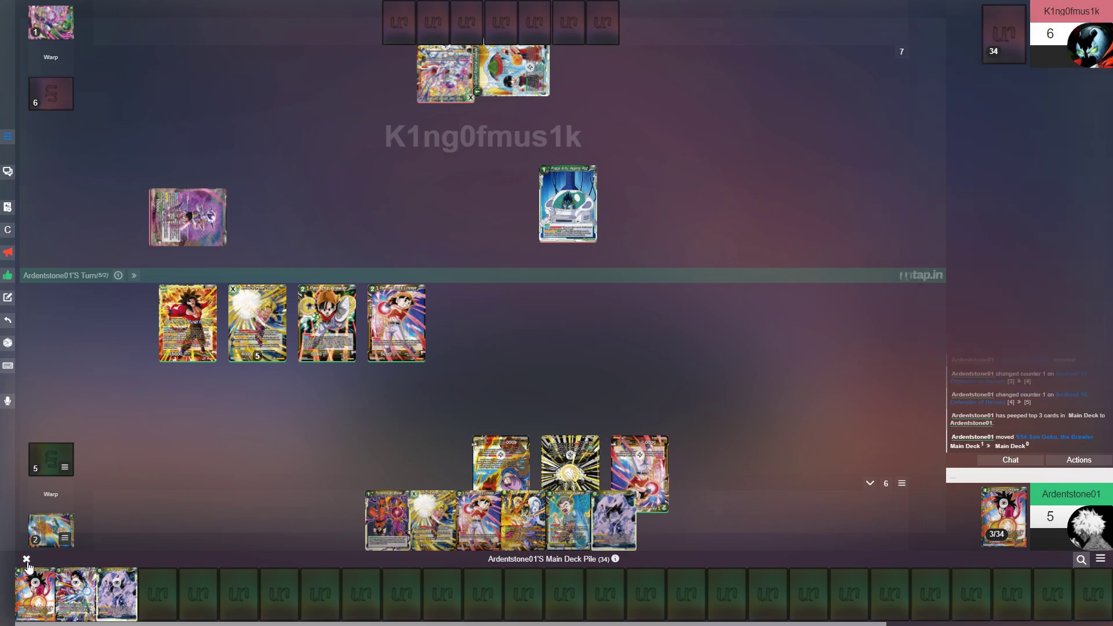
{"action": "left_click", "coordinate": [26, 560]}
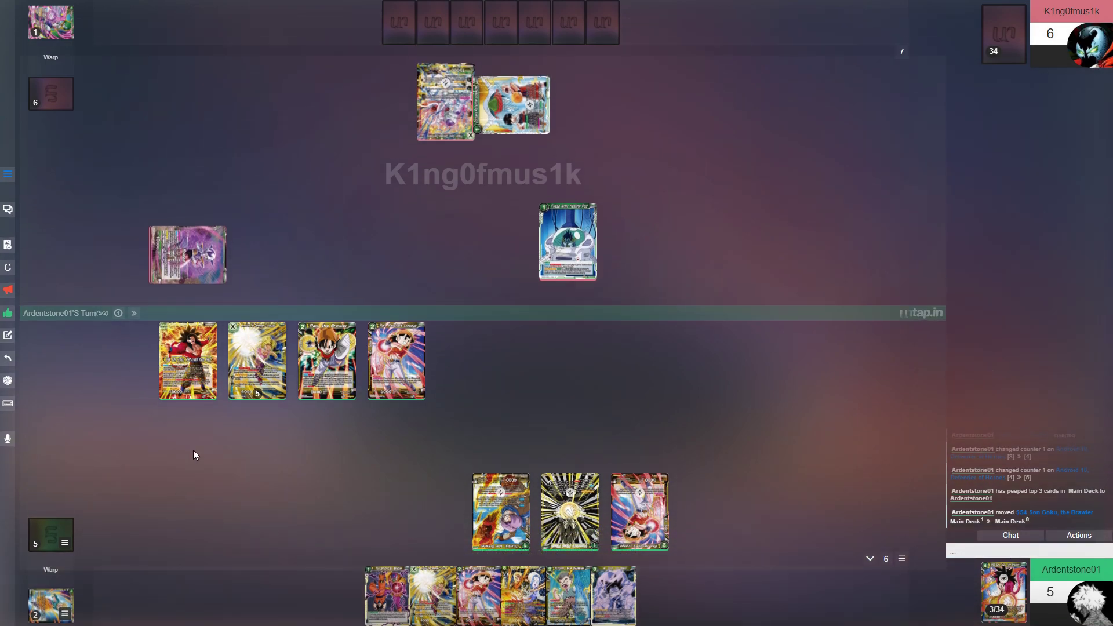
{"action": "mouse_move", "coordinate": [614, 597]}
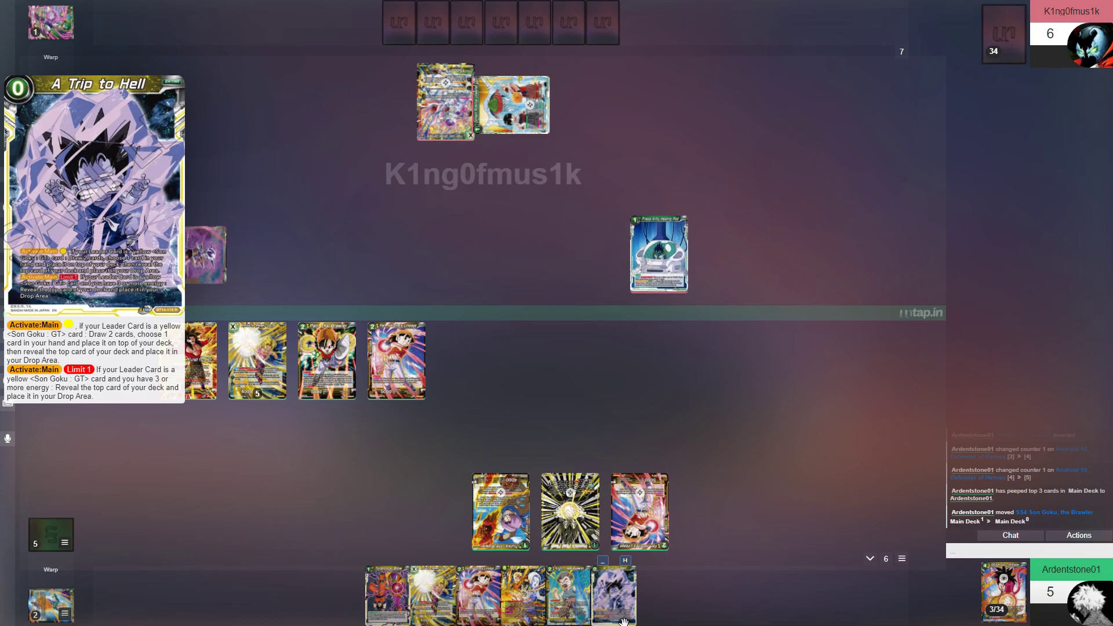
Step: Play A Trip to Hell, mill SS4 Son Goku, the Brawler into battle, then discard A Trip to Hell
{"action": "left_click", "coordinate": [623, 620]}
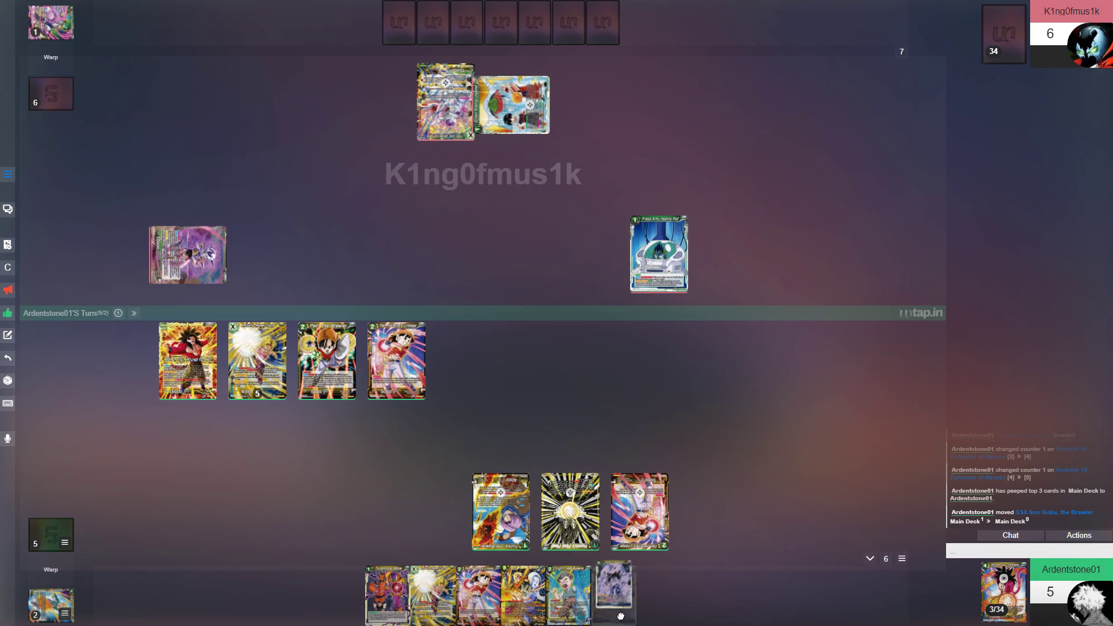
{"action": "left_click_drag", "start_coordinate": [621, 616], "coordinate": [619, 439]}
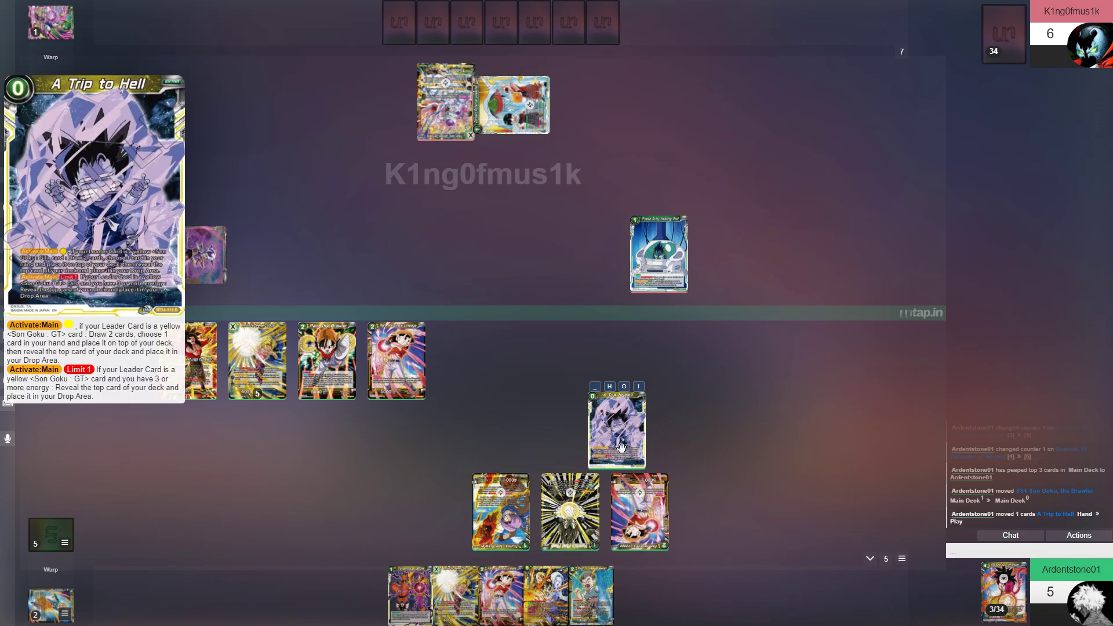
{"action": "right_click", "coordinate": [990, 600]}
{"action": "mouse_move", "coordinate": [1009, 570]}
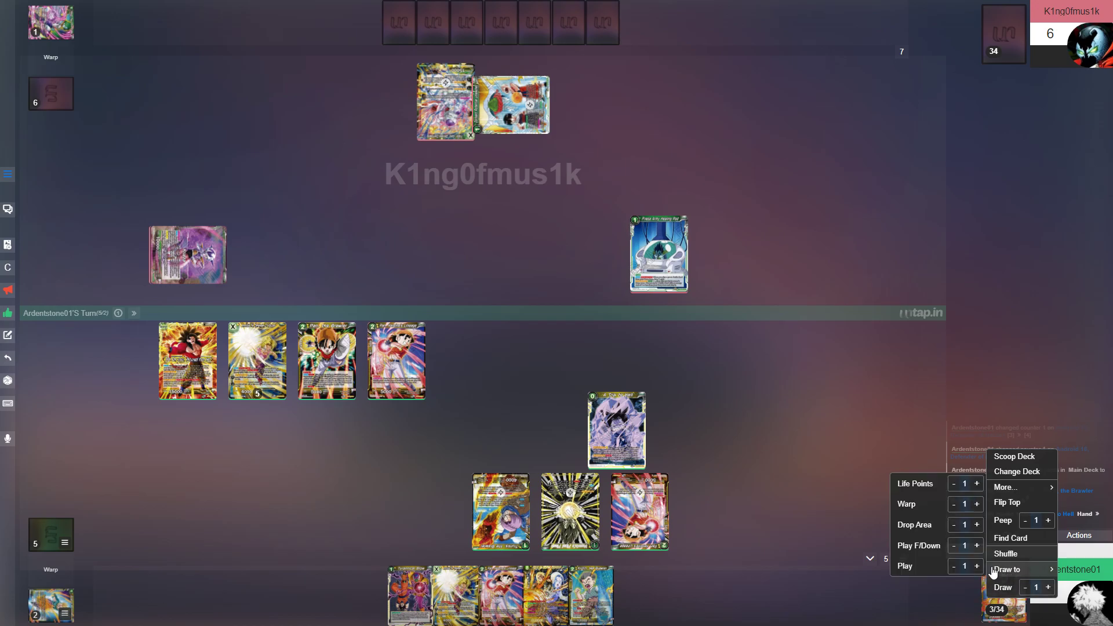
{"action": "left_click", "coordinate": [915, 525]}
{"action": "left_click", "coordinate": [50, 601]}
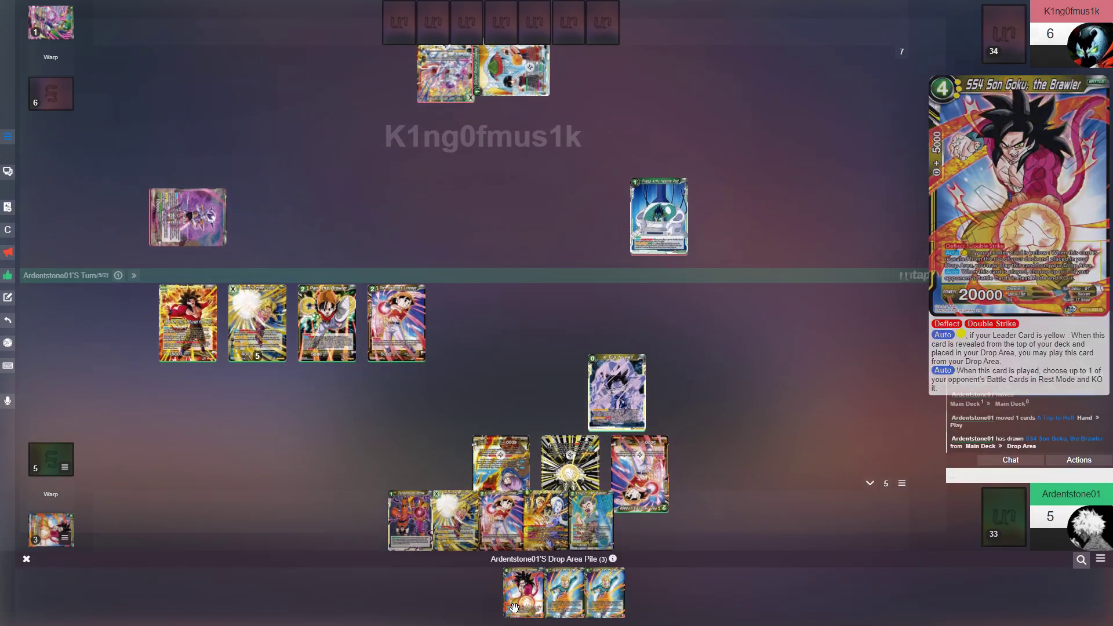
{"action": "left_click_drag", "start_coordinate": [520, 596], "coordinate": [479, 344]}
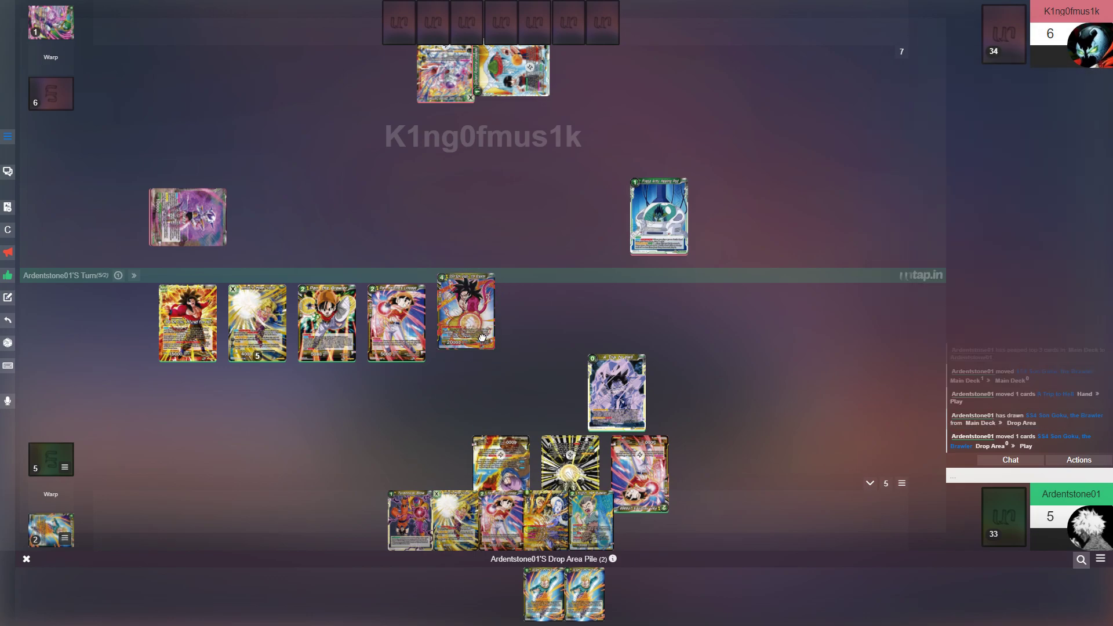
{"action": "left_click", "coordinate": [27, 560]}
{"action": "left_click_drag", "start_coordinate": [617, 430], "coordinate": [50, 605]}
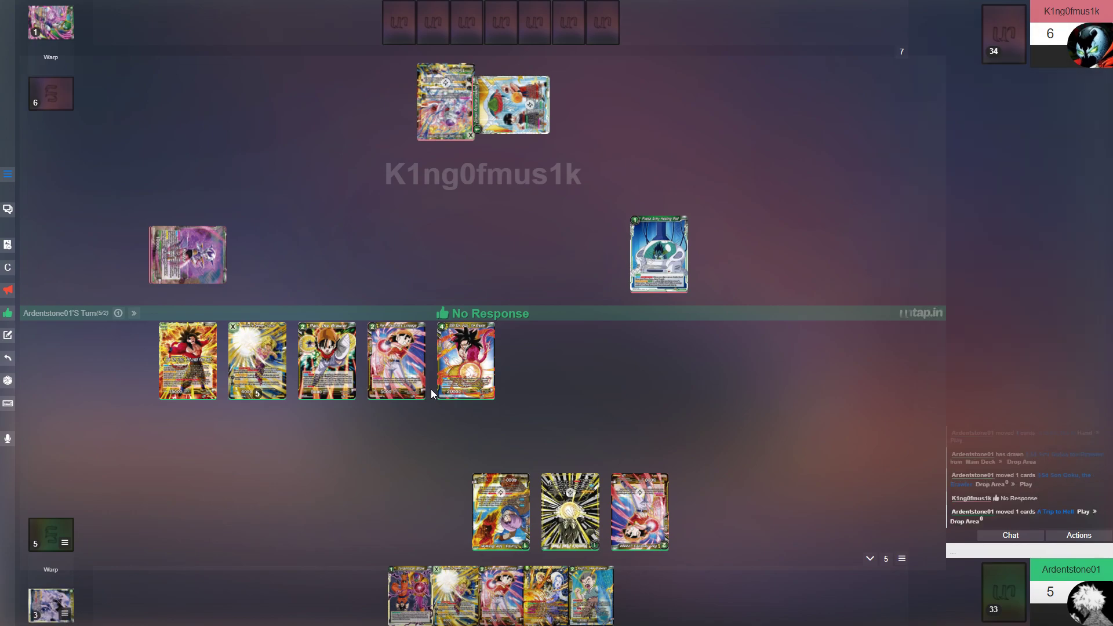
Step: Rest SS4 Son Goku, the Brawler and Trunks, the Brawler to declare their attacks
{"action": "left_click", "coordinate": [475, 368]}
{"action": "mouse_move", "coordinate": [502, 513]}
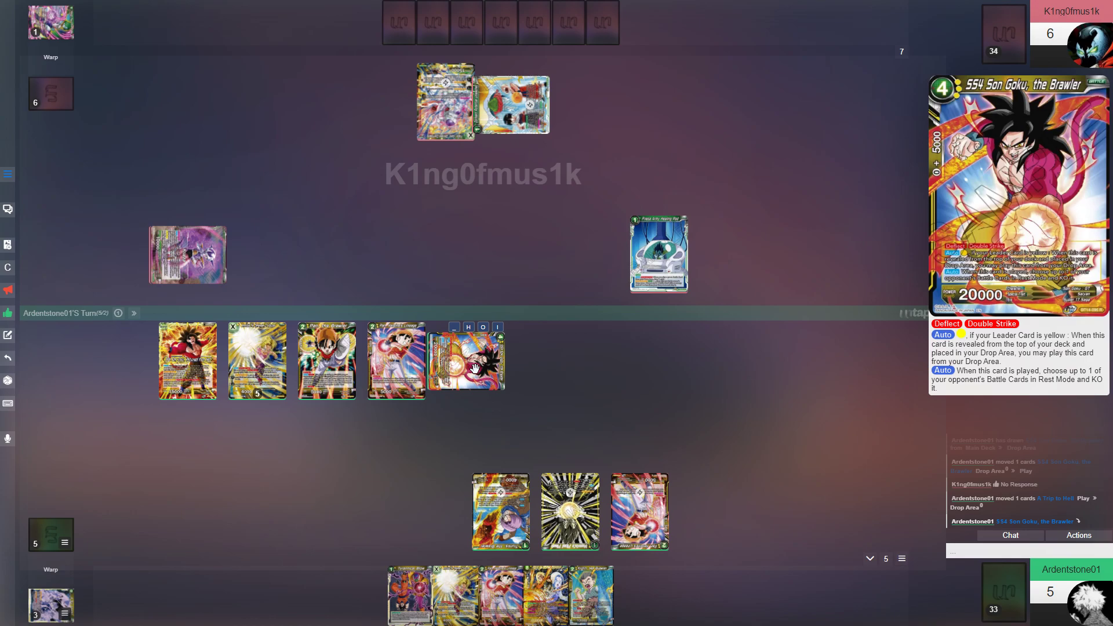
{"action": "left_click", "coordinate": [504, 516]}
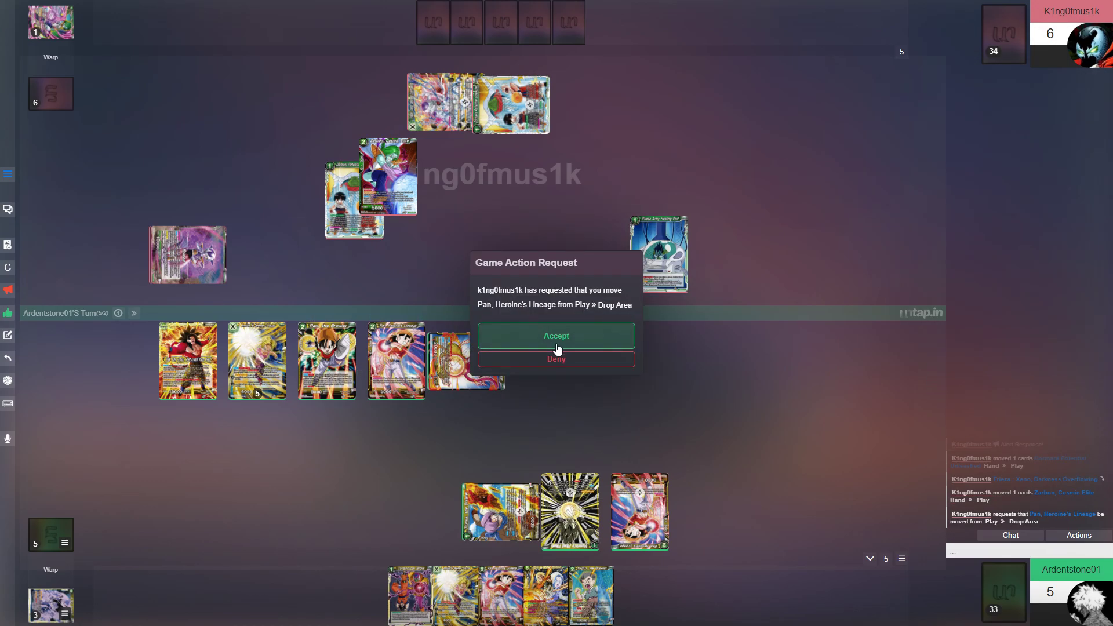
Step: Accept dropping Pan, Heroine's Lineage, rest the leader to attack, draw two, and return one card to the deck
{"action": "left_click", "coordinate": [555, 342]}
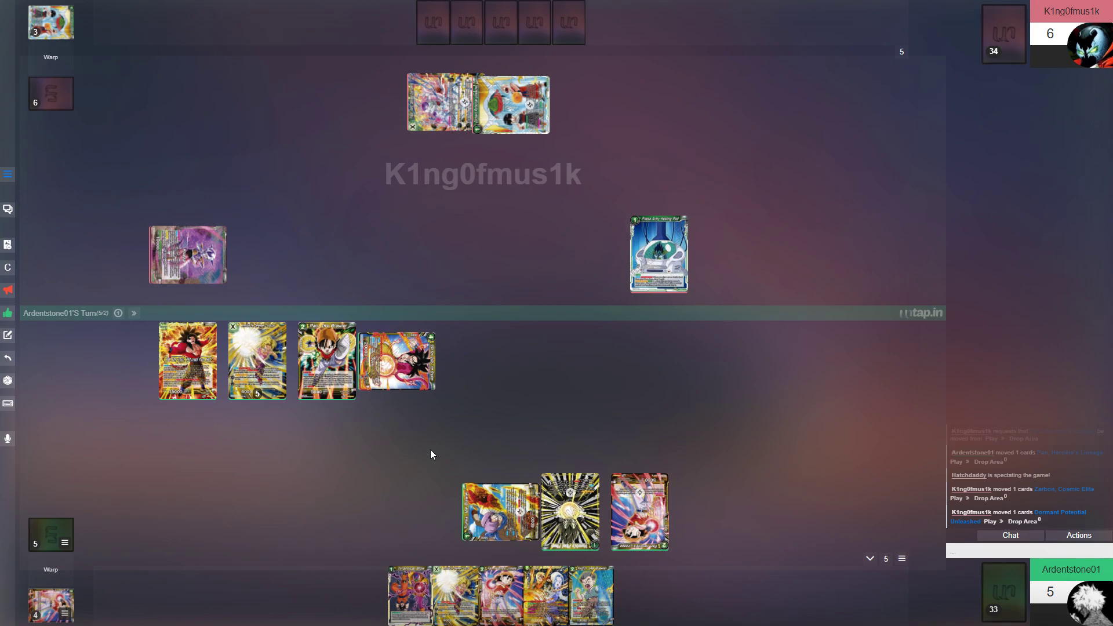
{"action": "double_click", "coordinate": [180, 373]}
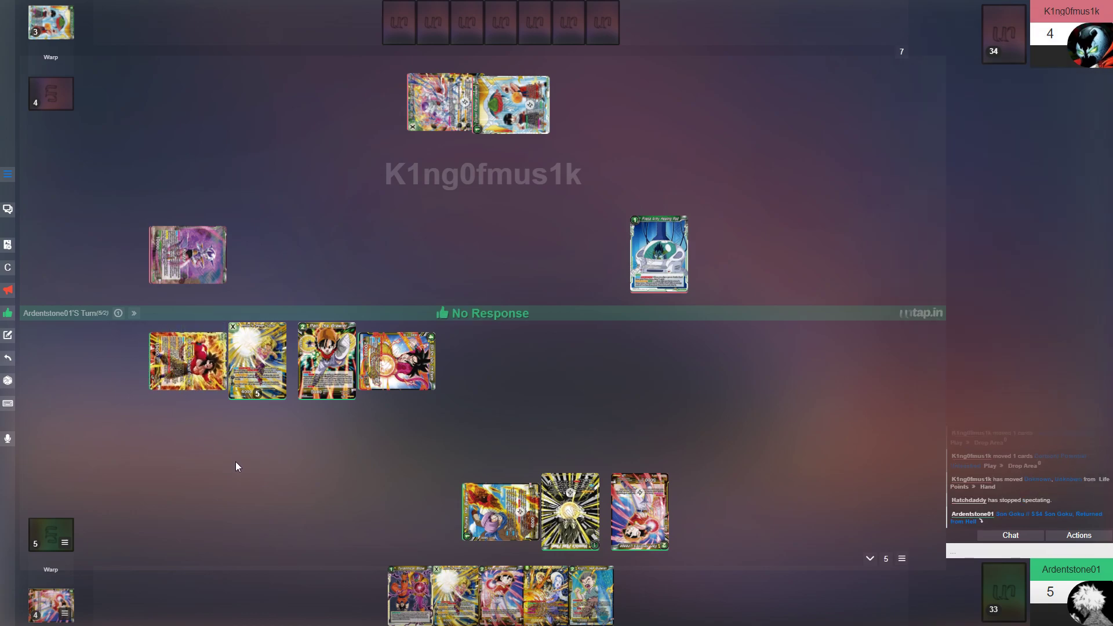
{"action": "key", "text": "d"}
{"action": "key", "text": "d"}
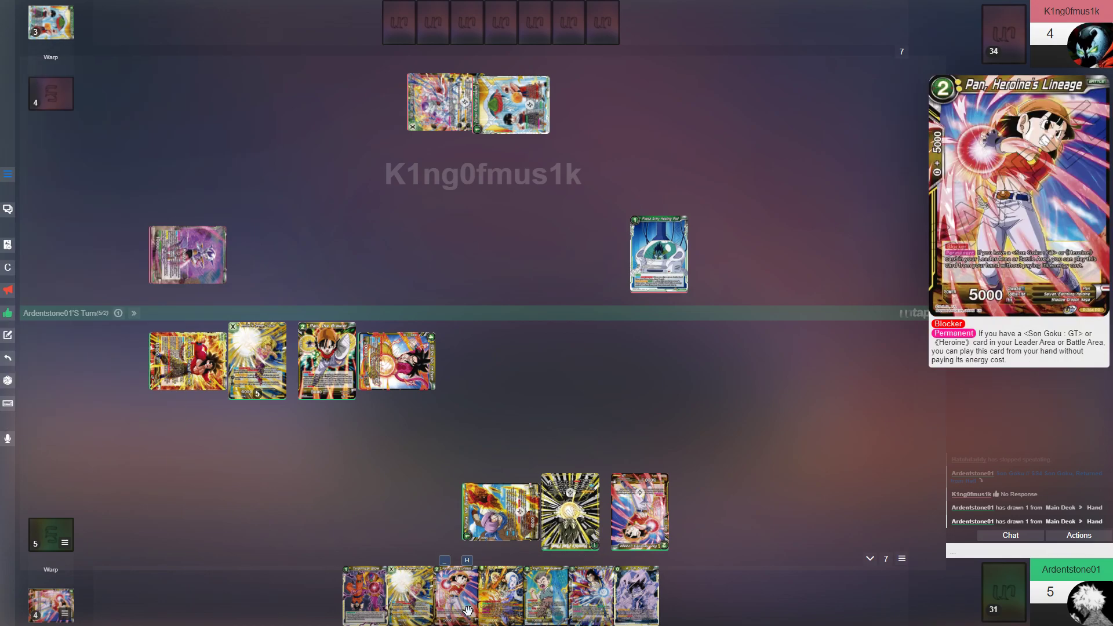
{"action": "left_click_drag", "start_coordinate": [639, 600], "coordinate": [992, 594]}
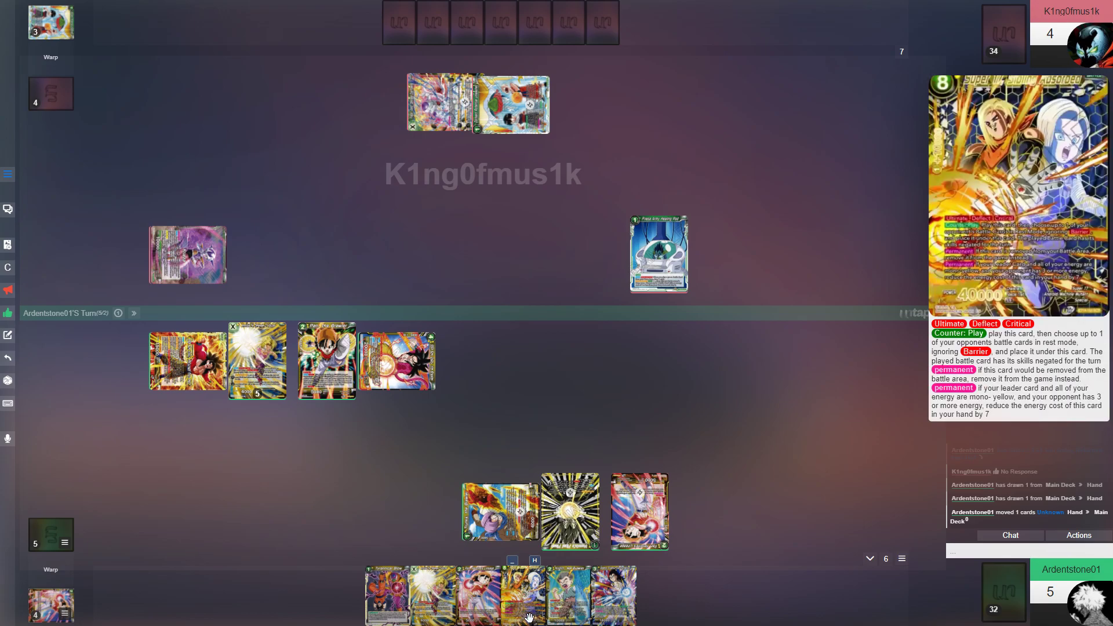
{"action": "mouse_move", "coordinate": [523, 595]}
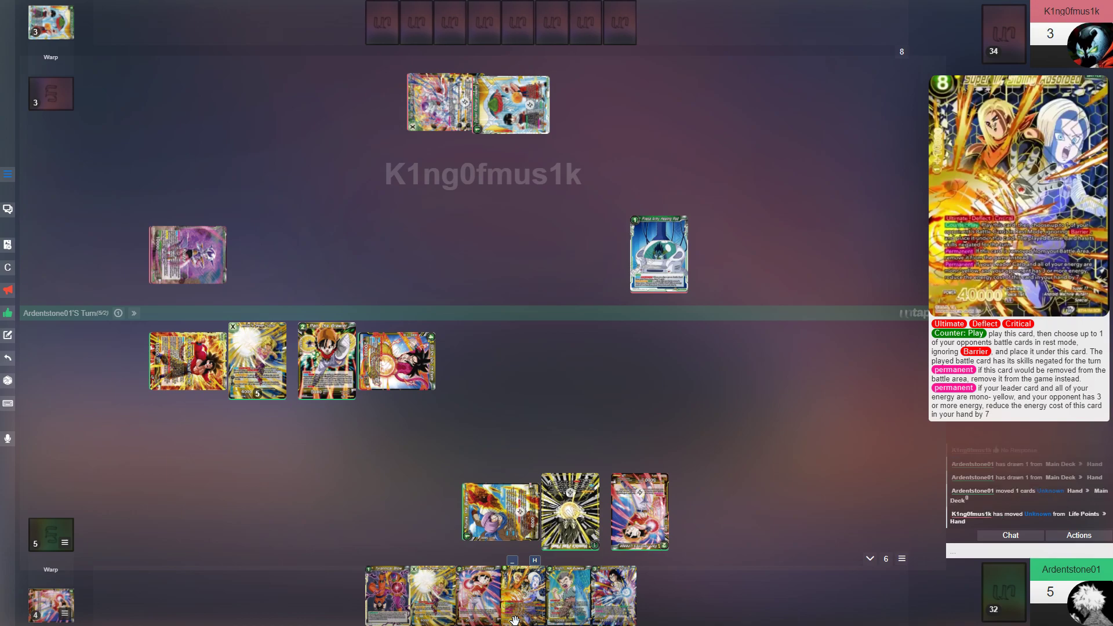
{"action": "left_click", "coordinate": [136, 315]}
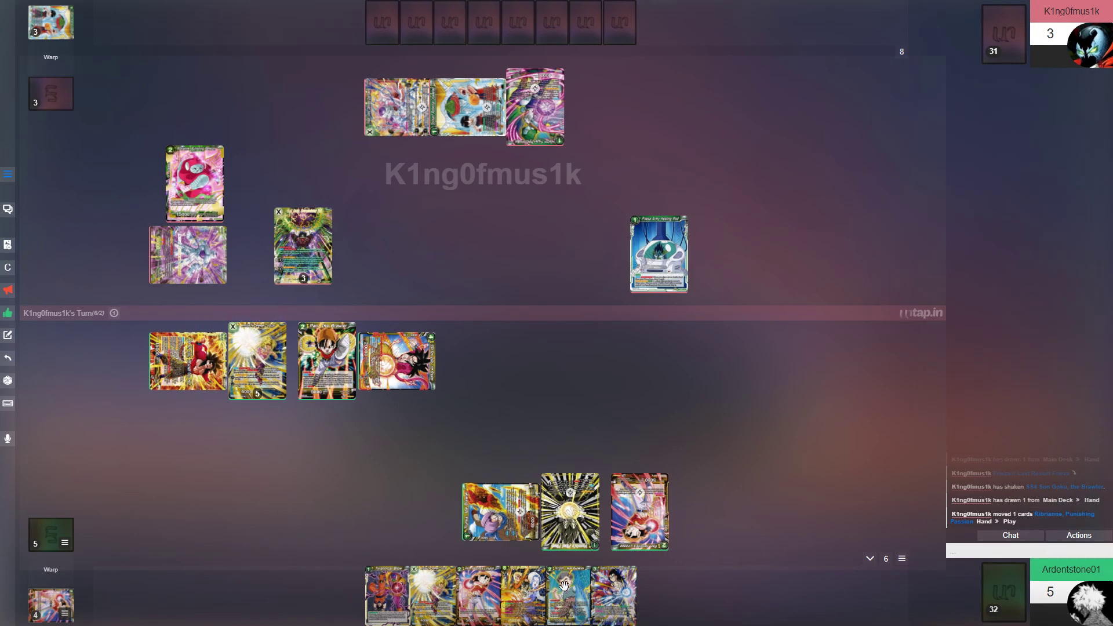
Step: Play Pan, Heroine's Lineage, send it to the Drop Area, and rest Pan, the Brawler to block
{"action": "left_click_drag", "start_coordinate": [479, 596], "coordinate": [443, 430]}
{"action": "left_click", "coordinate": [450, 428]}
{"action": "mouse_move", "coordinate": [481, 479]}
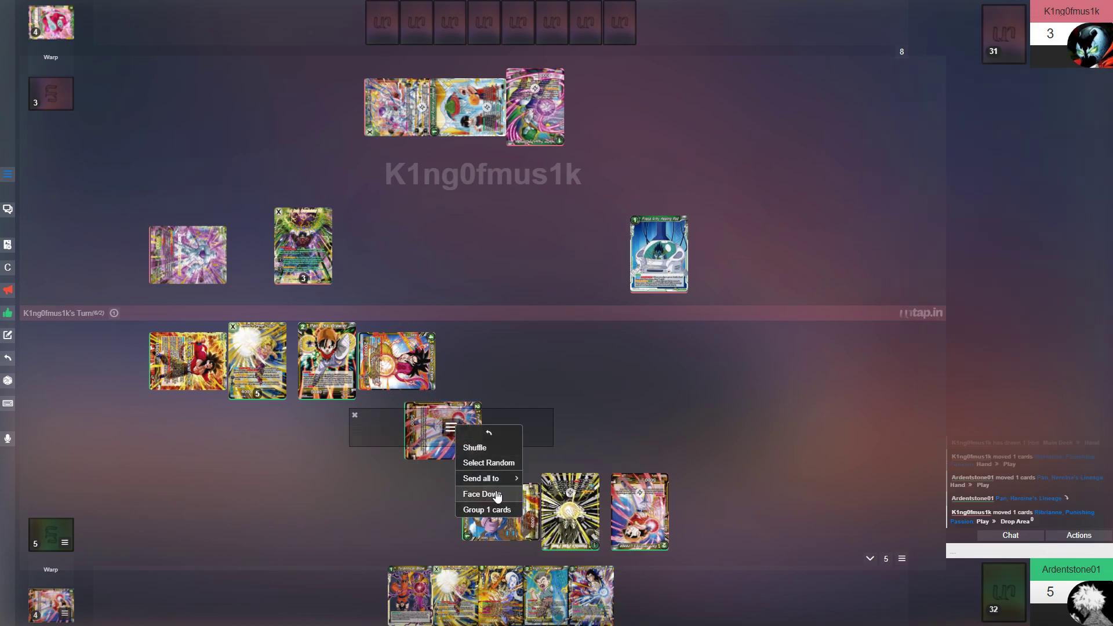
{"action": "left_click", "coordinate": [544, 479]}
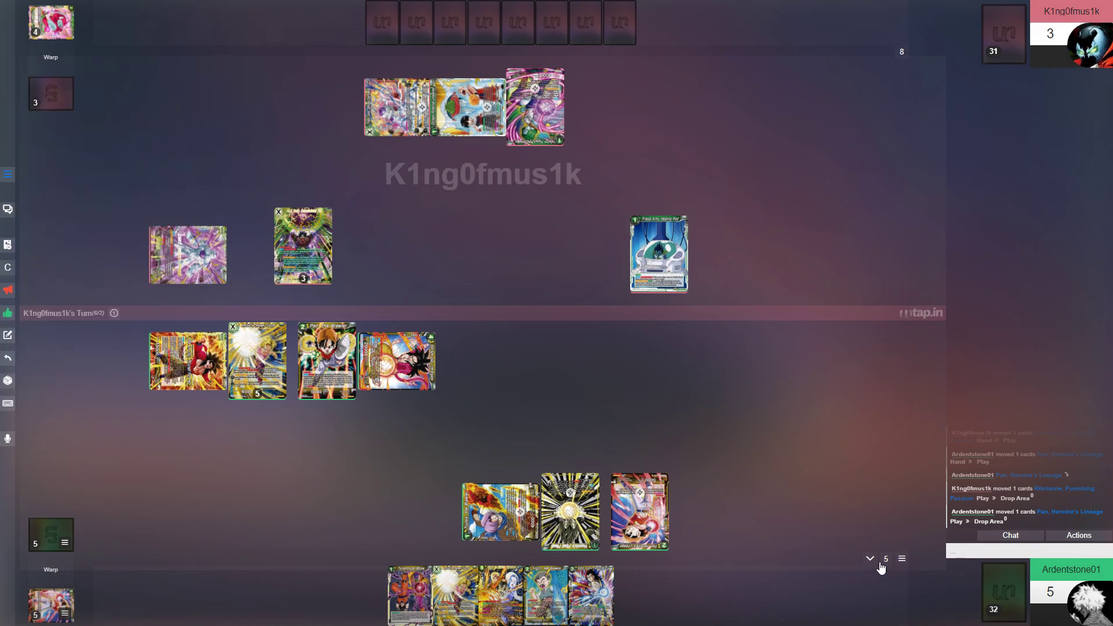
{"action": "left_click", "coordinate": [870, 559]}
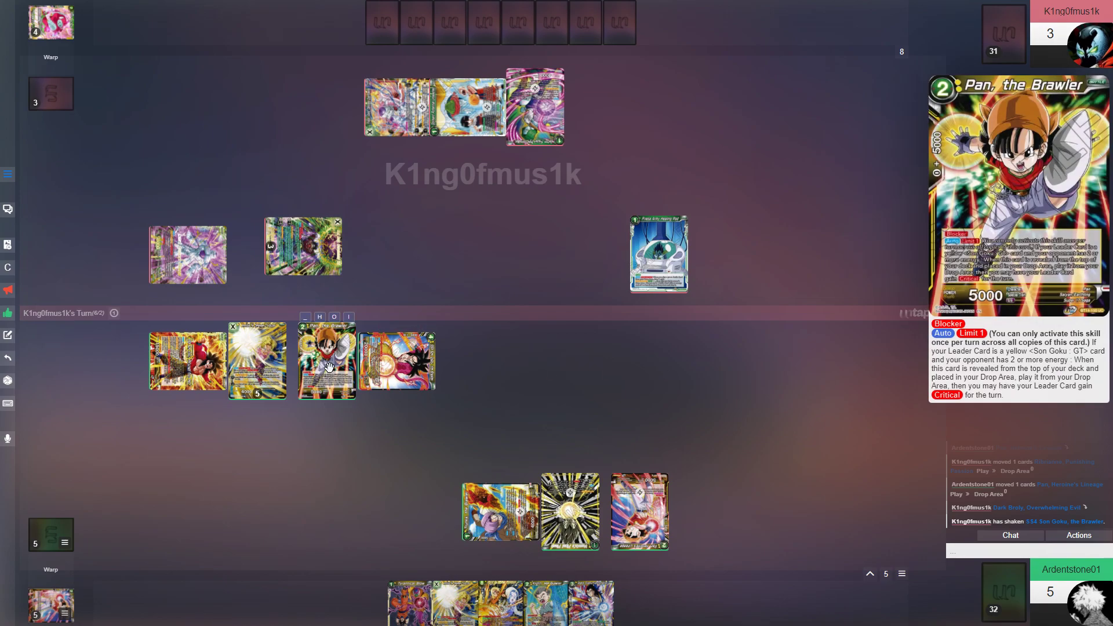
{"action": "left_click", "coordinate": [329, 365]}
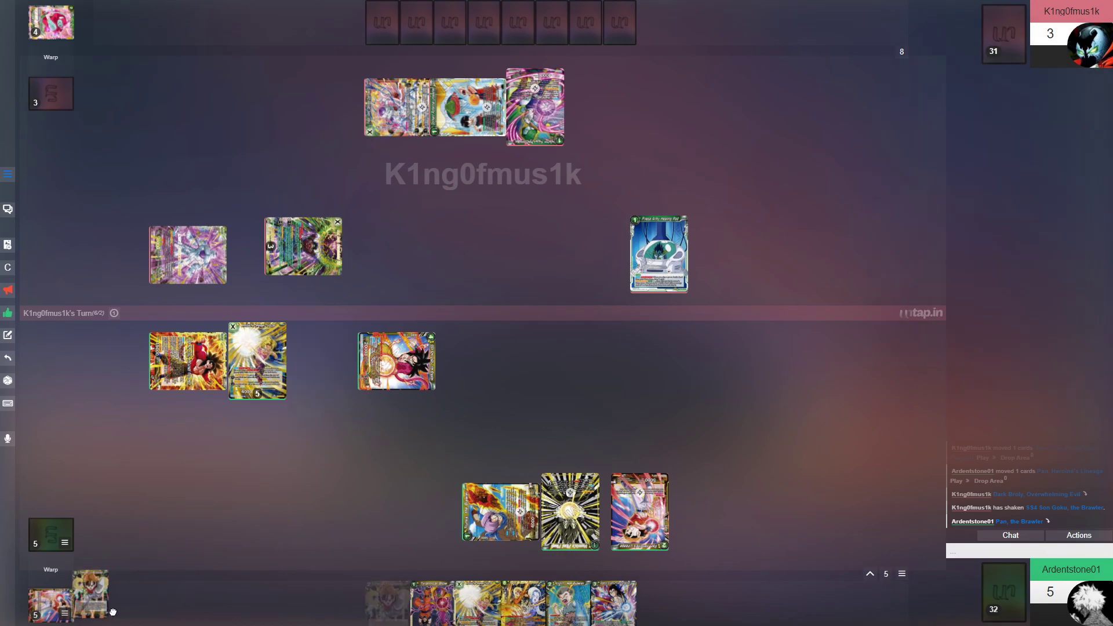
{"action": "mouse_move", "coordinate": [500, 605]}
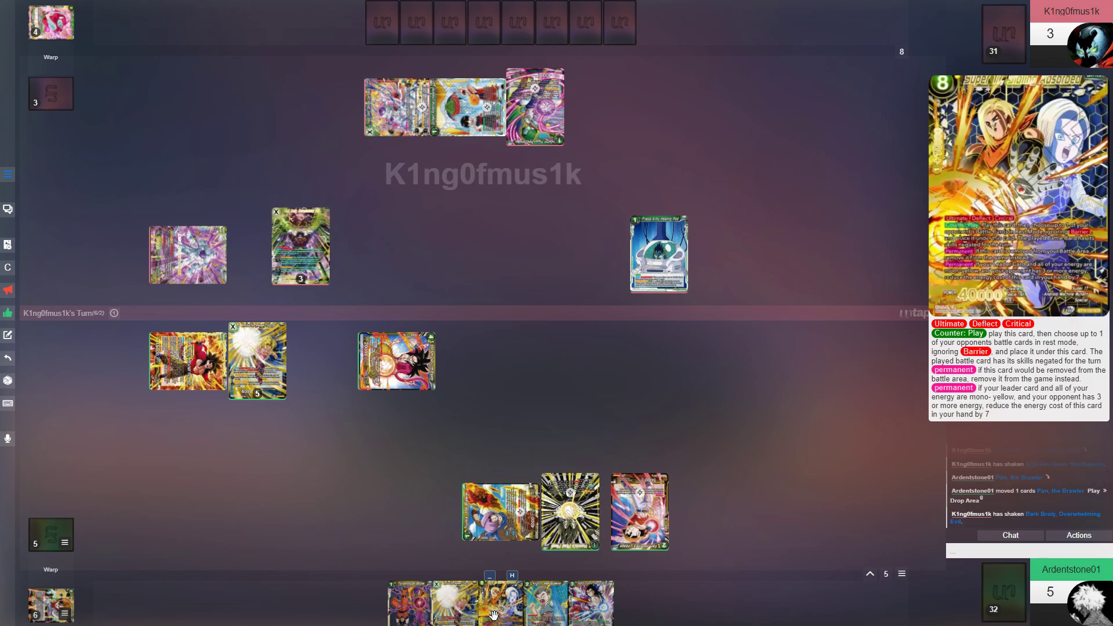
Step: Accept the SS4 Son Goku discard, discard Android 18 from hand, and play a battle card
{"action": "left_click", "coordinate": [385, 361]}
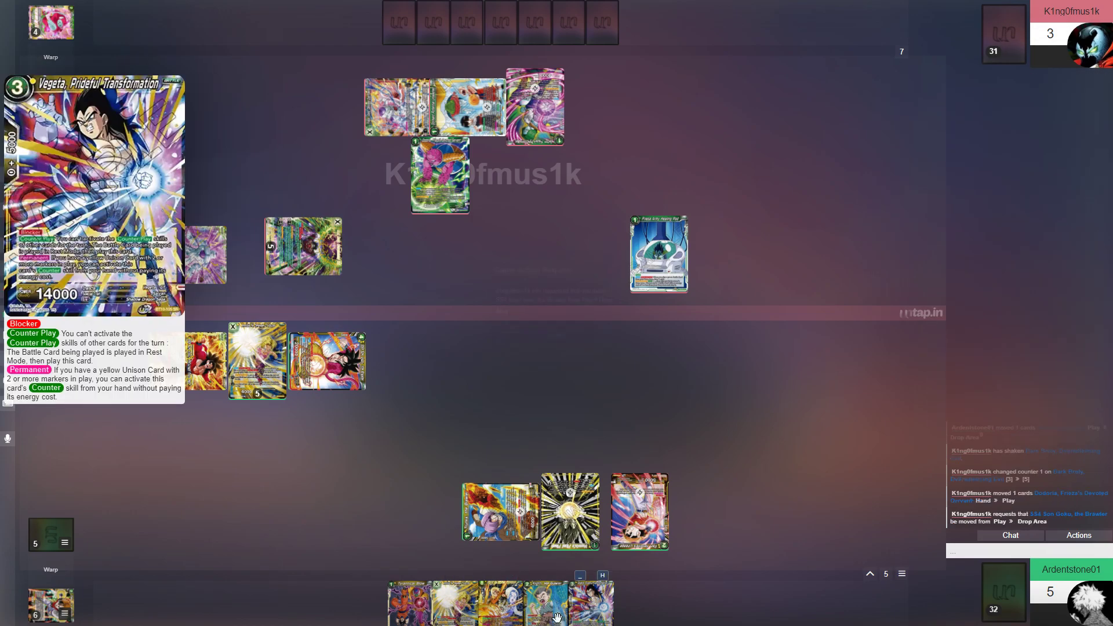
{"action": "left_click", "coordinate": [569, 344]}
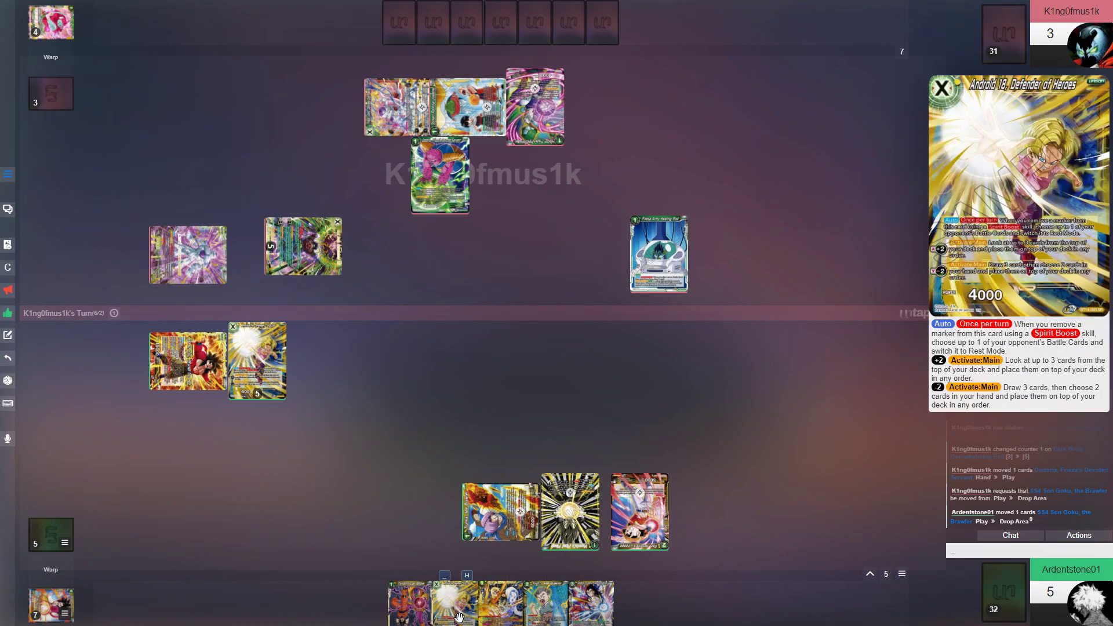
{"action": "mouse_move", "coordinate": [480, 615]}
{"action": "left_mouse_down"}
{"action": "mouse_move", "coordinate": [32, 617]}
{"action": "mouse_move", "coordinate": [48, 611]}
{"action": "left_mouse_up"}
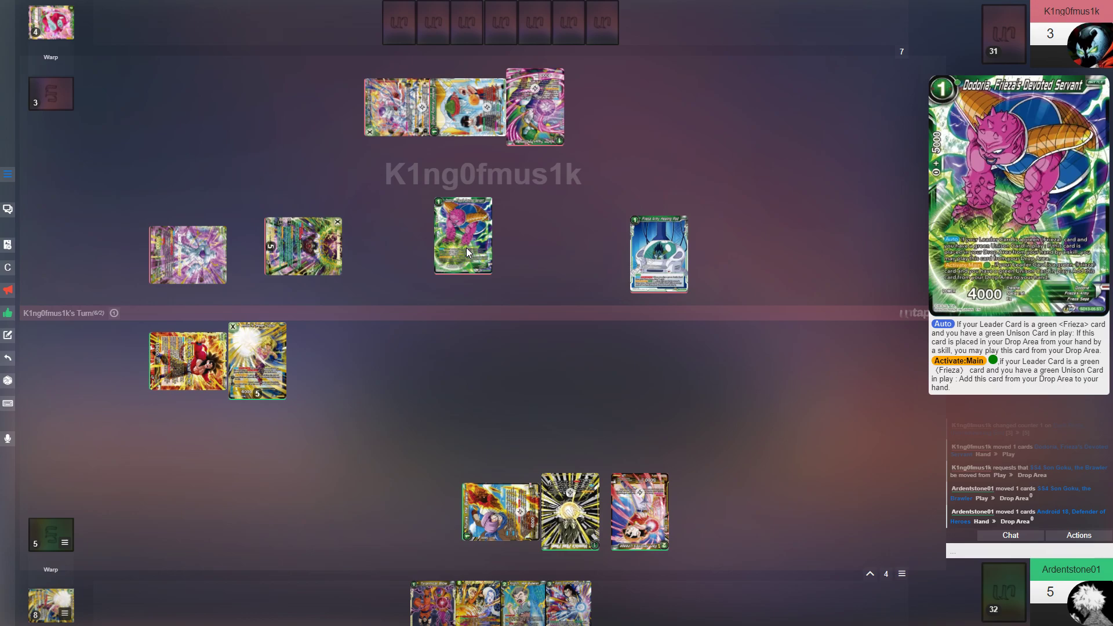
{"action": "left_click_drag", "start_coordinate": [567, 600], "coordinate": [337, 366]}
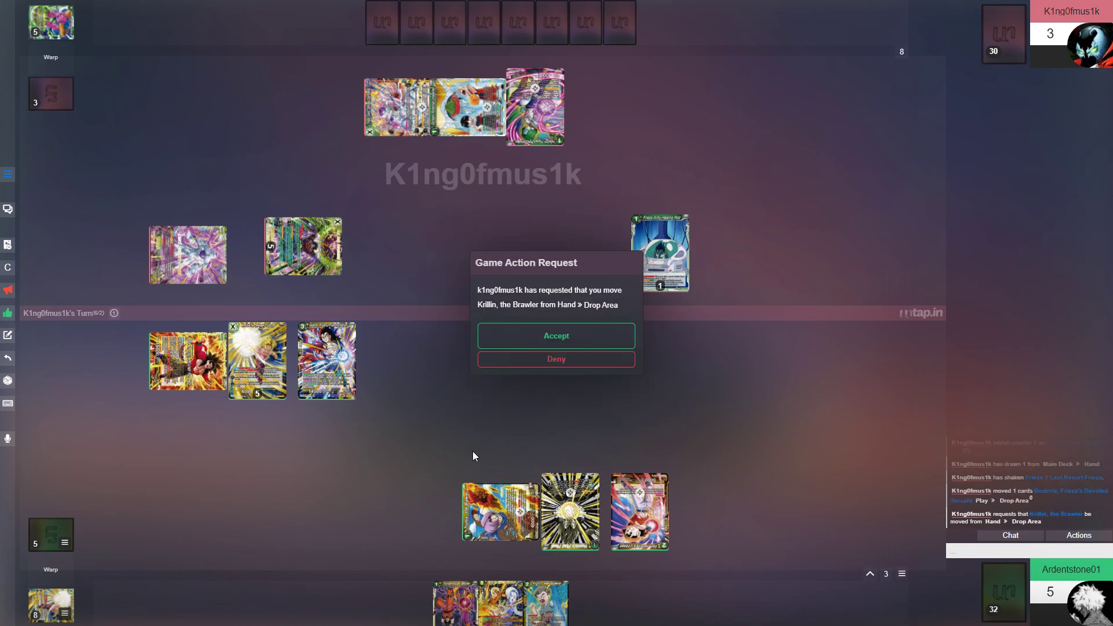
Step: Accept the Krillin discard, add Tyrannical Blow to the energy row, and invert it with Trunks
{"action": "left_click", "coordinate": [557, 336]}
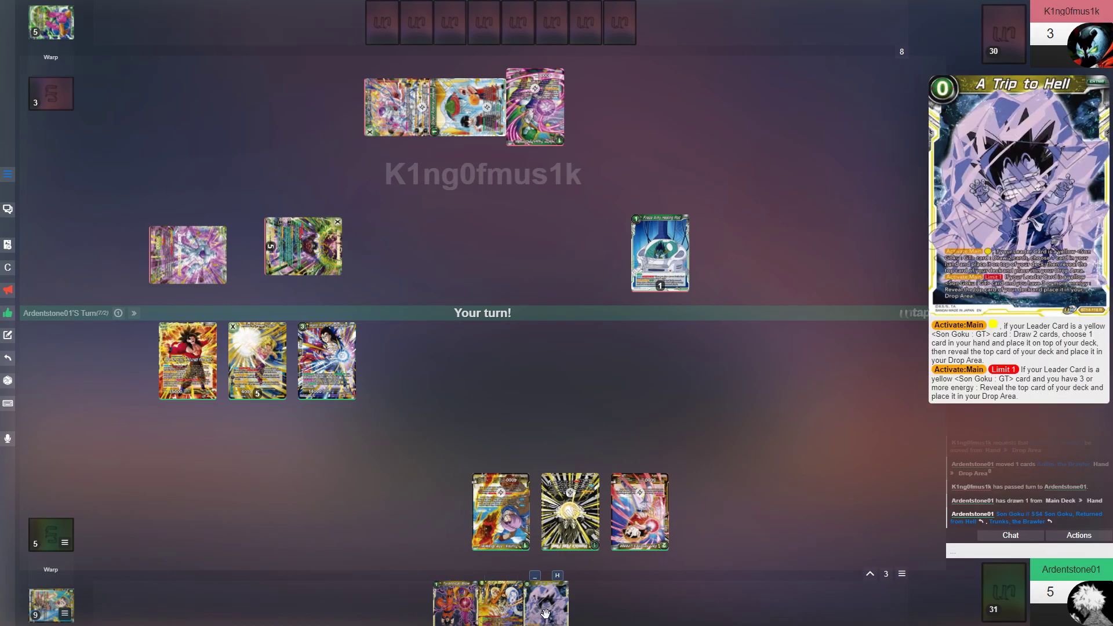
{"action": "mouse_move", "coordinate": [455, 601]}
{"action": "left_mouse_down"}
{"action": "mouse_move", "coordinate": [427, 508]}
{"action": "mouse_move", "coordinate": [435, 514]}
{"action": "left_mouse_up"}
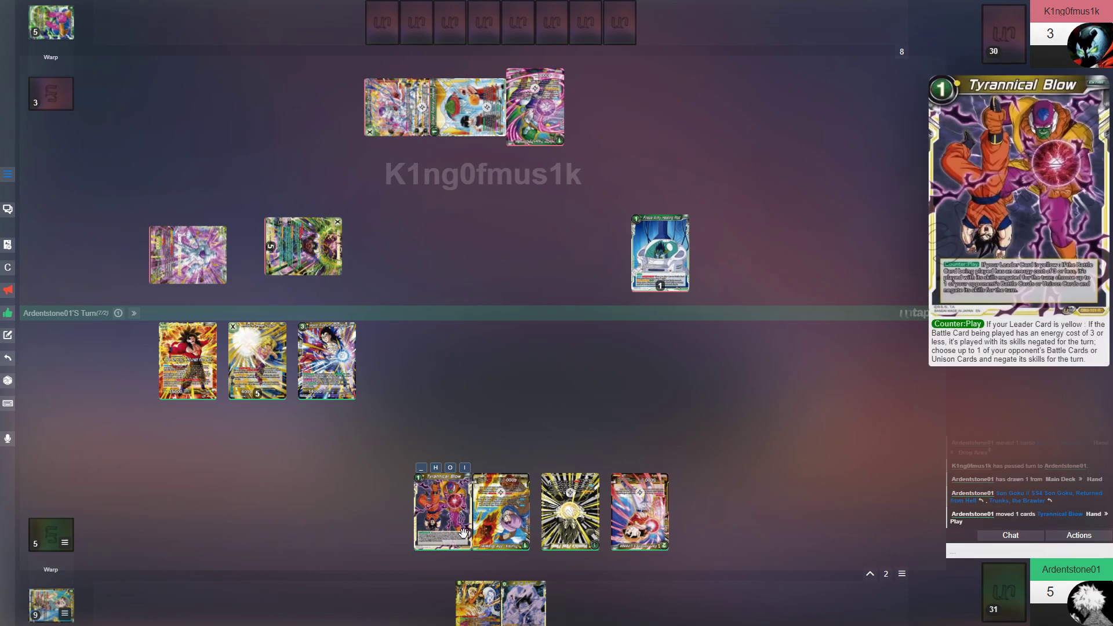
{"action": "key", "text": "i"}
{"action": "key", "text": "i"}
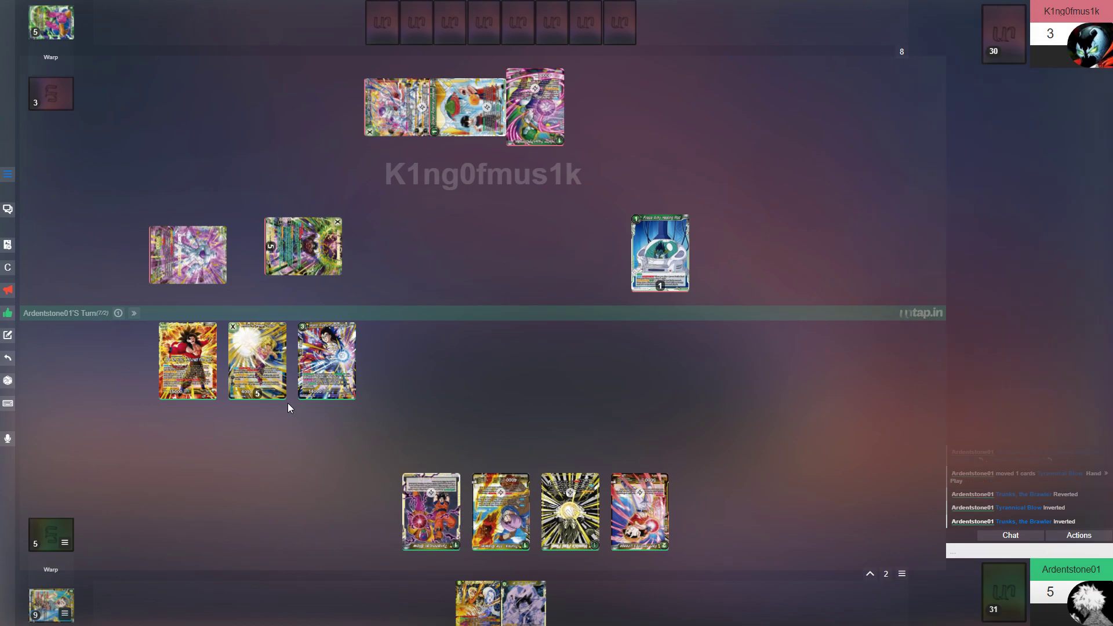
{"action": "mouse_move", "coordinate": [258, 361]}
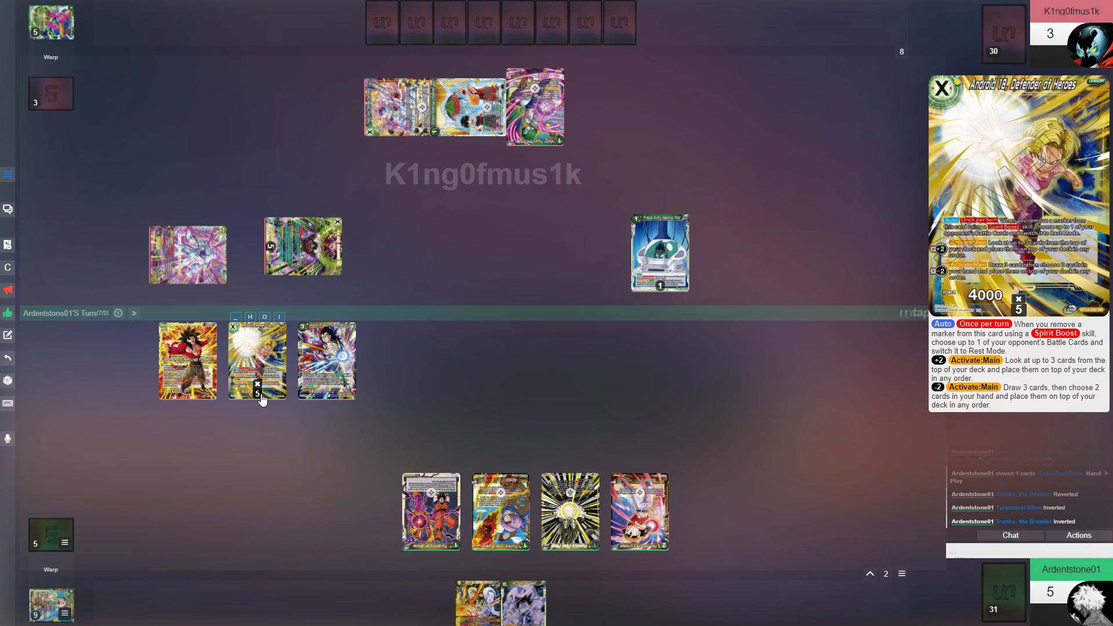
Step: Bump Android 18's counter from 5 to 7, then peek three cards and put Pan, the Brawler first
{"action": "left_click", "coordinate": [259, 395]}
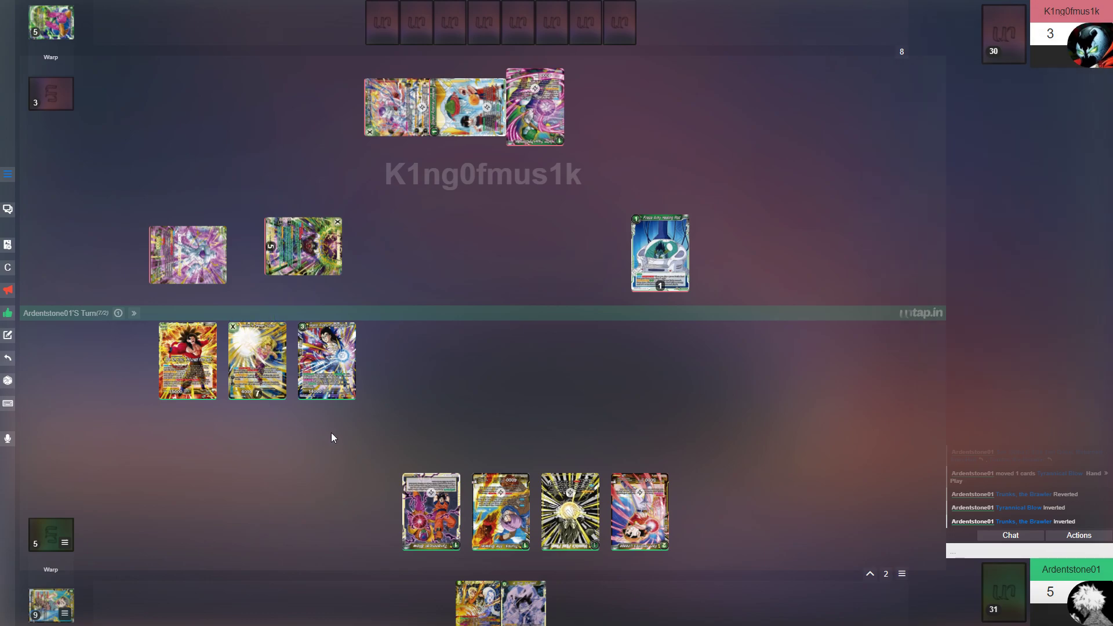
{"action": "left_click", "coordinate": [1004, 592]}
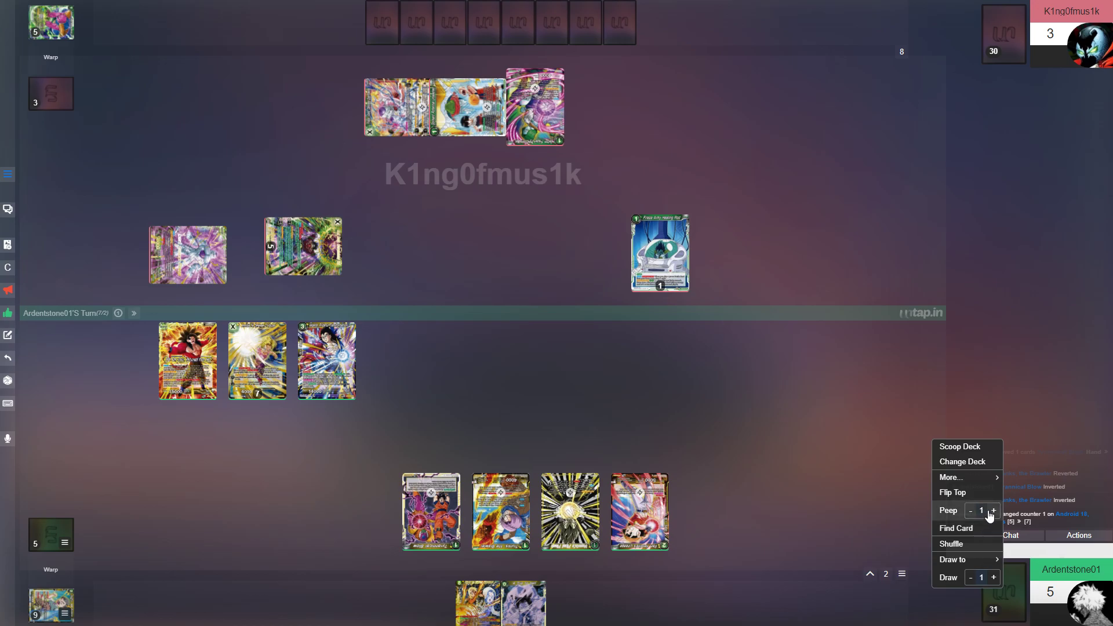
{"action": "left_click", "coordinate": [950, 511]}
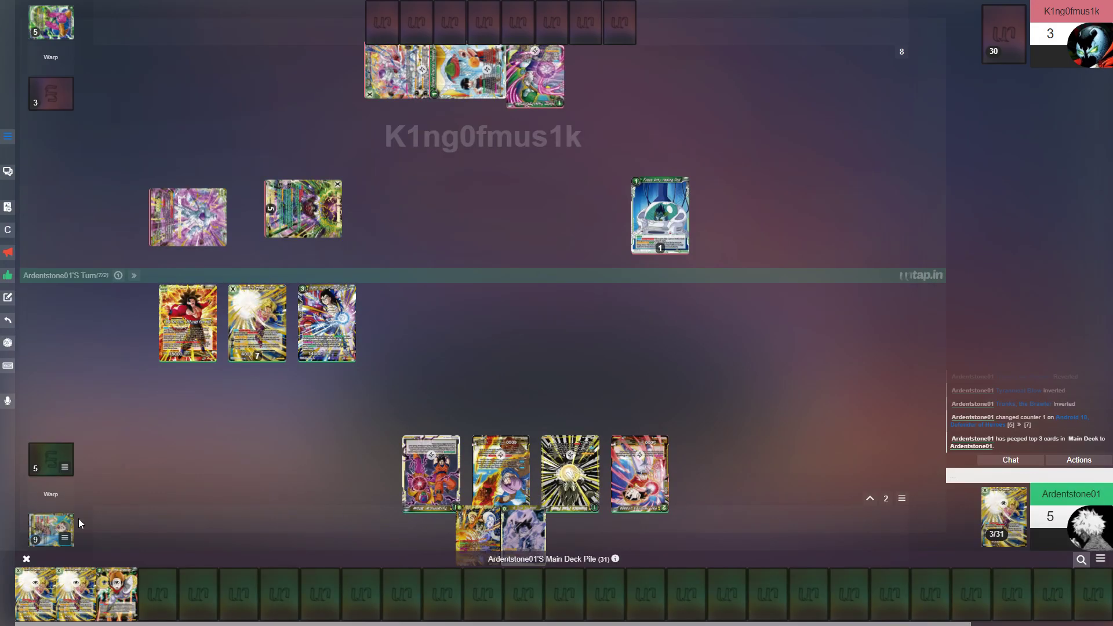
{"action": "left_click_drag", "start_coordinate": [128, 606], "coordinate": [26, 601]}
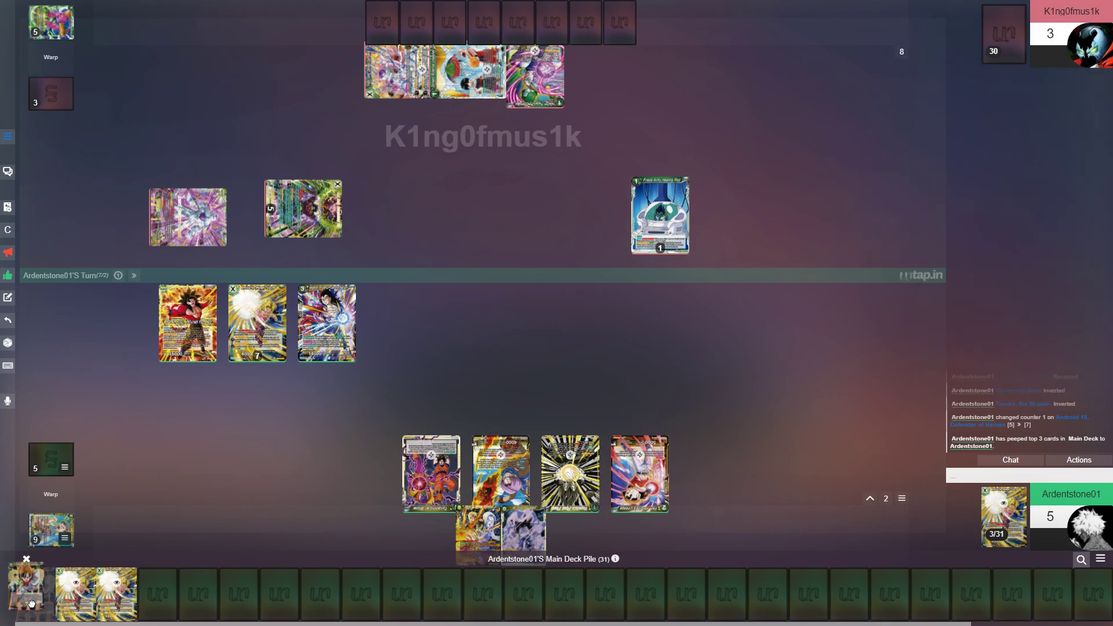
{"action": "left_click", "coordinate": [27, 559]}
{"action": "mouse_move", "coordinate": [431, 514]}
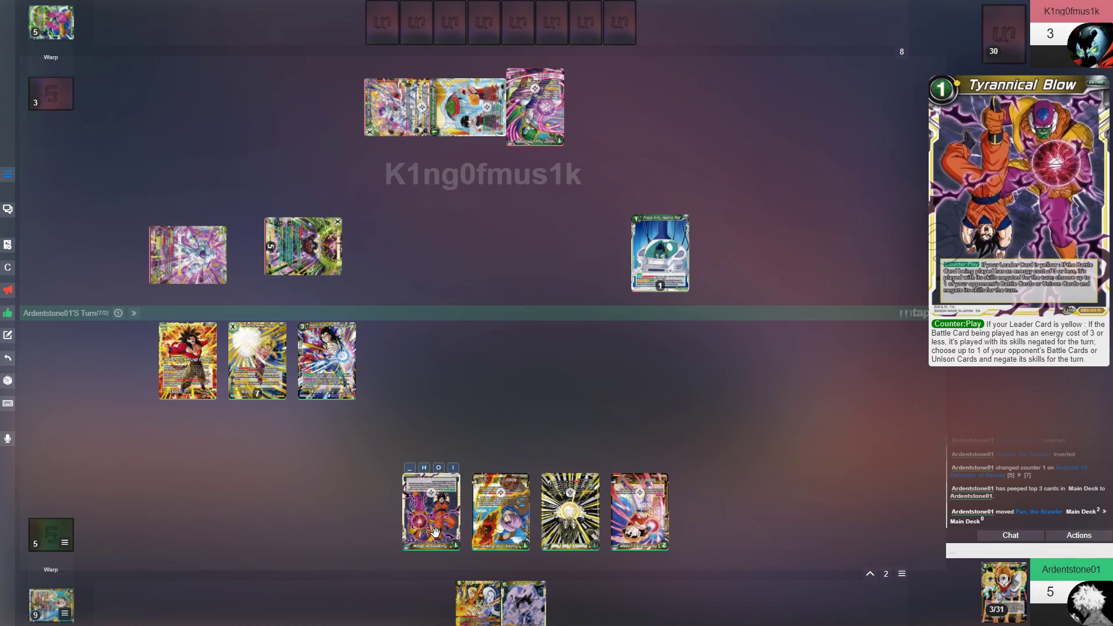
Step: Rest Tyrannical Blow to play A Trip to Hell, draw two, and return one to the deck
{"action": "double_click", "coordinate": [430, 512]}
{"action": "left_click_drag", "start_coordinate": [532, 611], "coordinate": [557, 433]}
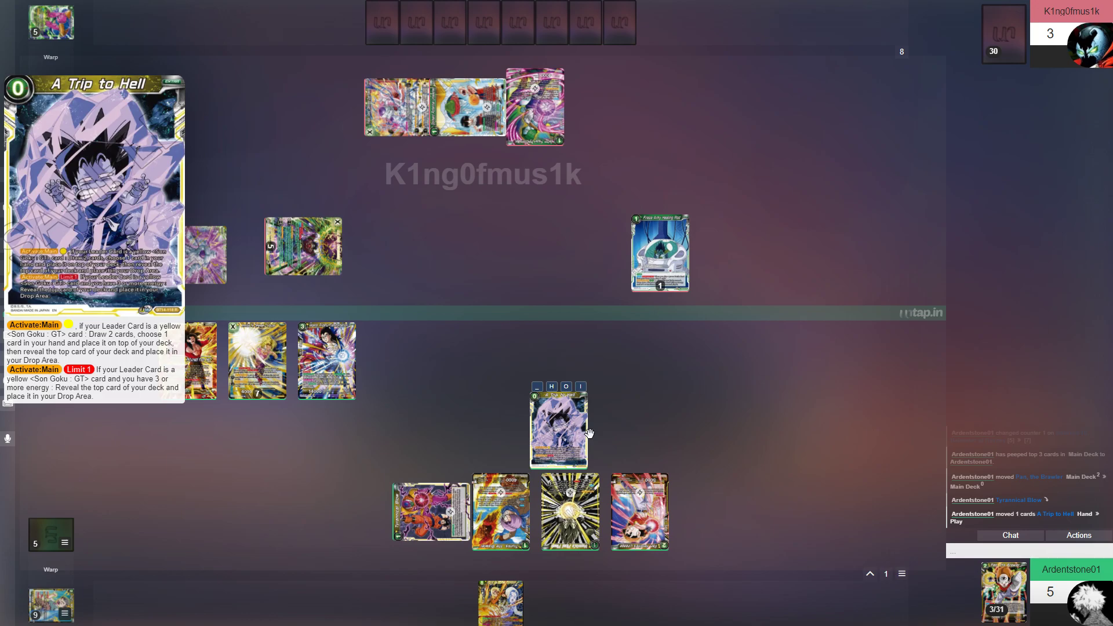
{"action": "key", "text": "d"}
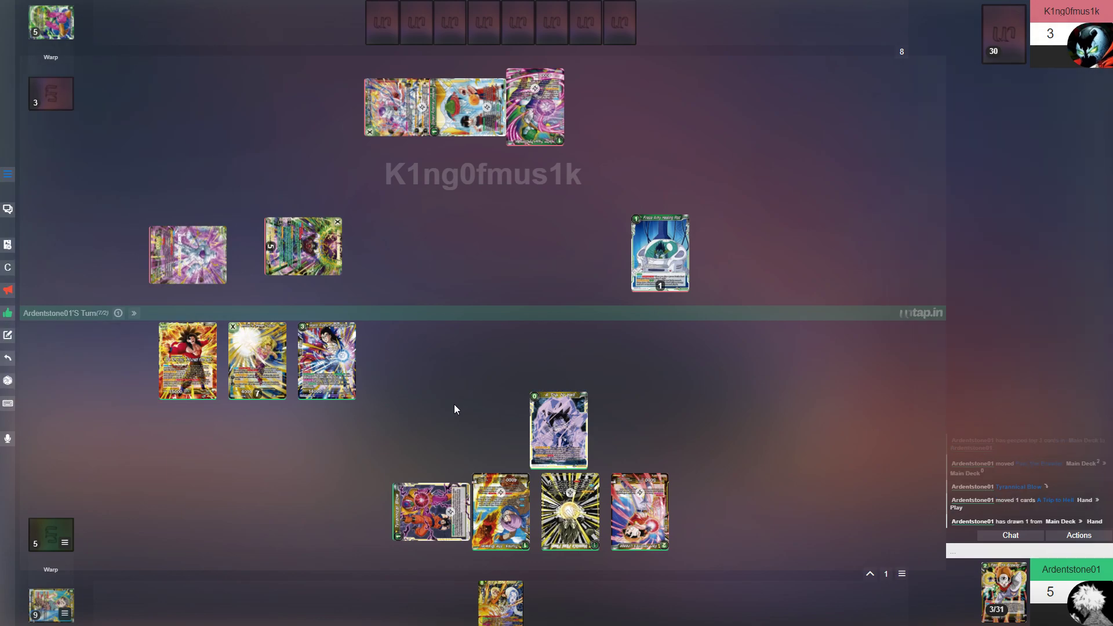
{"action": "key", "text": "d"}
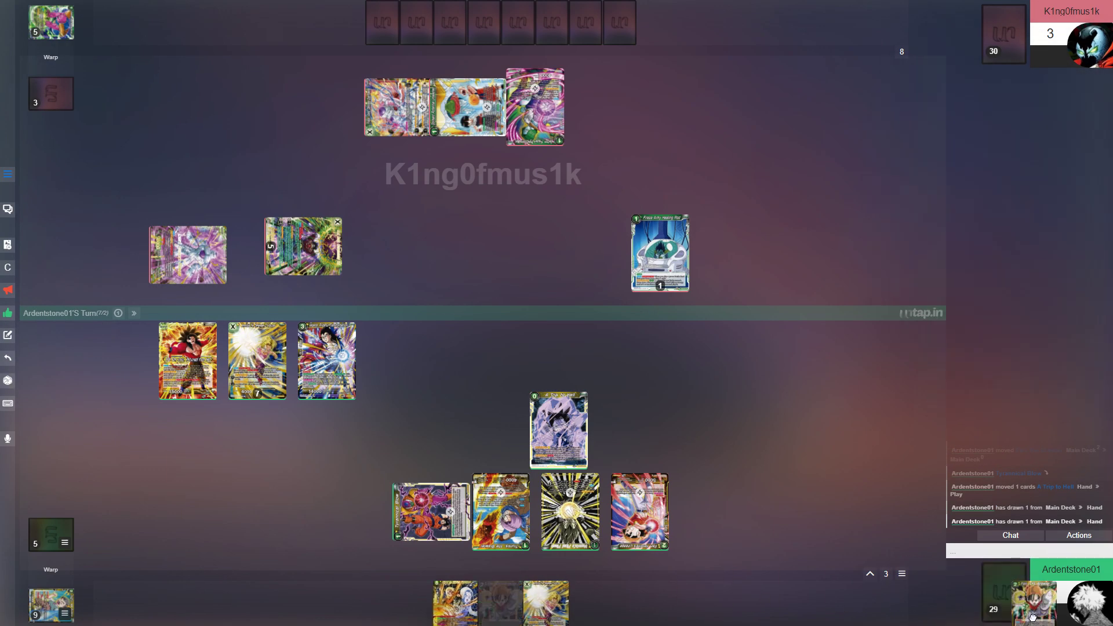
{"action": "left_click_drag", "start_coordinate": [508, 618], "coordinate": [1004, 593]}
Step: Mill the top card, play Pan, the Brawler from the Drop Area, and discard A Trip to Hell
{"action": "right_click", "coordinate": [1004, 594]}
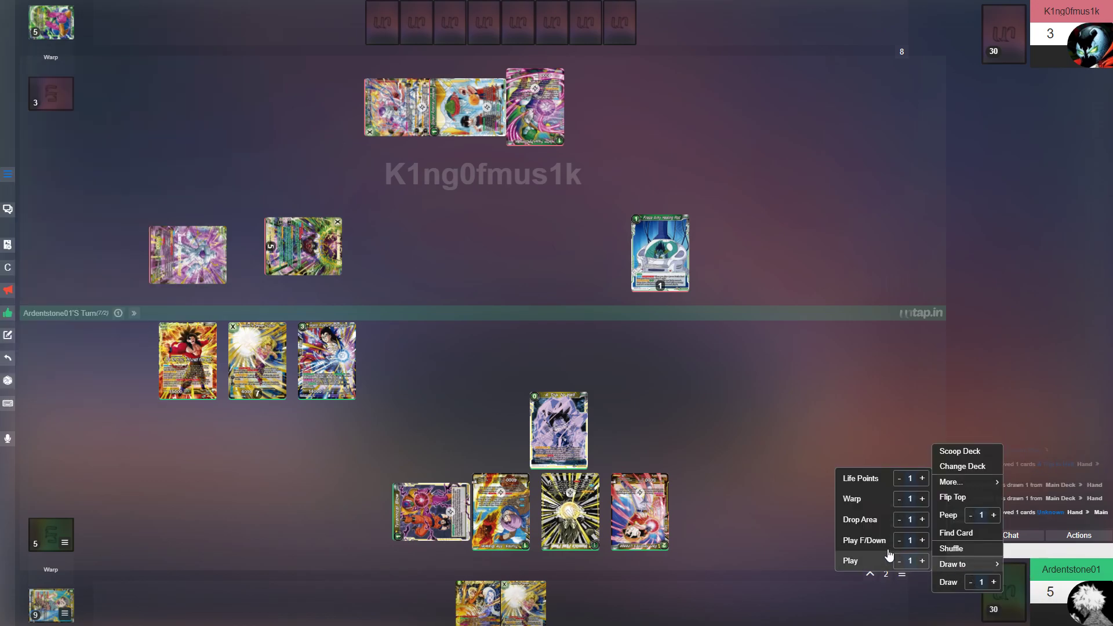
{"action": "left_click", "coordinate": [859, 519]}
{"action": "left_click", "coordinate": [60, 588]}
{"action": "left_click_drag", "start_coordinate": [799, 595], "coordinate": [388, 322]}
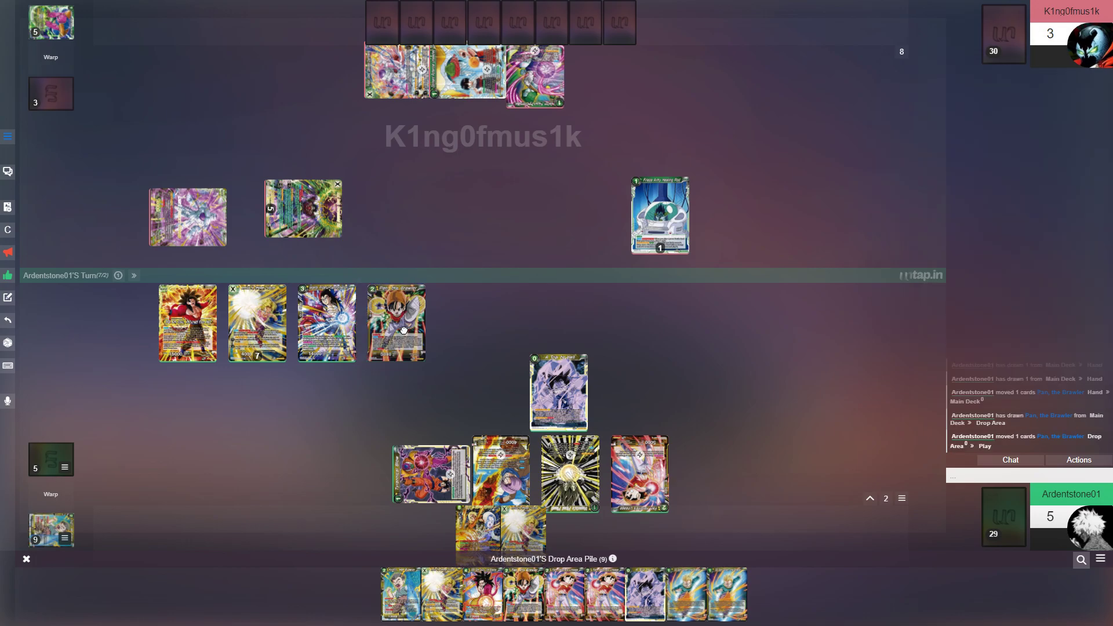
{"action": "left_click", "coordinate": [26, 559]}
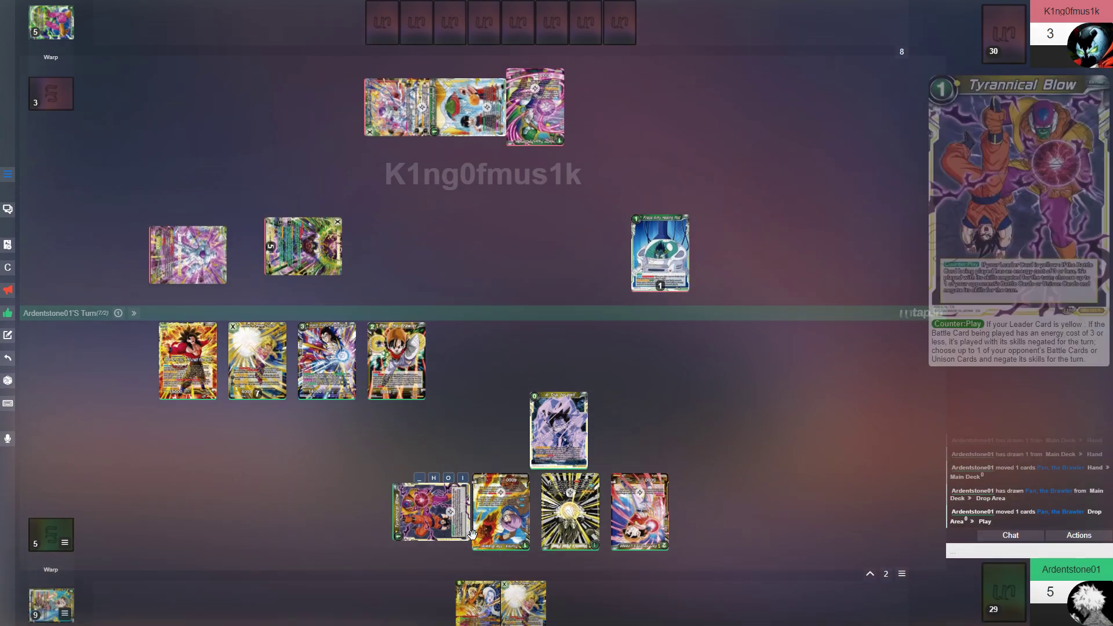
{"action": "mouse_move", "coordinate": [559, 430]}
{"action": "left_click_drag", "start_coordinate": [565, 453], "coordinate": [51, 605]}
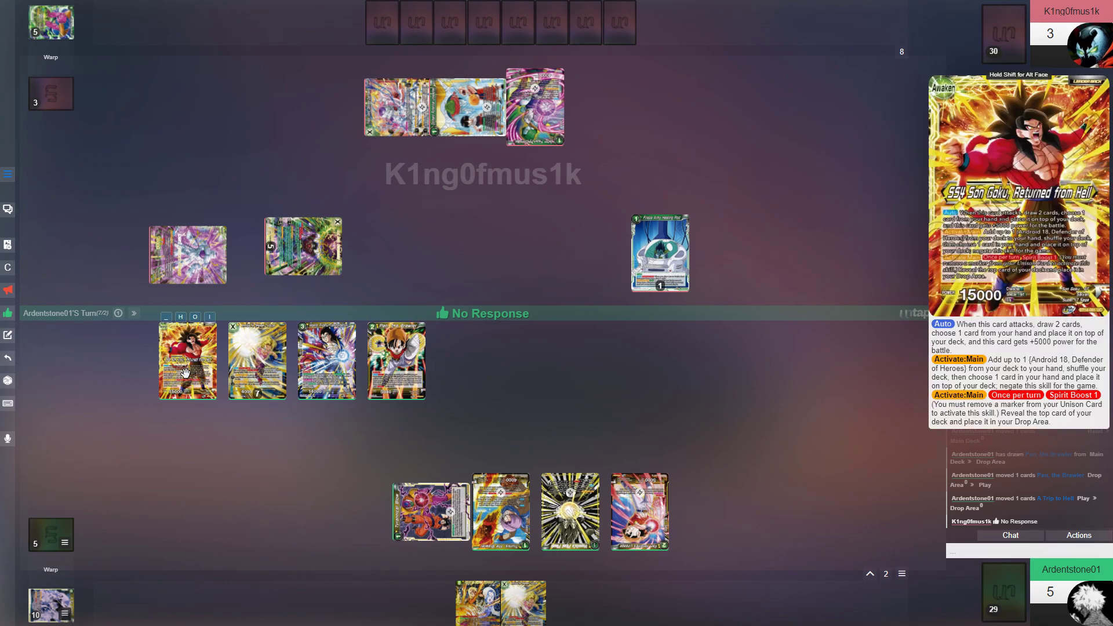
Step: Turn the SS4 Son Goku, Returned from Hell leader sideways to attack
{"action": "left_click", "coordinate": [200, 374]}
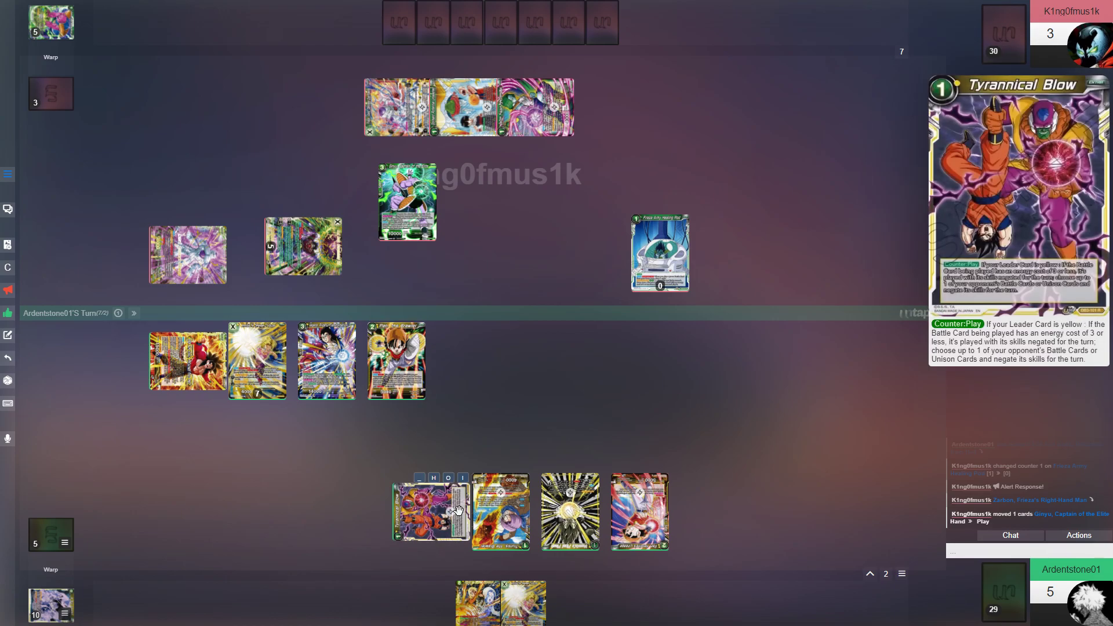
Step: Rest Trunks, the Brawler in the energy row to pay energy
{"action": "mouse_move", "coordinate": [500, 511]}
{"action": "right_click", "coordinate": [492, 529]}
{"action": "left_click", "coordinate": [493, 531]}
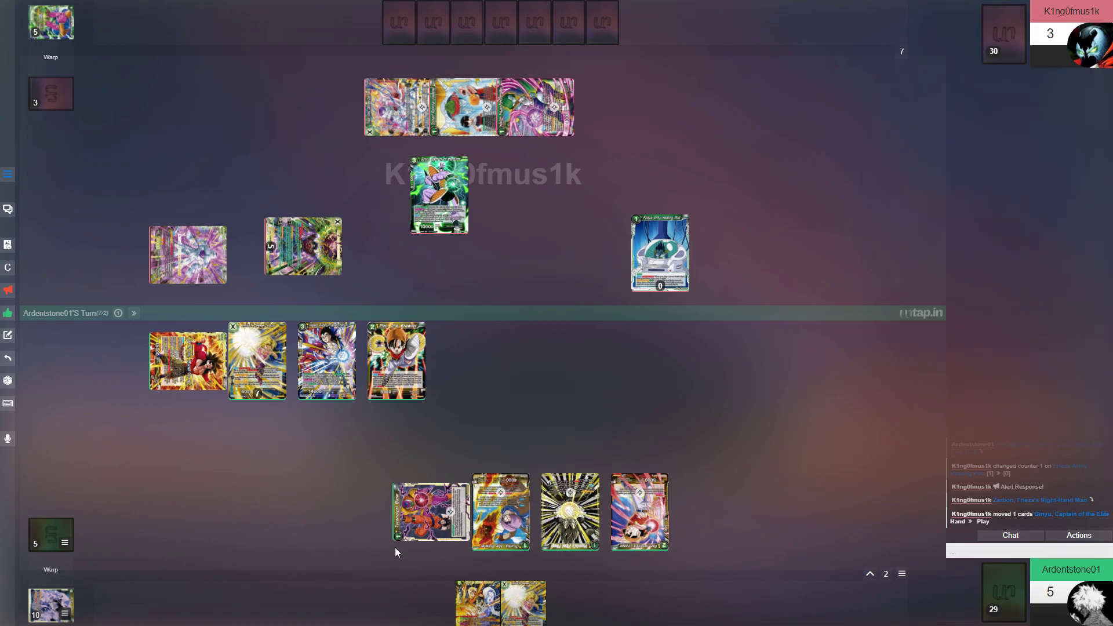
{"action": "double_click", "coordinate": [503, 529]}
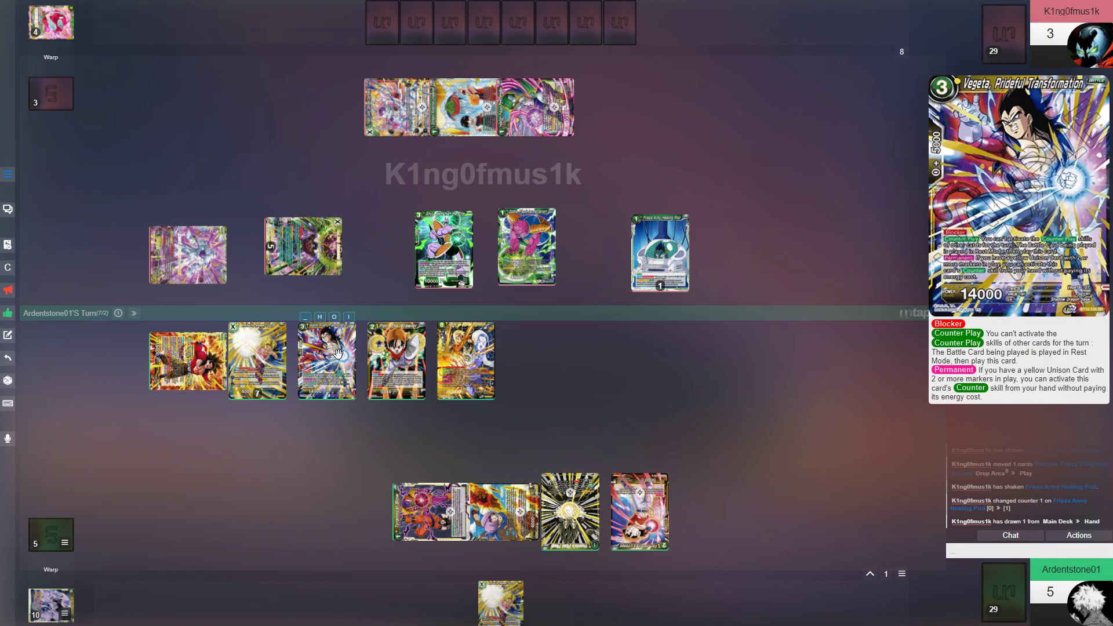
{"action": "mouse_move", "coordinate": [466, 361]}
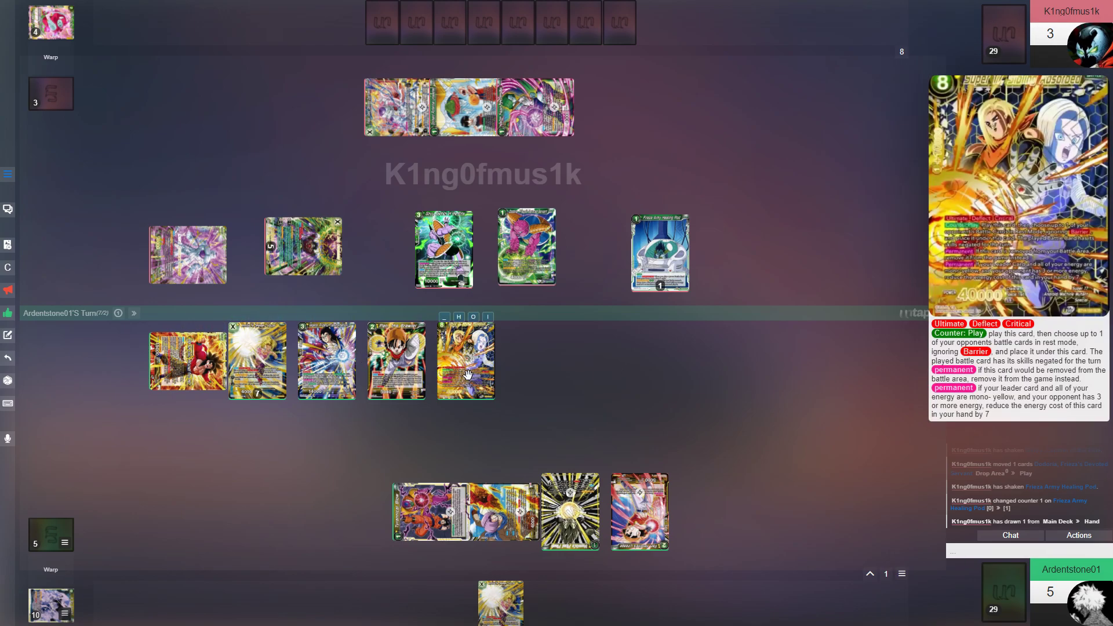
Step: Rest the new battle card, accept Pan's discard, and line up the remaining battle cards
{"action": "left_click", "coordinate": [468, 375]}
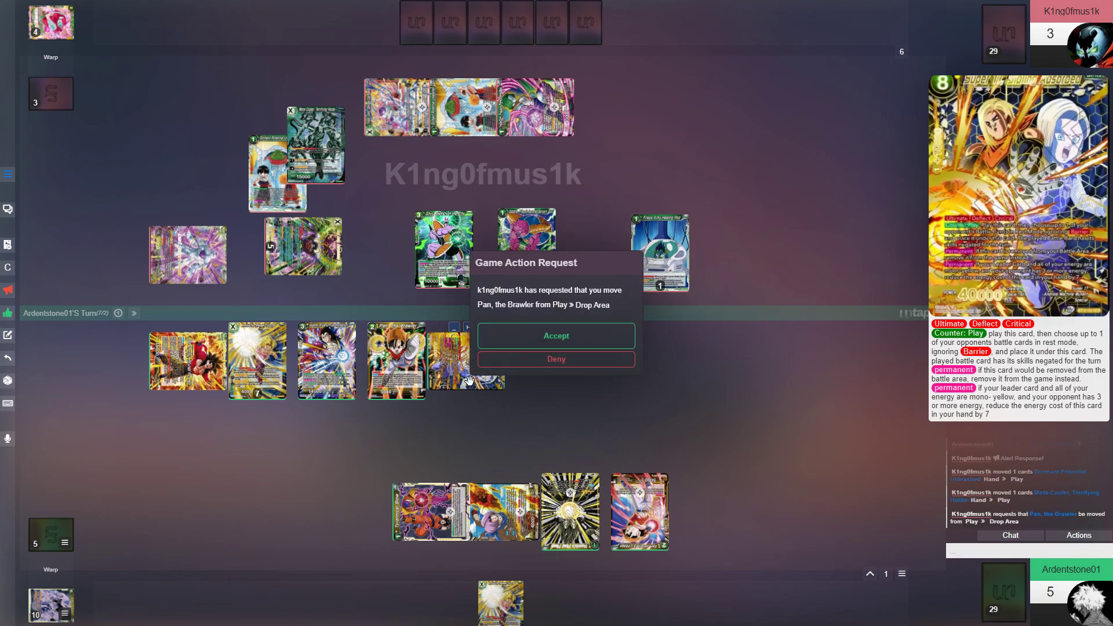
{"action": "left_click", "coordinate": [552, 336]}
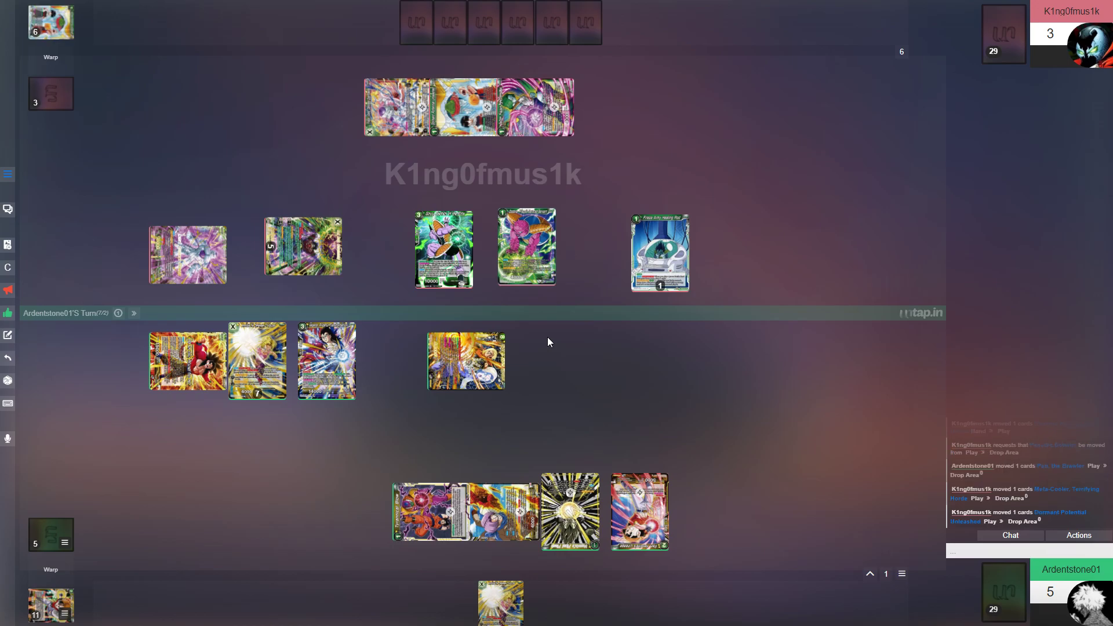
{"action": "left_click_drag", "start_coordinate": [478, 363], "coordinate": [422, 360]}
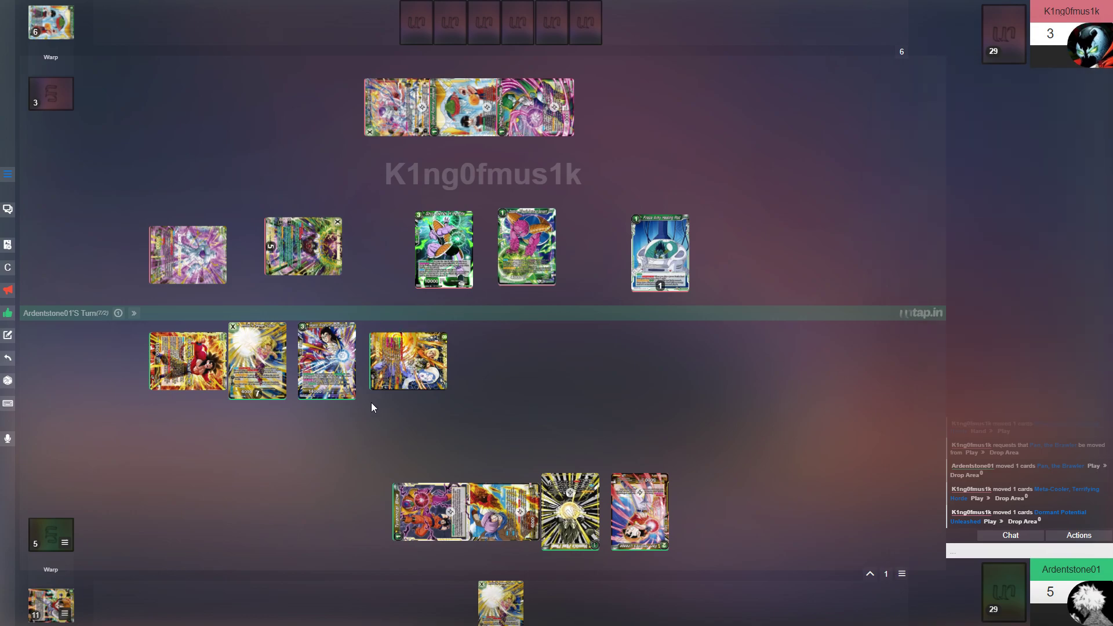
{"action": "left_click_drag", "start_coordinate": [411, 398], "coordinate": [401, 398]}
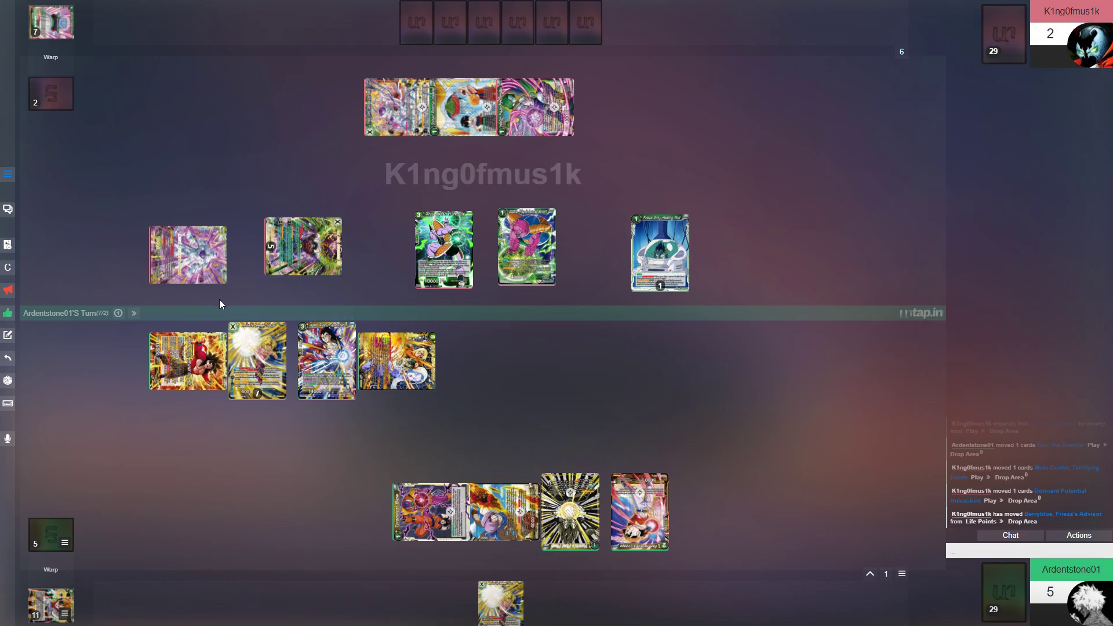
Step: End the turn, then view and close the opponent's seven-card Drop Area
{"action": "left_click", "coordinate": [135, 313]}
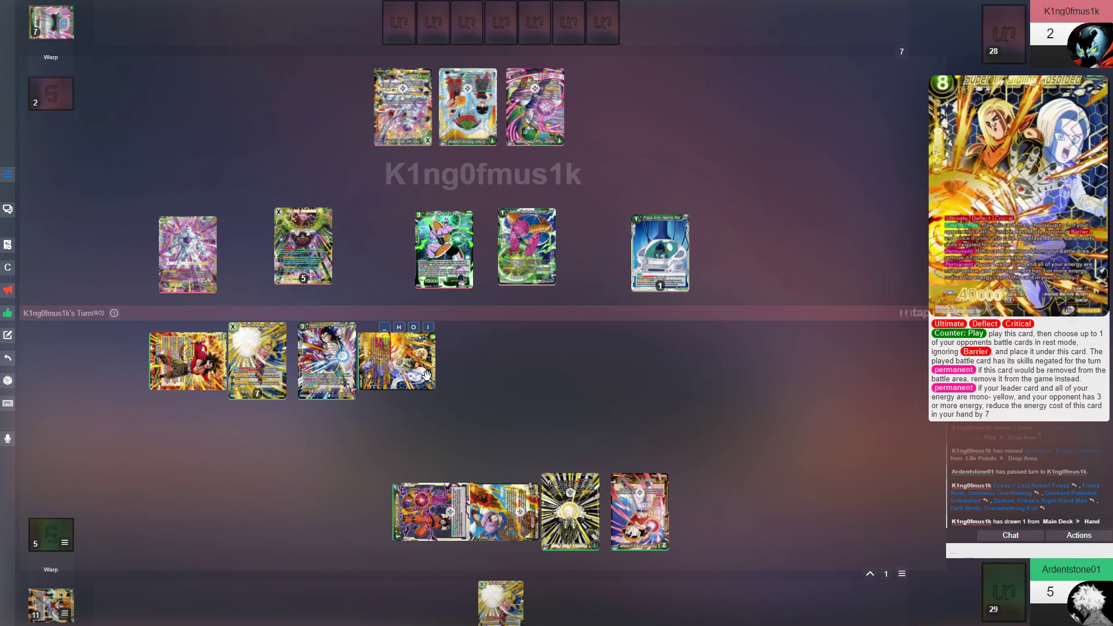
{"action": "left_click", "coordinate": [51, 22]}
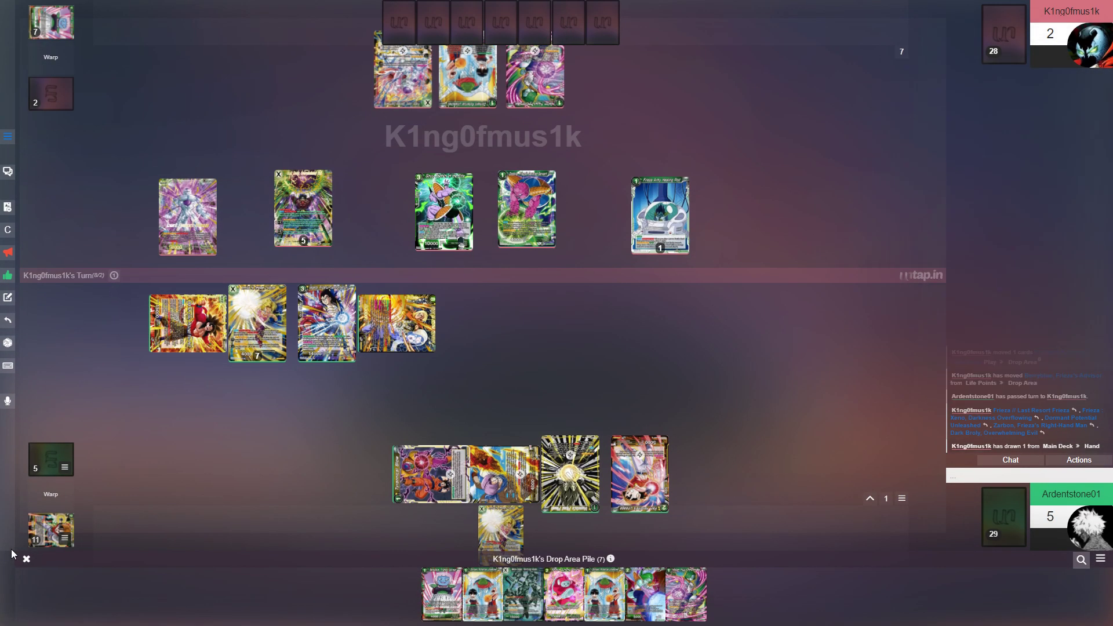
{"action": "left_click", "coordinate": [26, 562]}
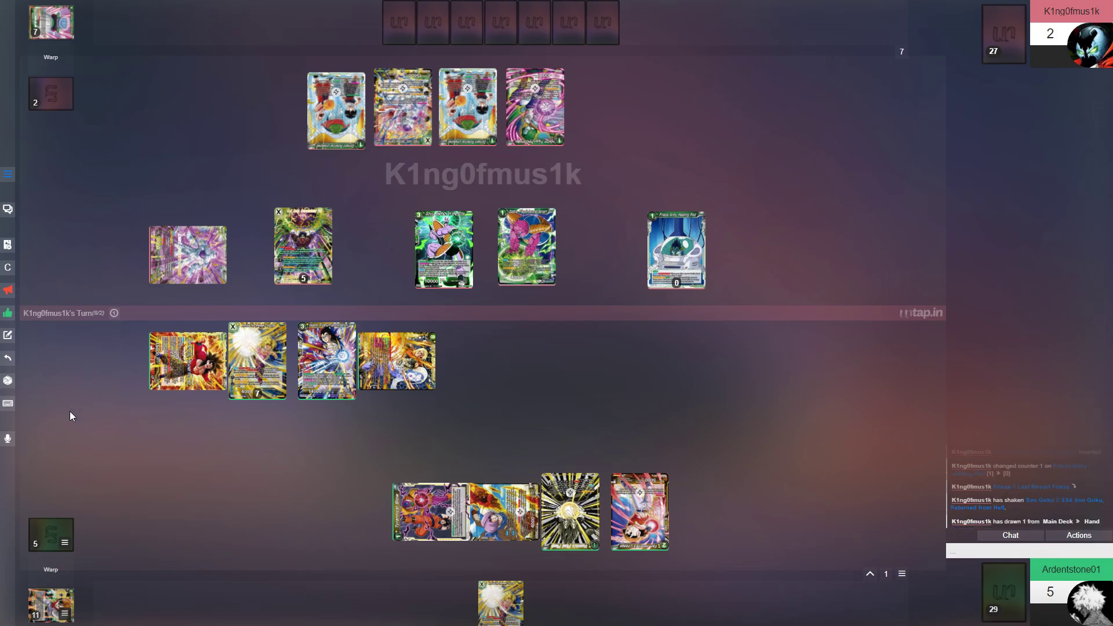
Step: Rest one battle card, then send Android 18, Super 17 and the hand card to the Drop Area
{"action": "left_click", "coordinate": [326, 361]}
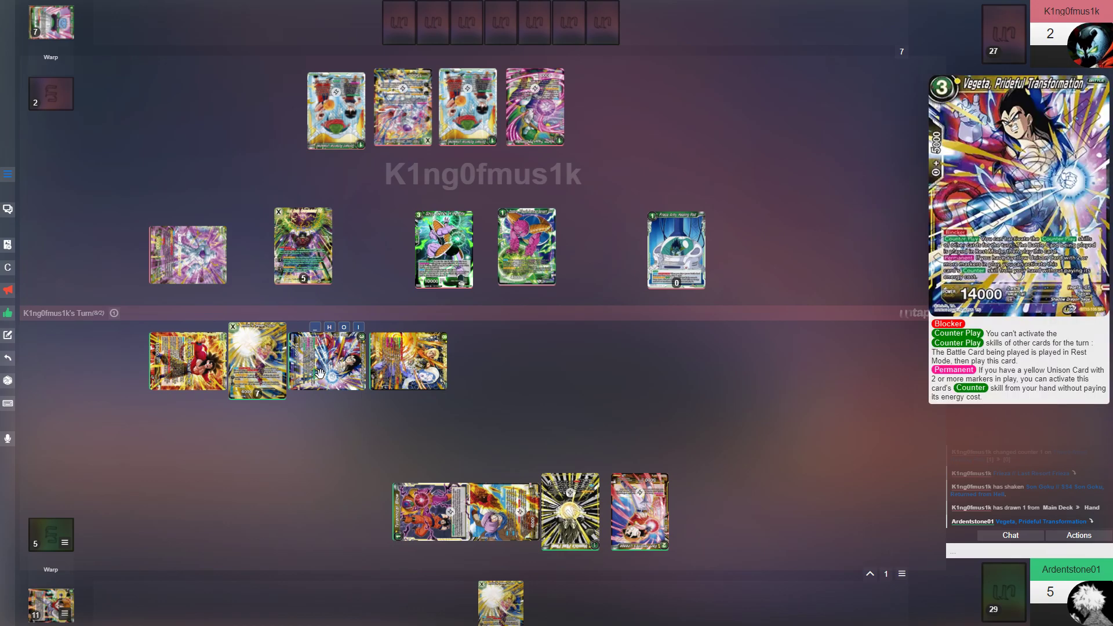
{"action": "mouse_move", "coordinate": [326, 365]}
{"action": "left_mouse_down"}
{"action": "mouse_move", "coordinate": [128, 591]}
{"action": "mouse_move", "coordinate": [51, 605]}
{"action": "left_mouse_up"}
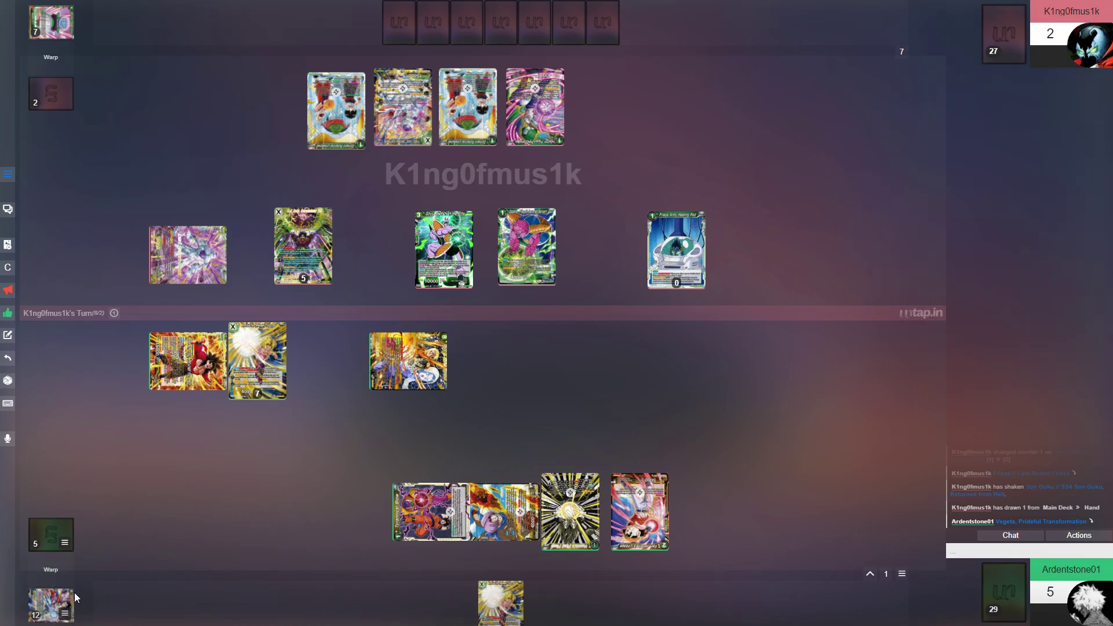
{"action": "left_click_drag", "start_coordinate": [368, 370], "coordinate": [332, 361]}
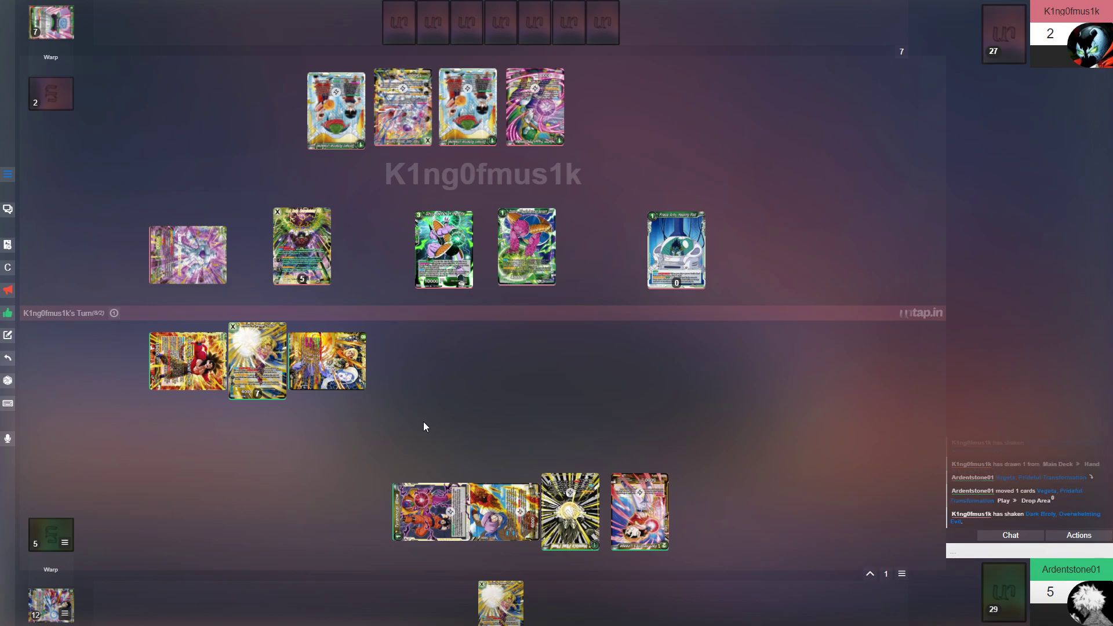
{"action": "mouse_move", "coordinate": [499, 602]}
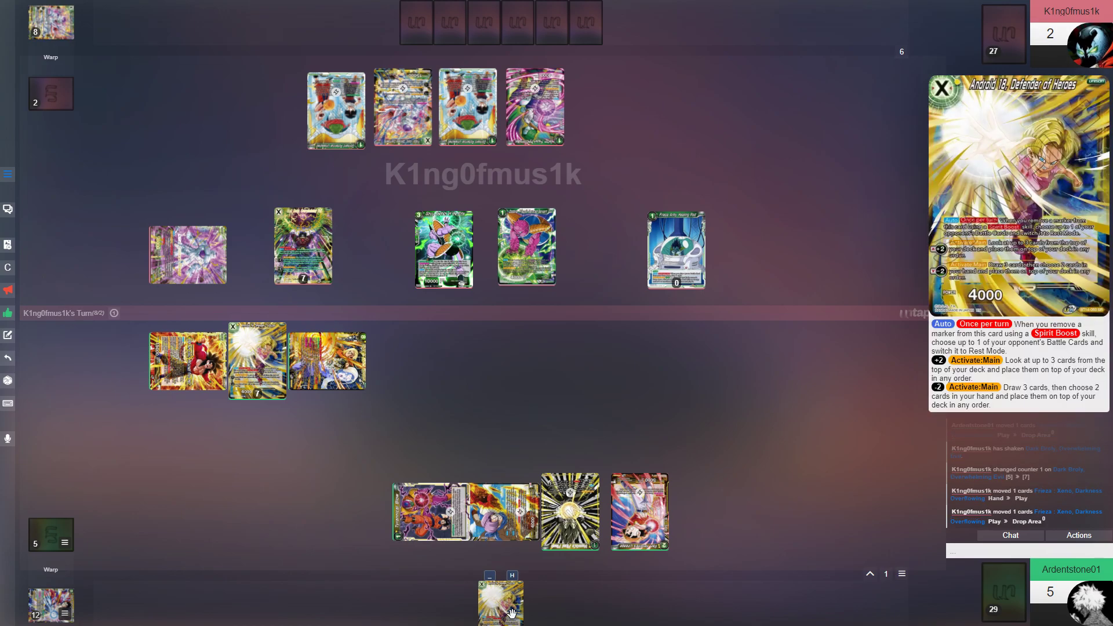
{"action": "left_click_drag", "start_coordinate": [500, 602], "coordinate": [57, 607]}
{"action": "left_click_drag", "start_coordinate": [327, 361], "coordinate": [57, 598]}
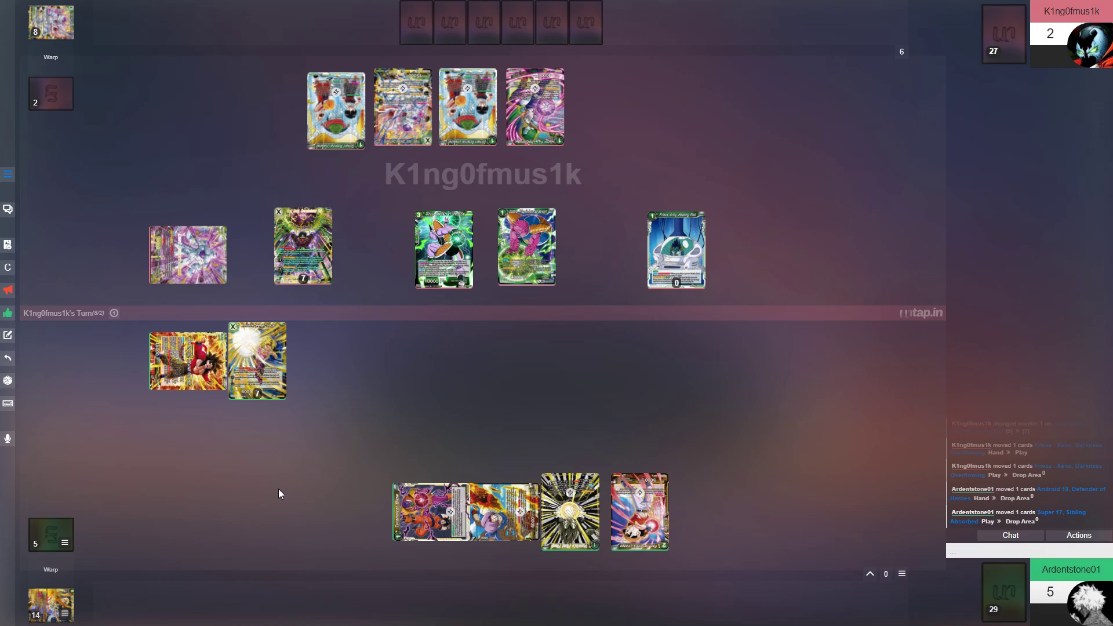
Step: Return a card from the Drop Area pile to the play area
{"action": "left_click", "coordinate": [31, 596]}
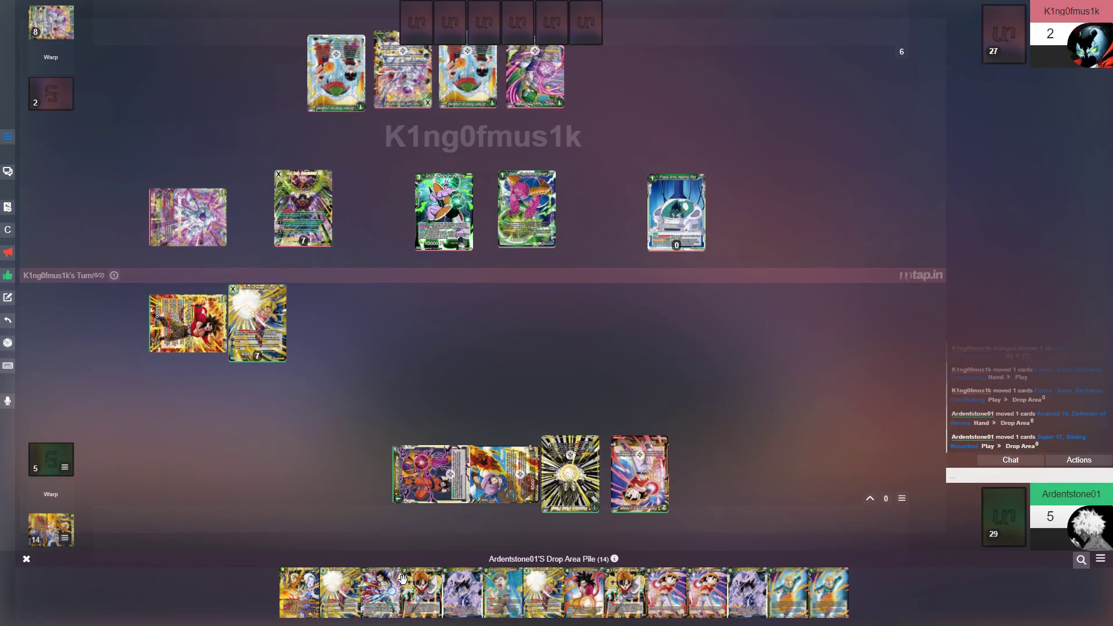
{"action": "left_click_drag", "start_coordinate": [301, 594], "coordinate": [48, 324]}
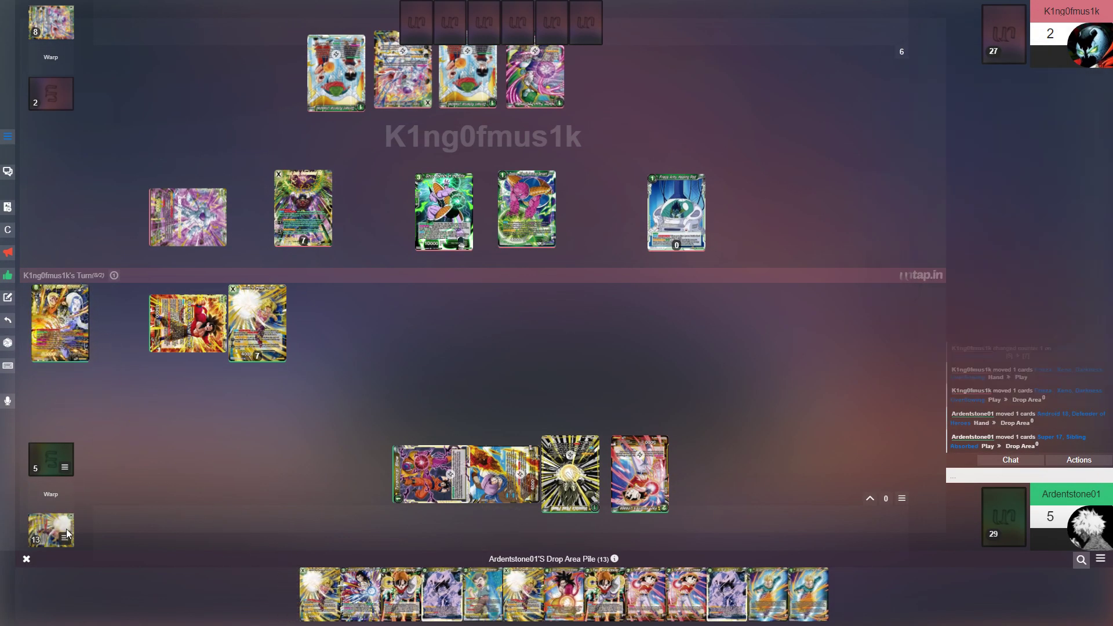
{"action": "left_click", "coordinate": [26, 559]}
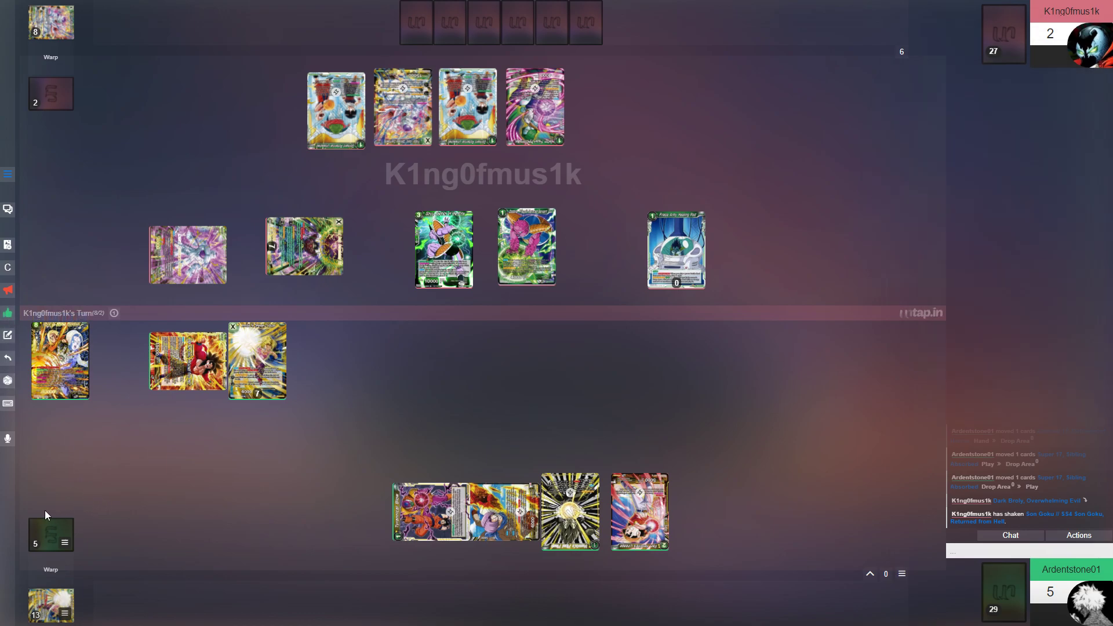
Step: Take Krillin, the Brawler and Flying Nimbus from Life Points into hand, leaving 3 life
{"action": "left_click", "coordinate": [39, 526]}
{"action": "left_click_drag", "start_coordinate": [505, 595], "coordinate": [378, 547]}
{"action": "left_click_drag", "start_coordinate": [504, 597], "coordinate": [505, 527]}
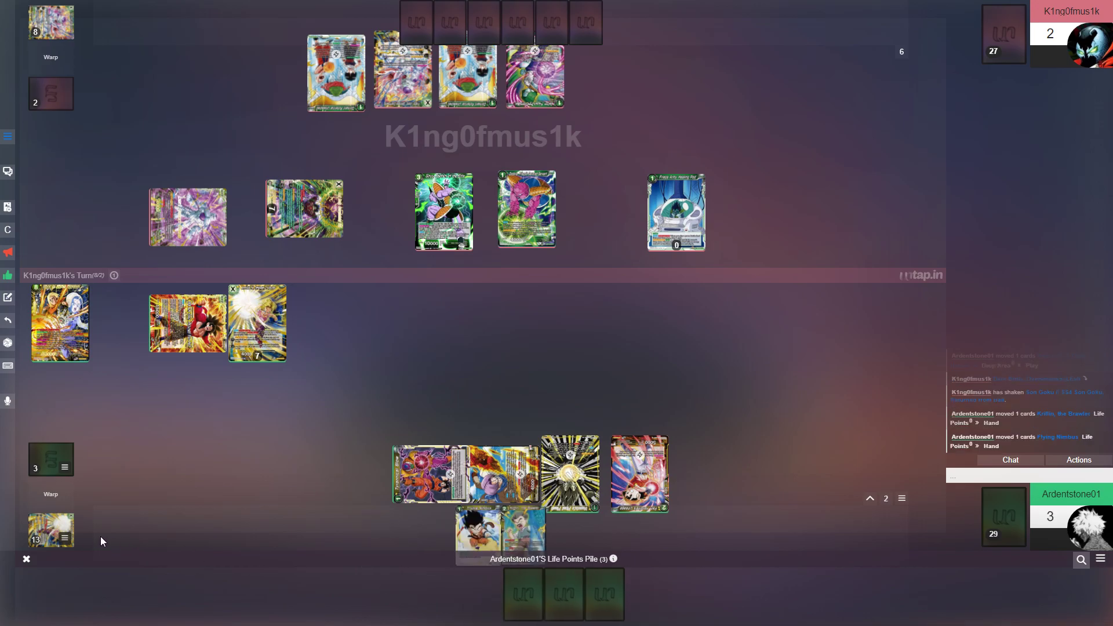
{"action": "left_click", "coordinate": [26, 558]}
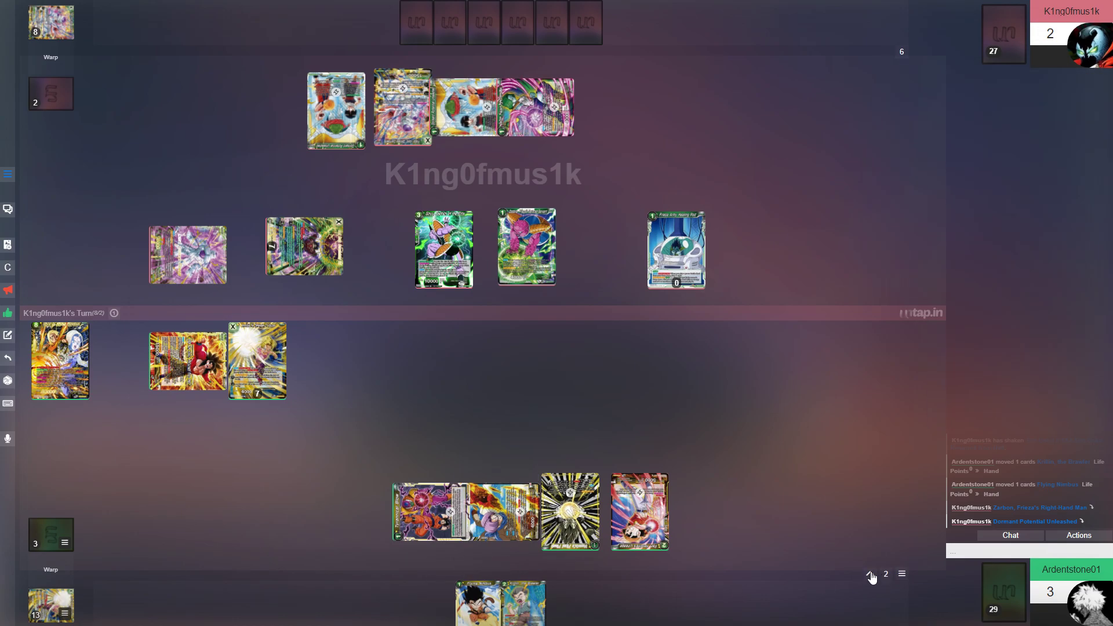
{"action": "left_click", "coordinate": [871, 576]}
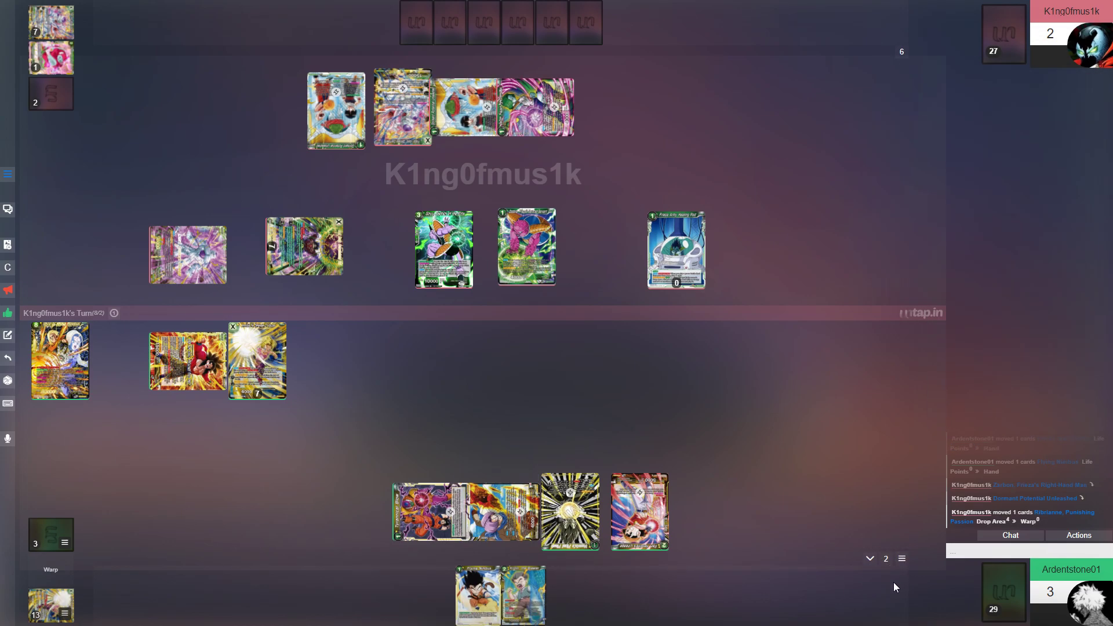
{"action": "left_click", "coordinate": [903, 559]}
{"action": "mouse_move", "coordinate": [852, 489]}
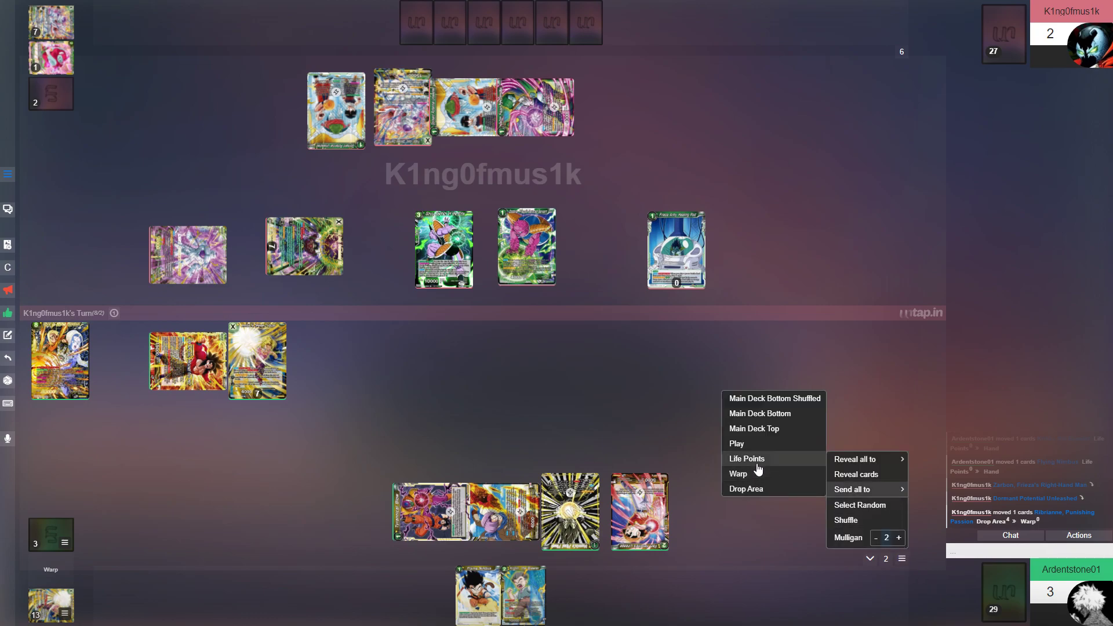
Step: Discard Trunks, the Brawler from hand, take a life card, and accept the opponent's discard request
{"action": "left_click", "coordinate": [755, 489]}
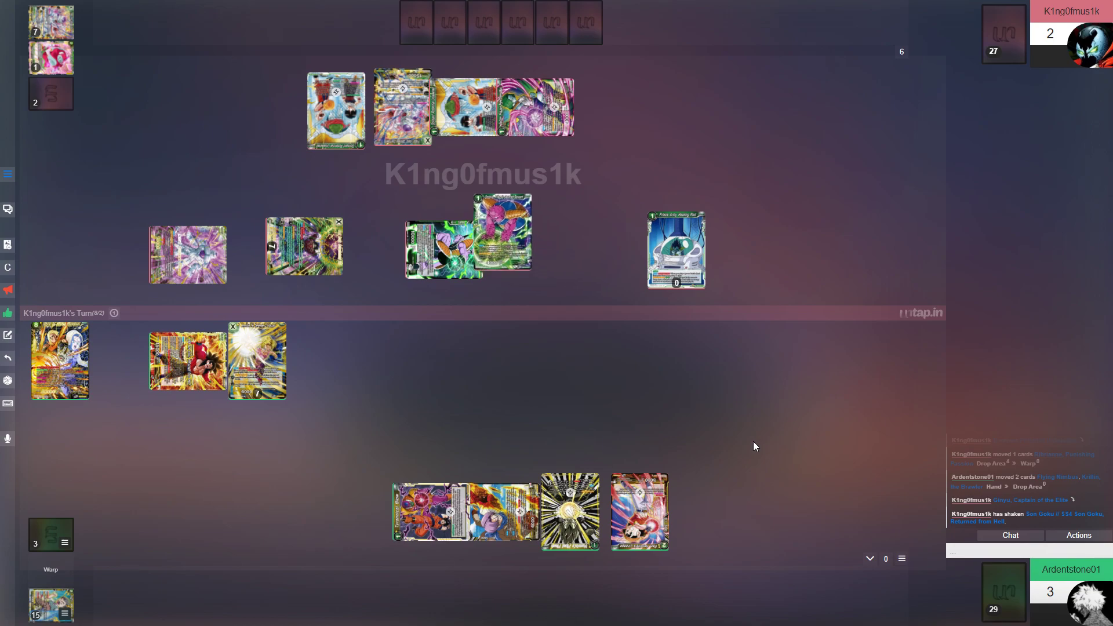
{"action": "left_click", "coordinate": [53, 526]}
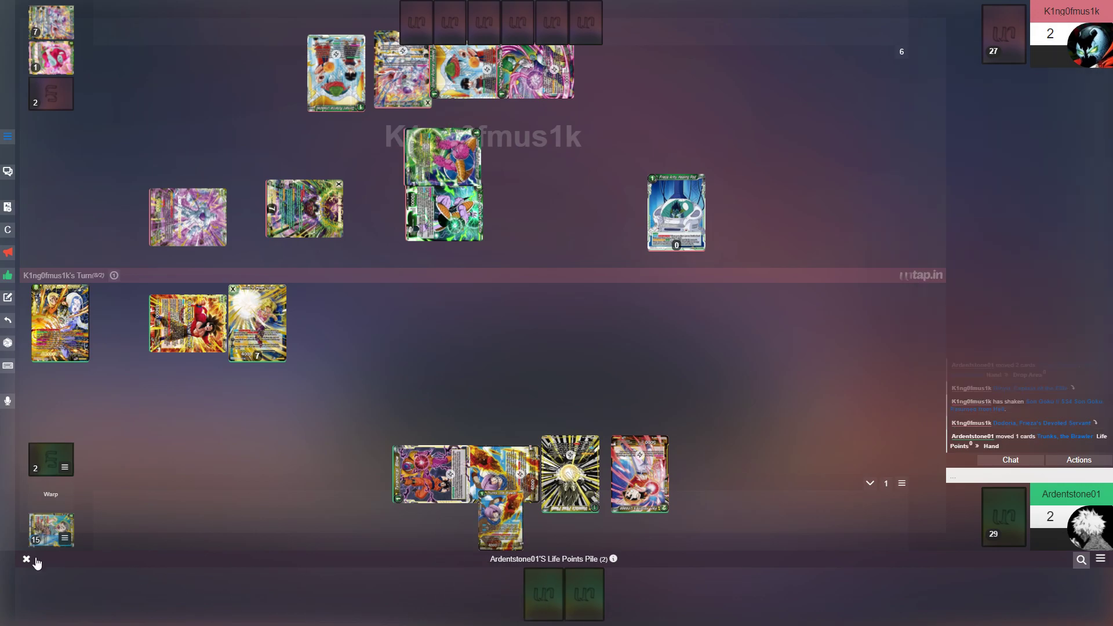
{"action": "left_click", "coordinate": [36, 563]}
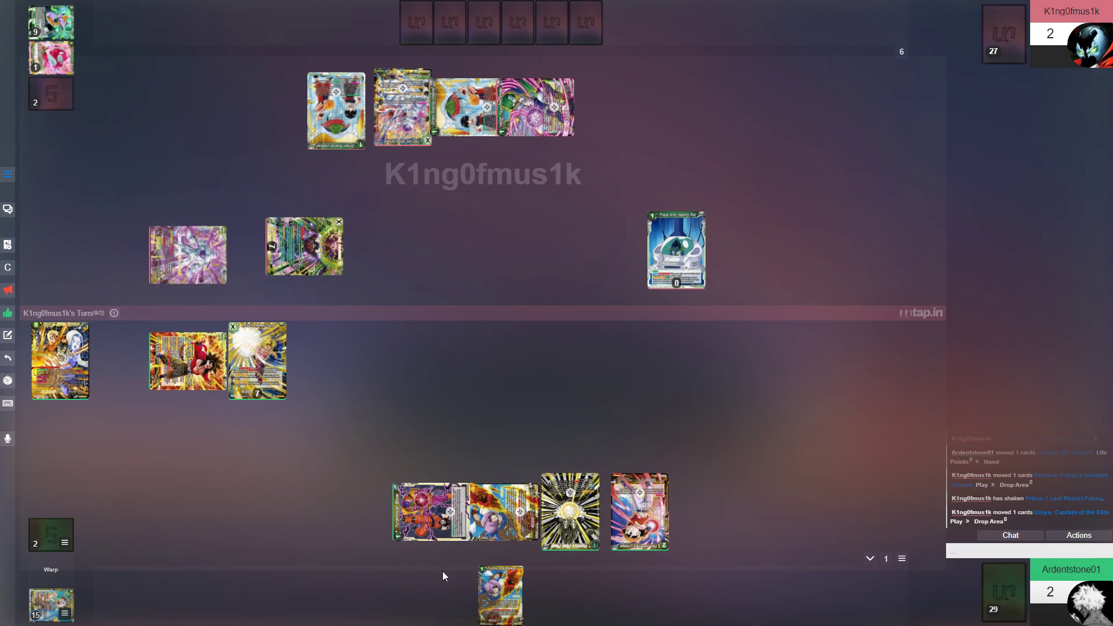
{"action": "left_click", "coordinate": [549, 346]}
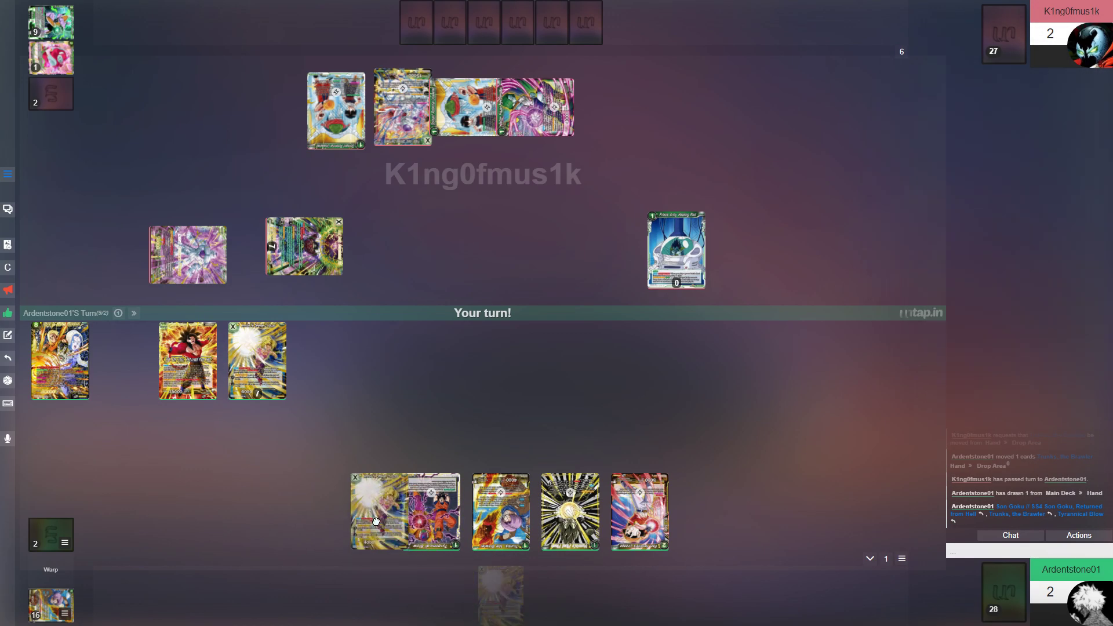
Step: Play Android 18, Defender of Heroes inverted and raise its counter from 7 to 9
{"action": "left_click_drag", "start_coordinate": [368, 519], "coordinate": [374, 516]}
{"action": "key", "text": "i"}
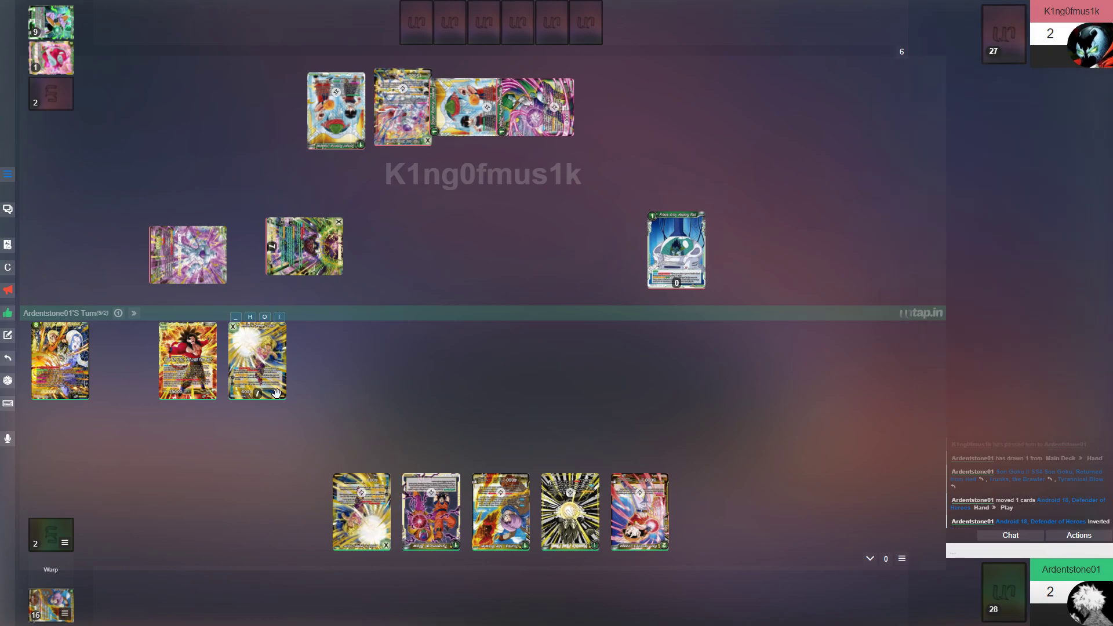
{"action": "mouse_move", "coordinate": [258, 360]}
{"action": "left_click", "coordinate": [260, 402]}
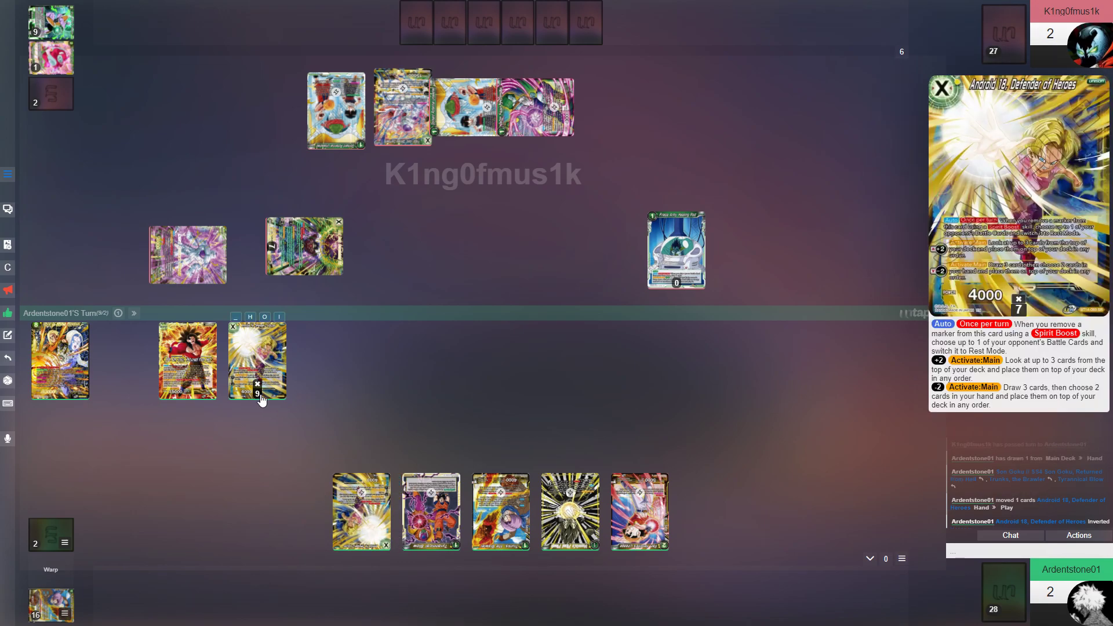
Step: Peep at the top three cards of the main deck
{"action": "left_click", "coordinate": [1005, 590]}
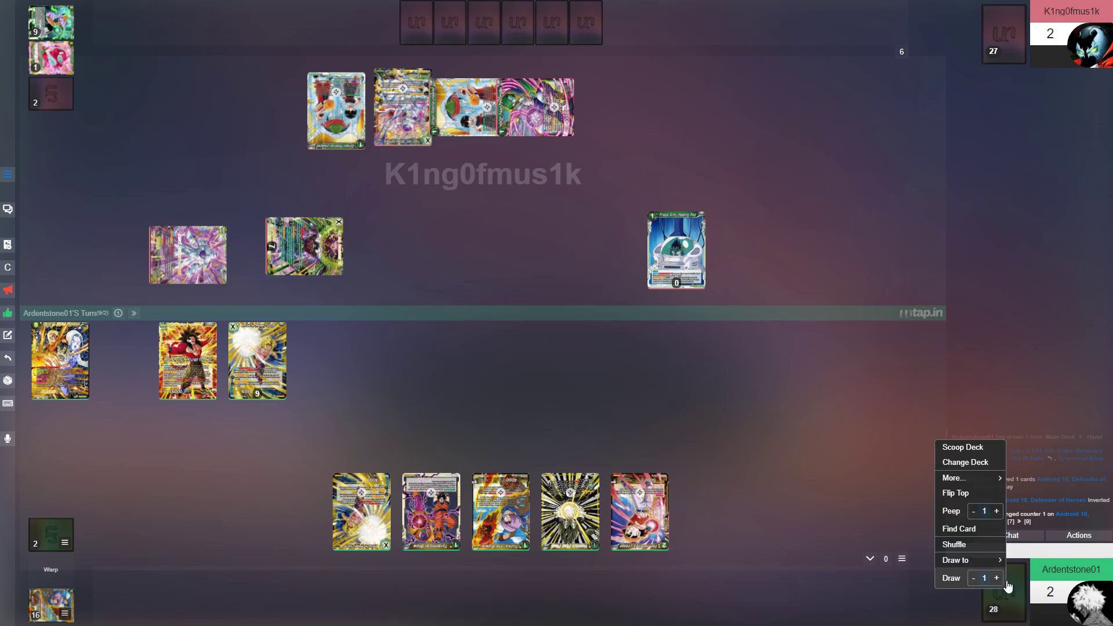
{"action": "left_click", "coordinate": [997, 512]}
{"action": "left_click", "coordinate": [950, 511]}
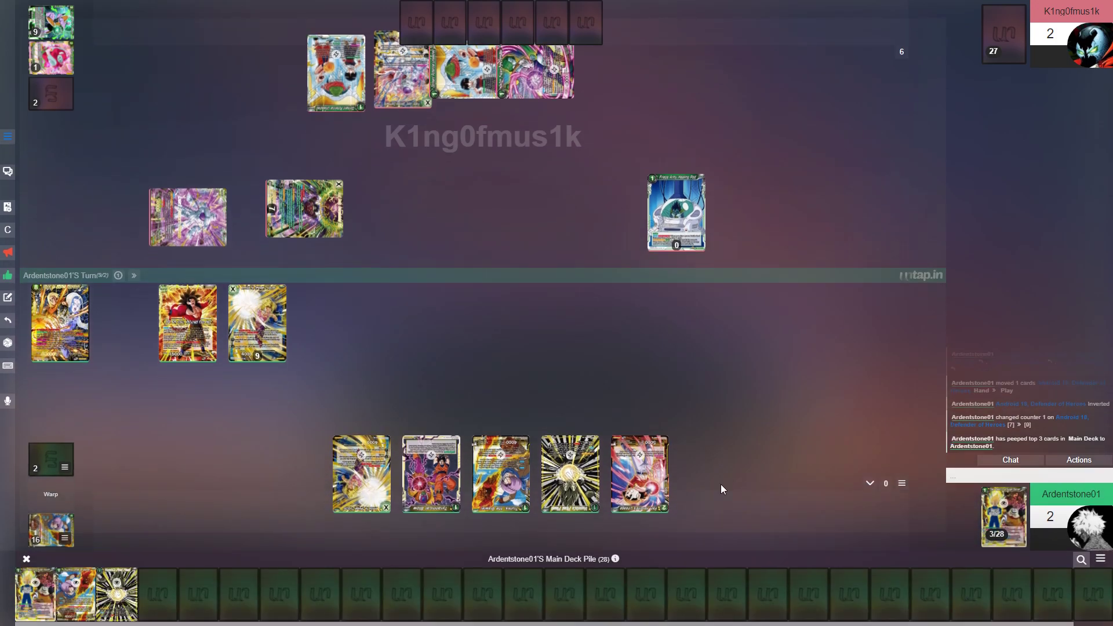
Step: Reorder the peeked cards, moving Vegeta's Final Flash and then Trunks, the Brawler
{"action": "mouse_move", "coordinate": [117, 593]}
{"action": "left_click_drag", "start_coordinate": [106, 604], "coordinate": [69, 596]}
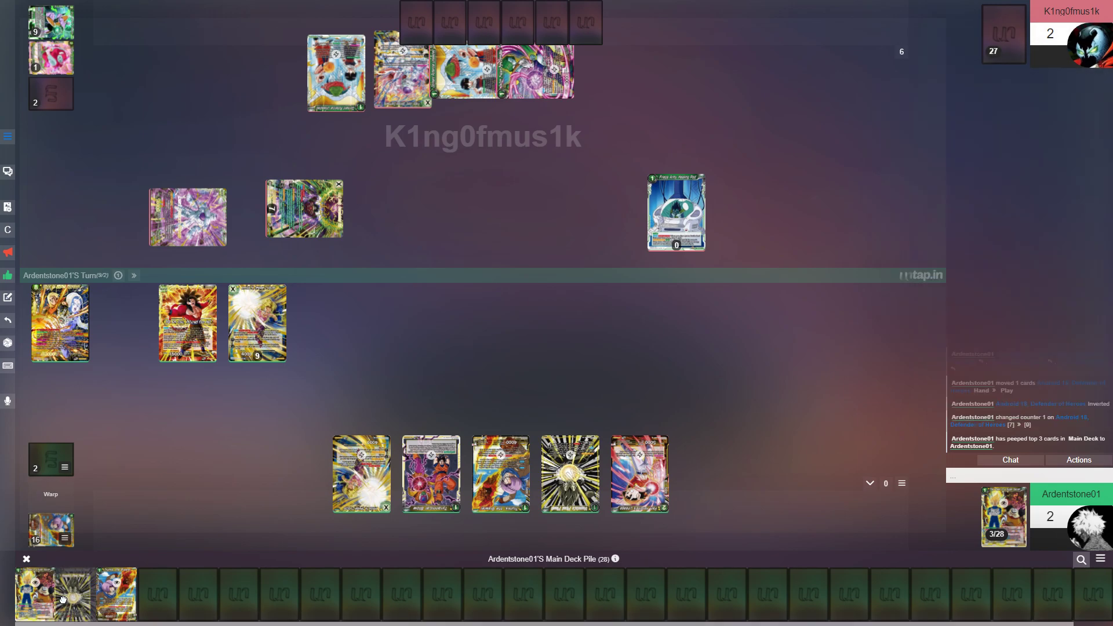
{"action": "mouse_move", "coordinate": [74, 601]}
{"action": "left_mouse_down"}
{"action": "mouse_move", "coordinate": [93, 603]}
{"action": "mouse_move", "coordinate": [74, 598]}
{"action": "left_mouse_up"}
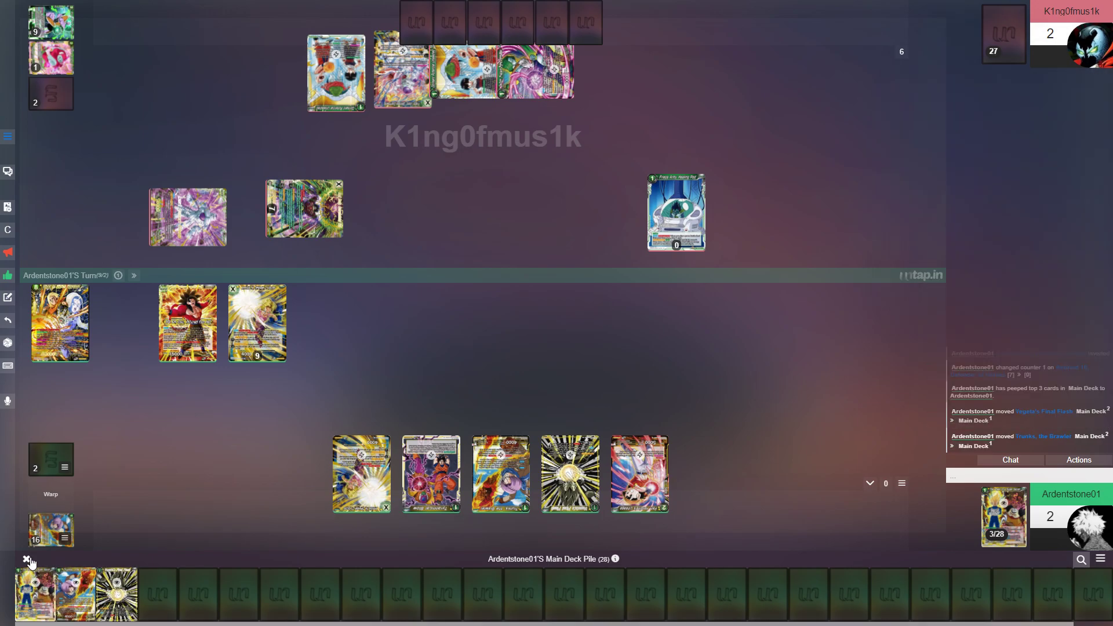
Step: Rest Son Goku to attack, draw two cards and return one to the main deck
{"action": "left_click", "coordinate": [27, 560]}
{"action": "mouse_move", "coordinate": [188, 323]}
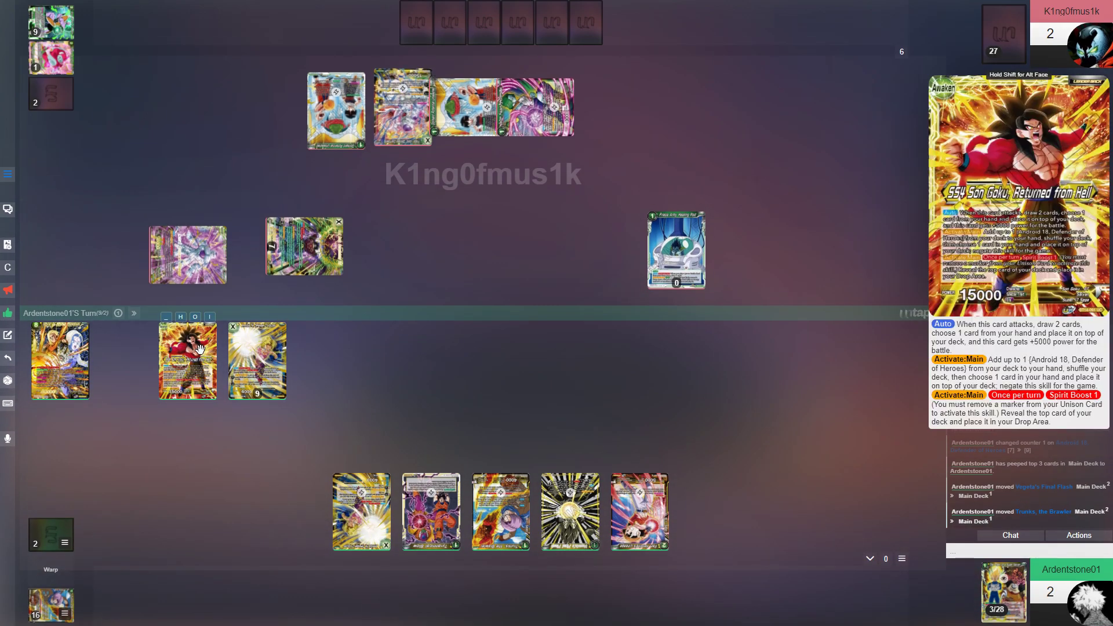
{"action": "left_click", "coordinate": [174, 380]}
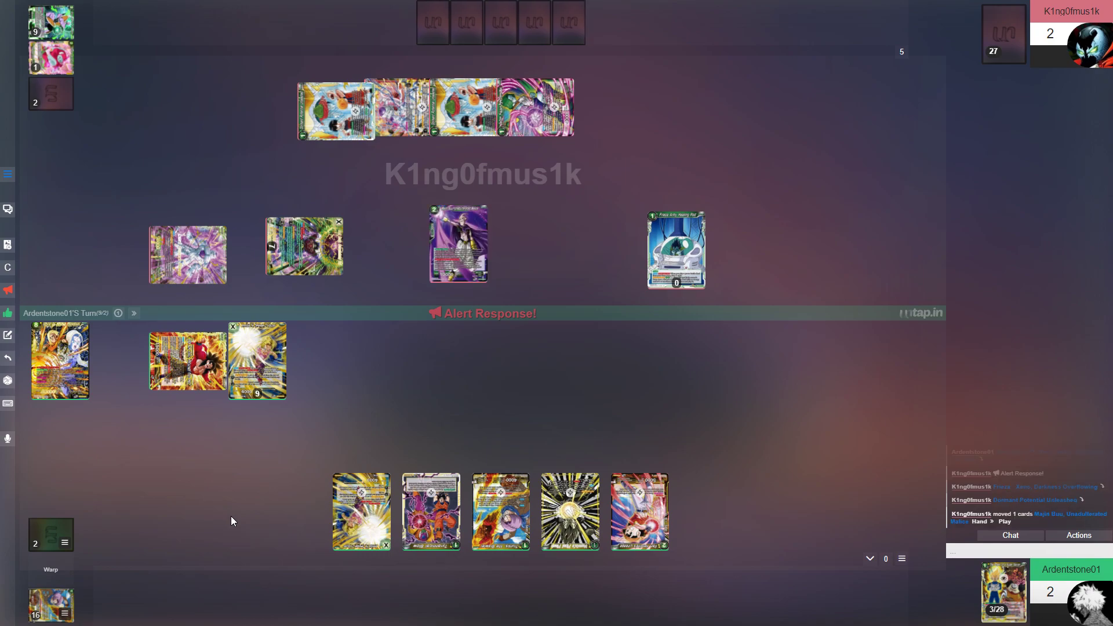
{"action": "mouse_move", "coordinate": [459, 245]}
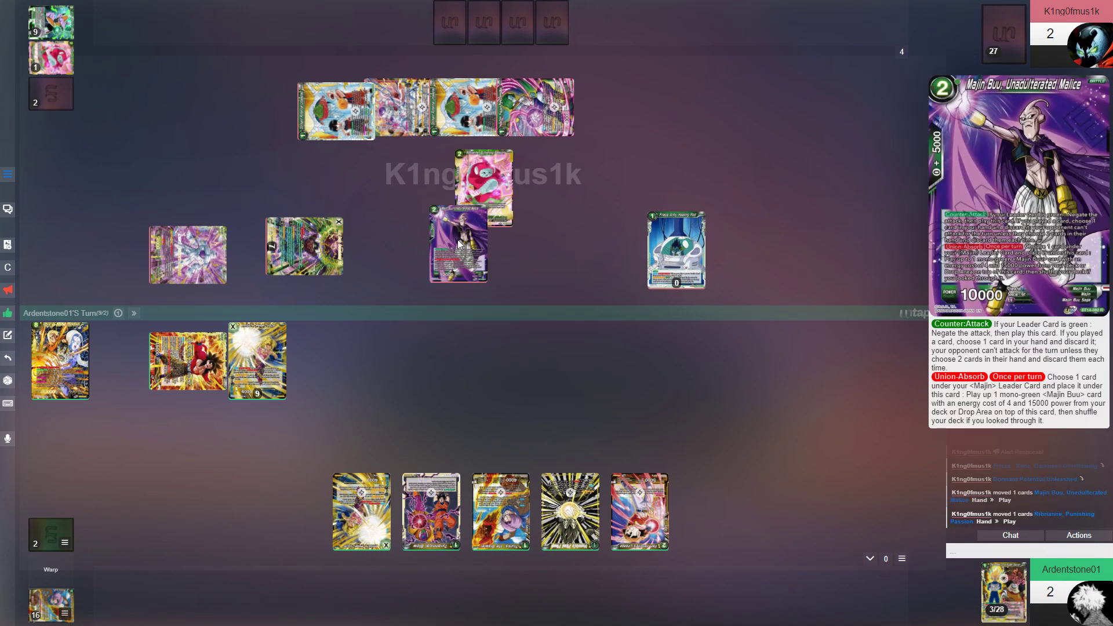
{"action": "key", "text": "d"}
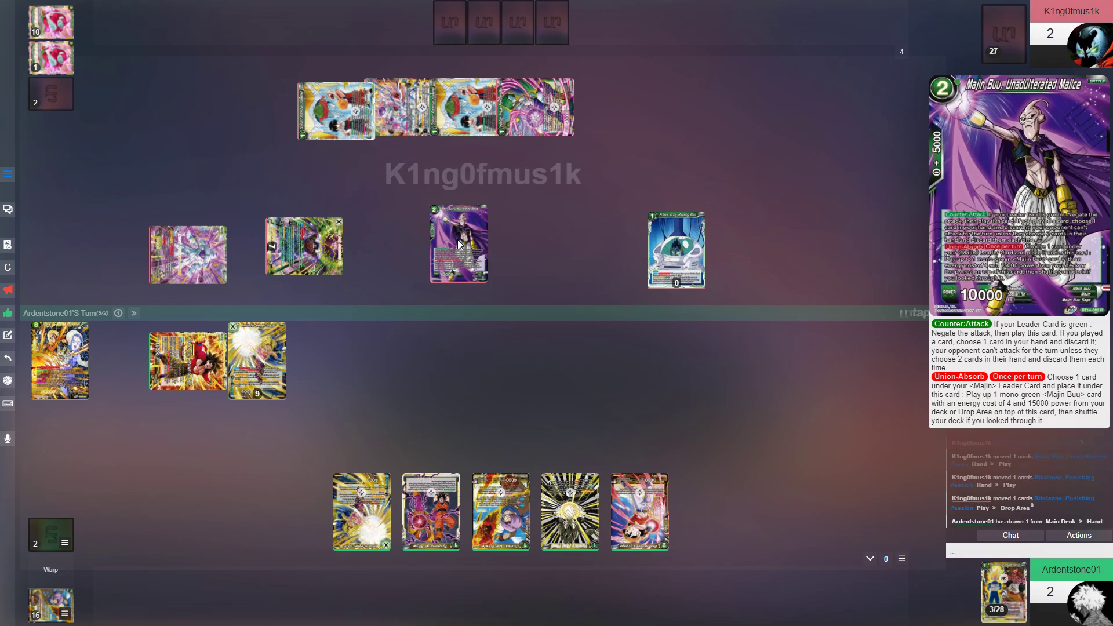
{"action": "key", "text": "d"}
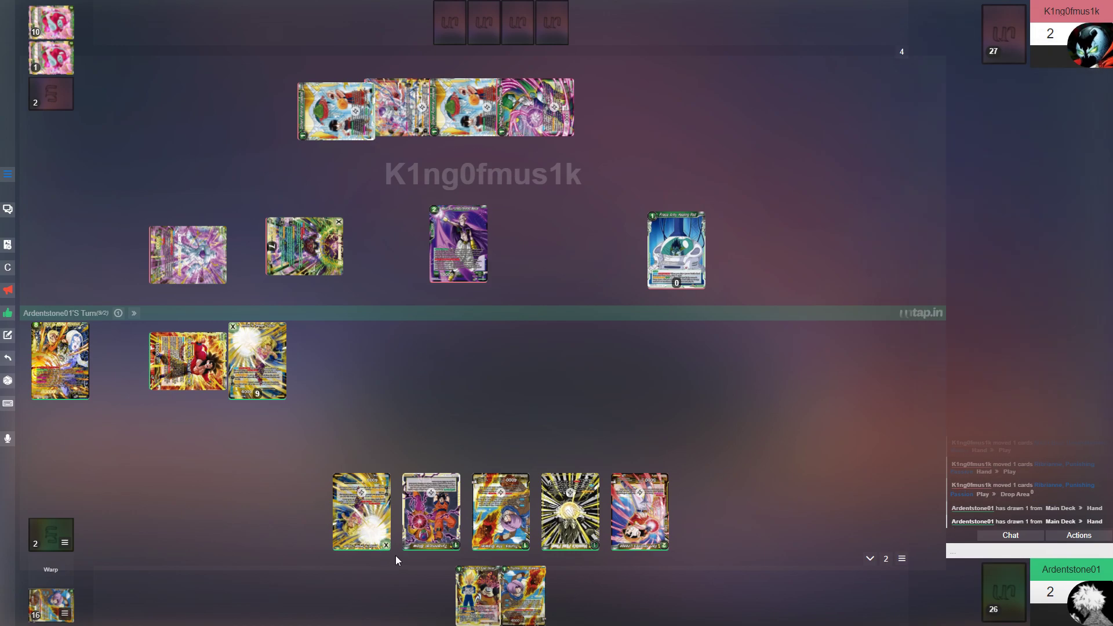
{"action": "left_click_drag", "start_coordinate": [523, 596], "coordinate": [1007, 614]}
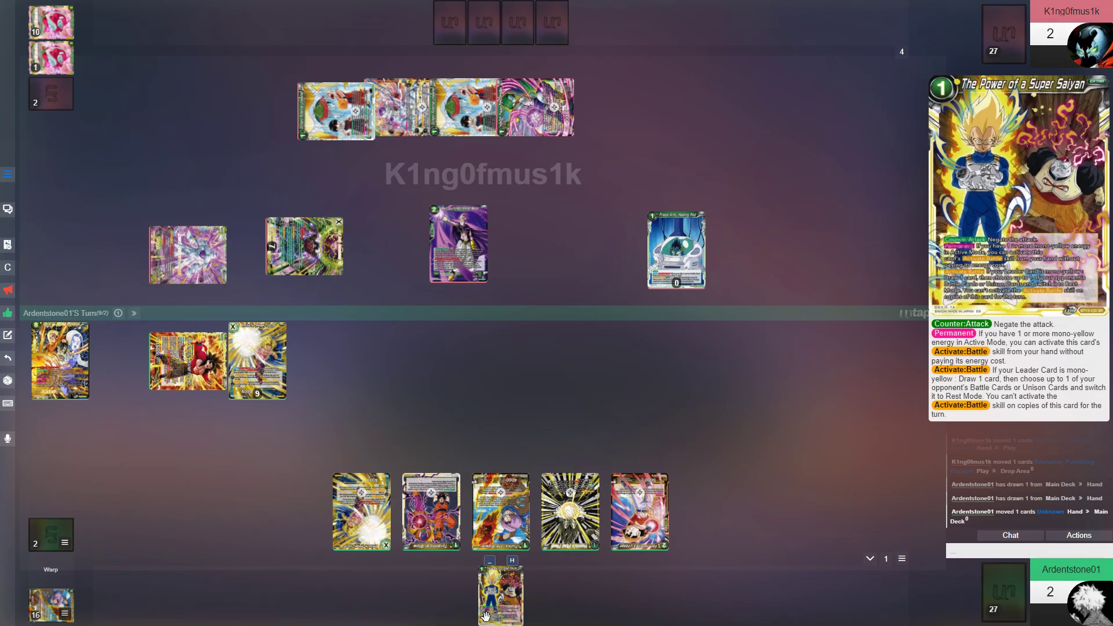
Step: Play The Power of a Super Saiyan, then take it back into hand
{"action": "left_click_drag", "start_coordinate": [501, 599], "coordinate": [502, 610]}
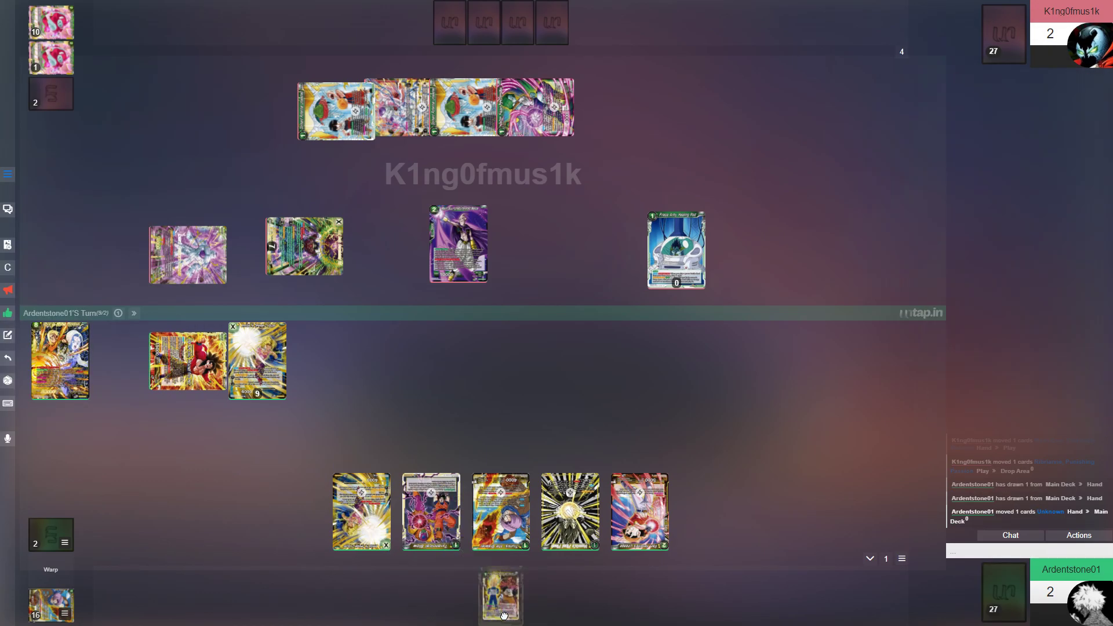
{"action": "left_click_drag", "start_coordinate": [501, 609], "coordinate": [496, 450]}
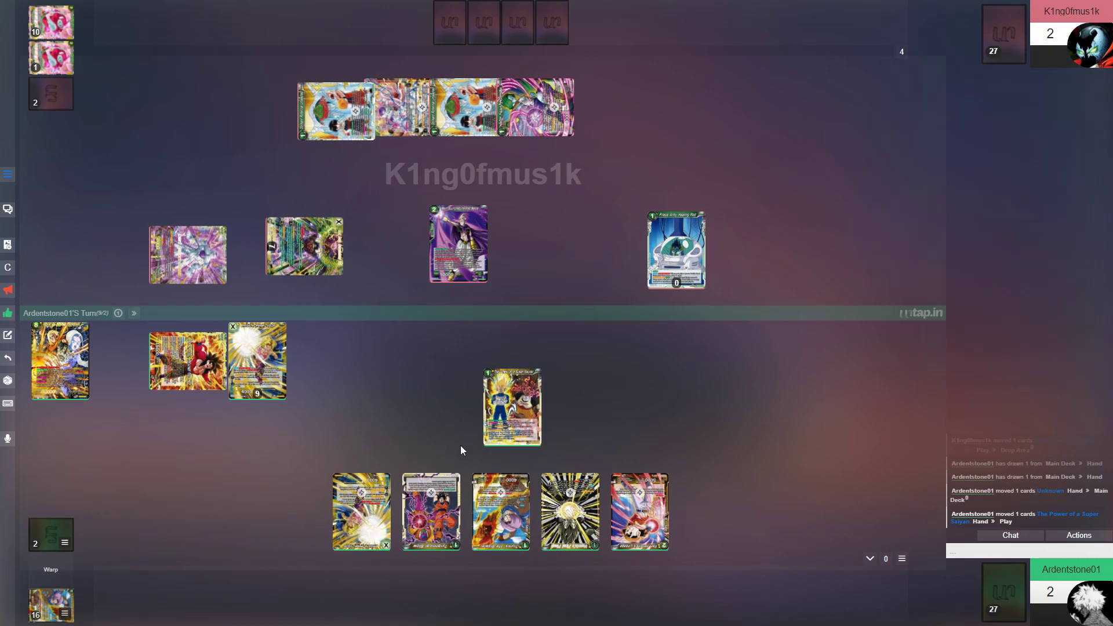
{"action": "left_click_drag", "start_coordinate": [484, 439], "coordinate": [474, 531]}
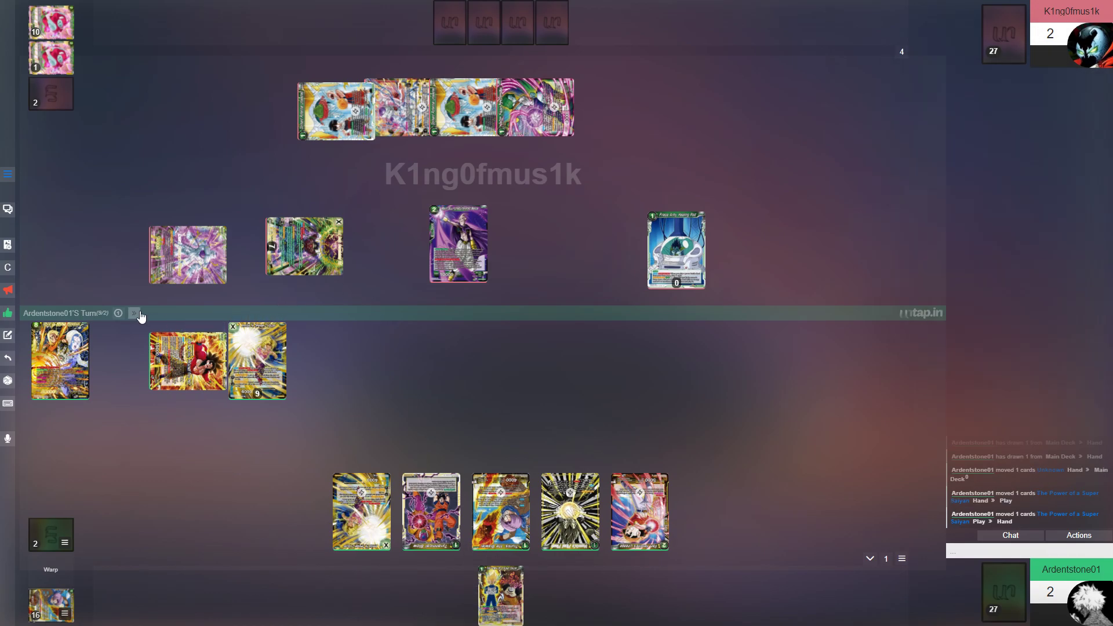
Step: Pass the turn, then discard The Power of a Super Saiyan to the Drop Area
{"action": "left_click", "coordinate": [136, 313]}
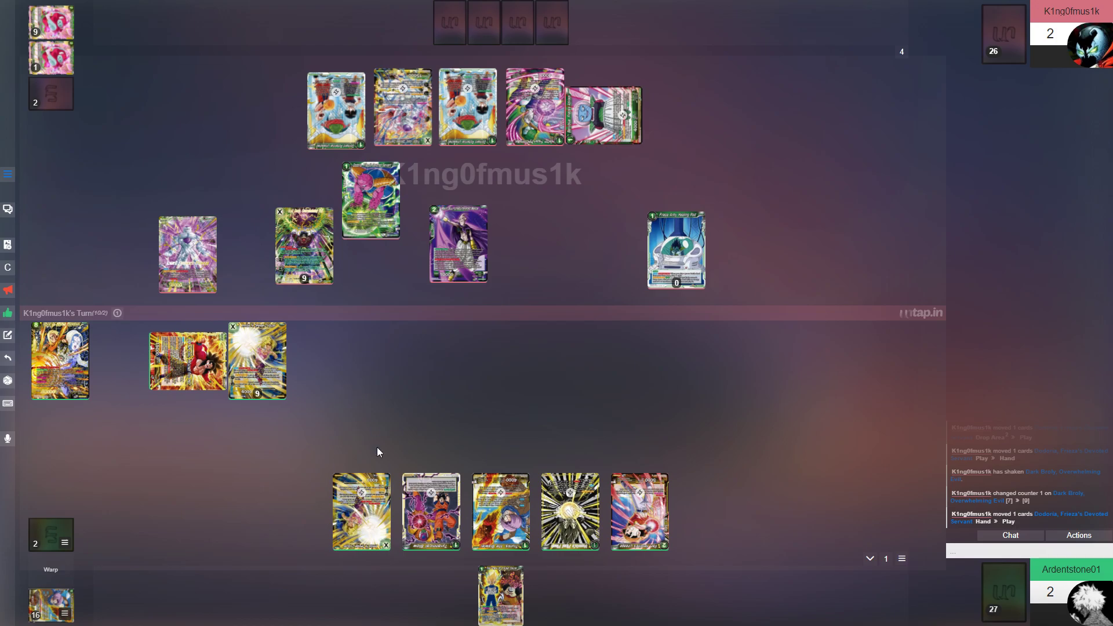
{"action": "left_click_drag", "start_coordinate": [500, 596], "coordinate": [52, 610]}
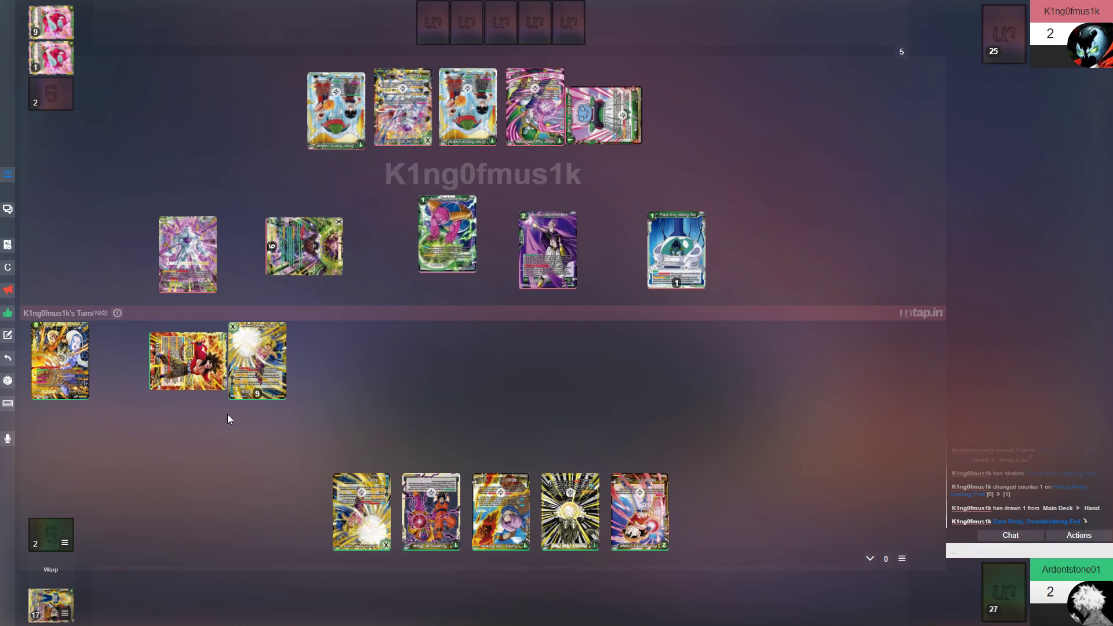
Step: Take the last life cards into hand, then find and play Son Goku, Return of the Dragon Fist
{"action": "left_click", "coordinate": [44, 534]}
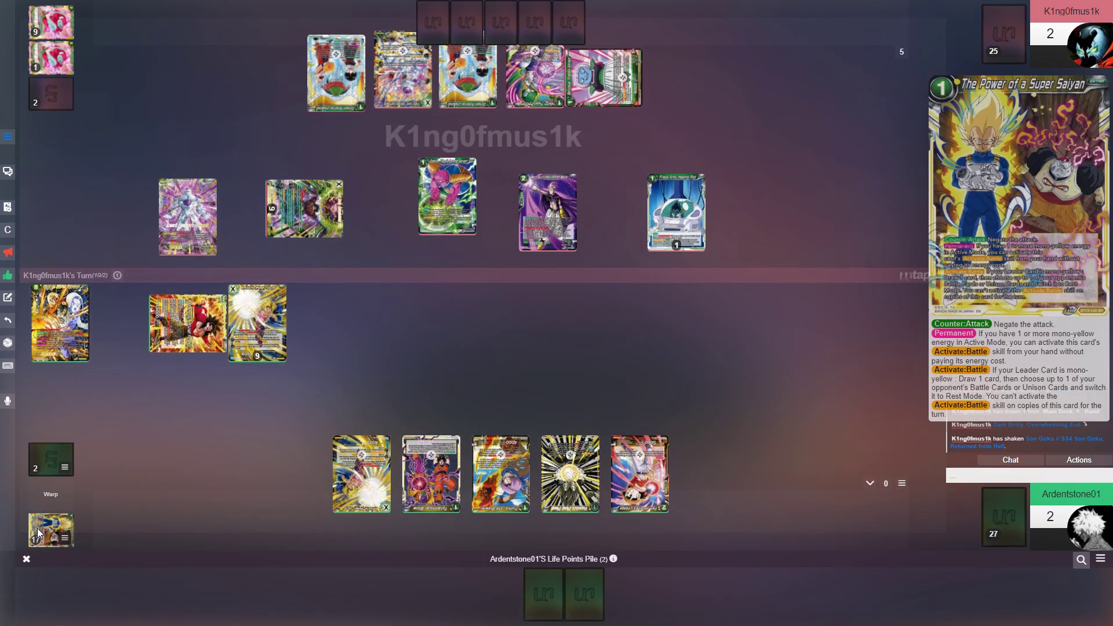
{"action": "mouse_move", "coordinate": [532, 584]}
{"action": "left_mouse_down"}
{"action": "mouse_move", "coordinate": [555, 529]}
{"action": "mouse_move", "coordinate": [257, 607]}
{"action": "left_mouse_up"}
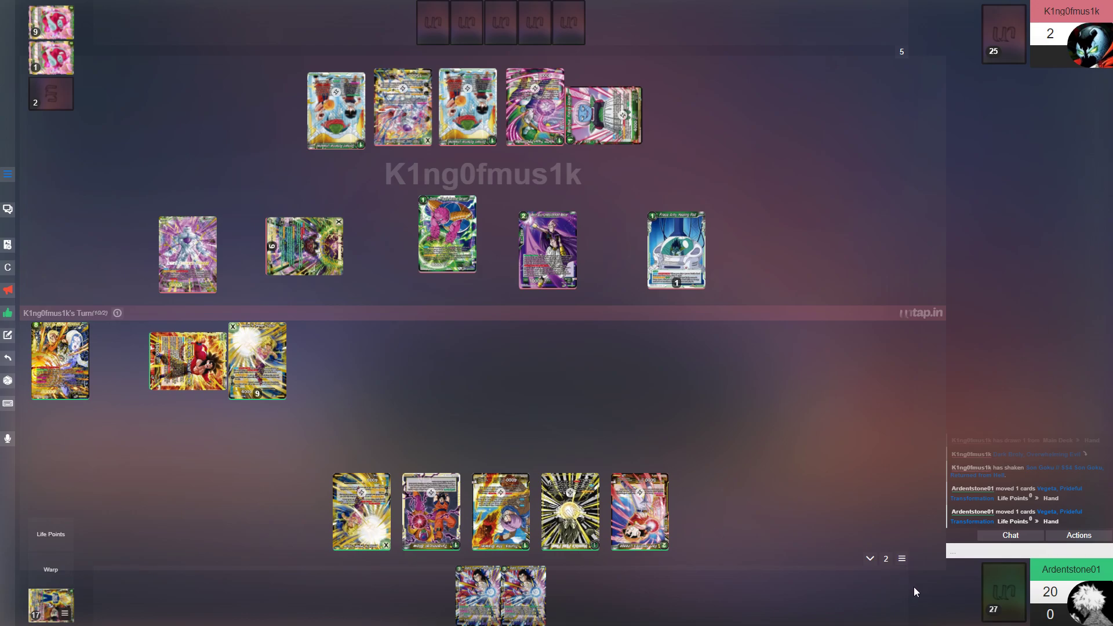
{"action": "right_click", "coordinate": [1006, 604]}
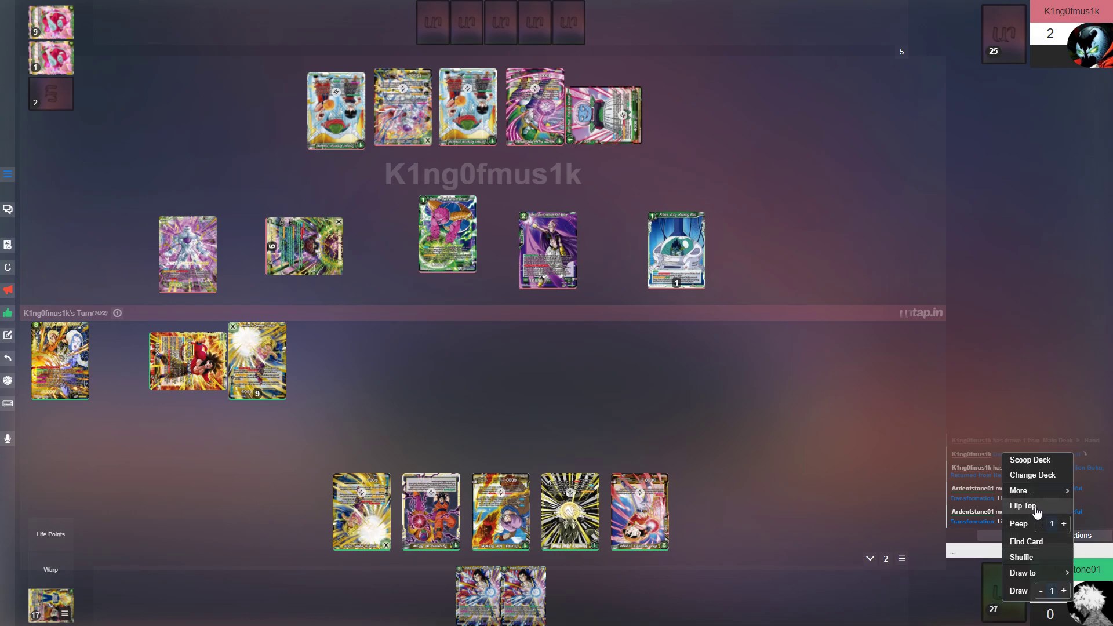
{"action": "left_click", "coordinate": [1026, 542]}
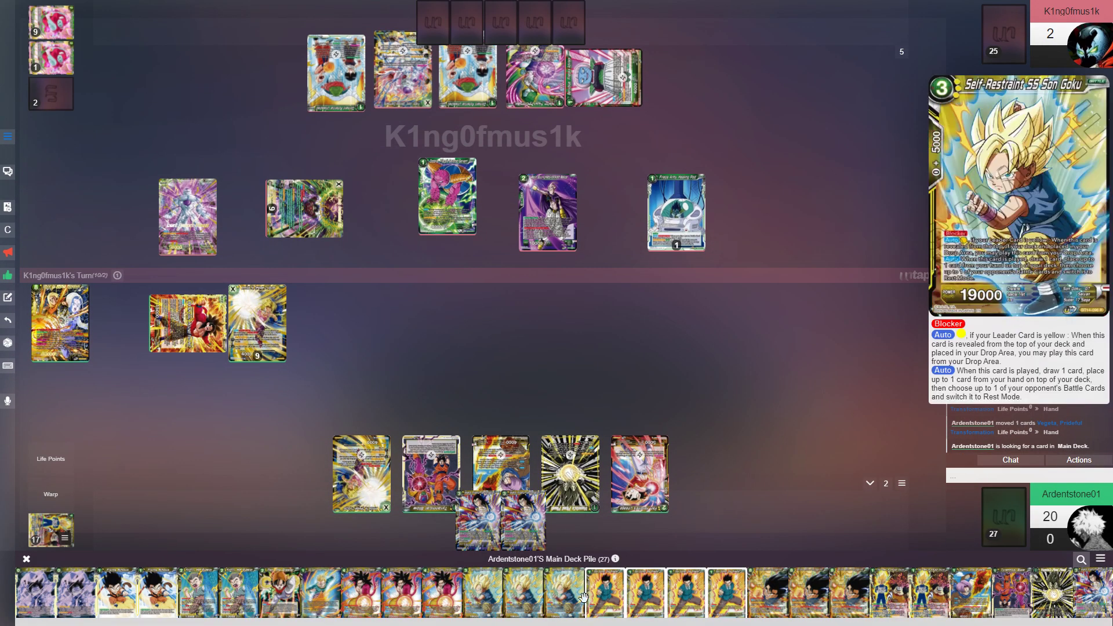
{"action": "left_click_drag", "start_coordinate": [523, 331], "coordinate": [428, 321]}
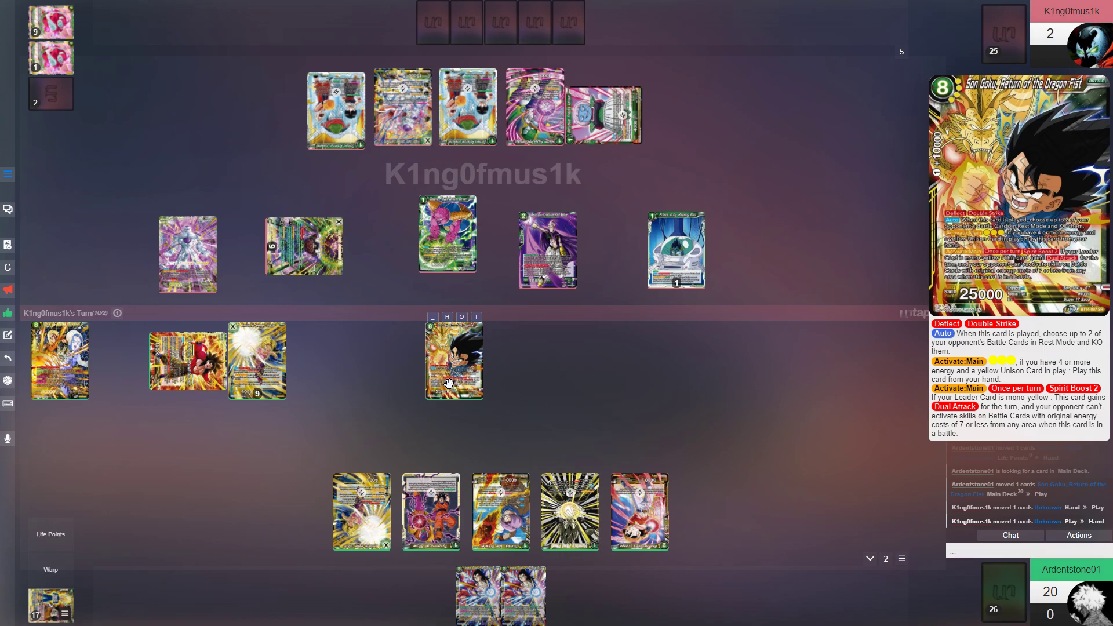
Step: Line up Son Goku, Return of the Dragon Fist beside the other battle cards and review the Drop Area
{"action": "left_click_drag", "start_coordinate": [449, 383], "coordinate": [332, 384]}
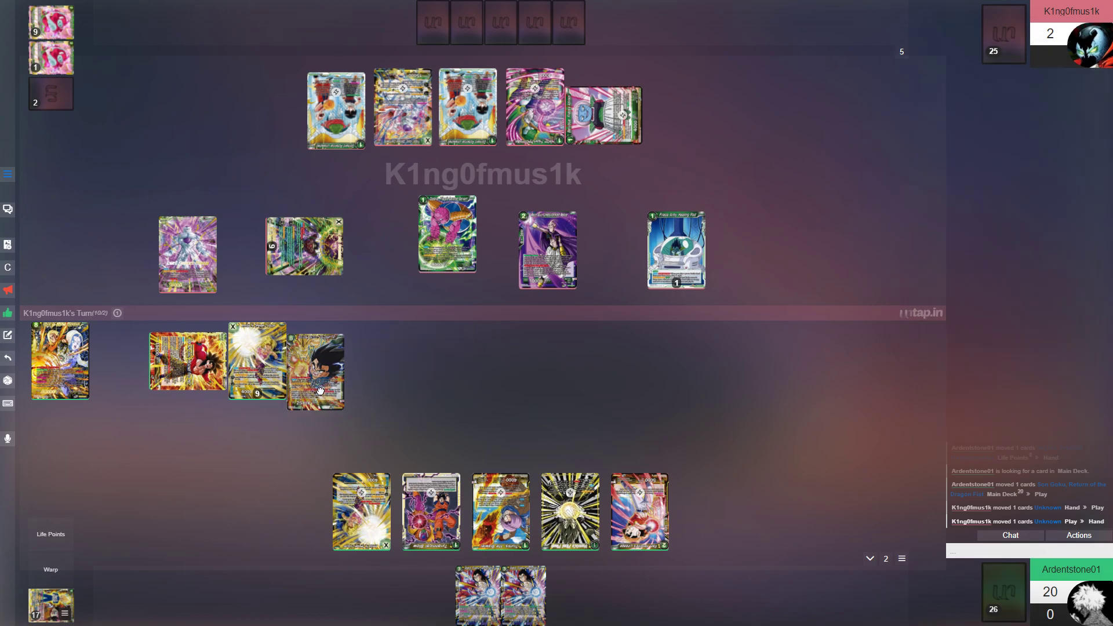
{"action": "left_click", "coordinate": [501, 596]}
{"action": "mouse_move", "coordinate": [686, 593]}
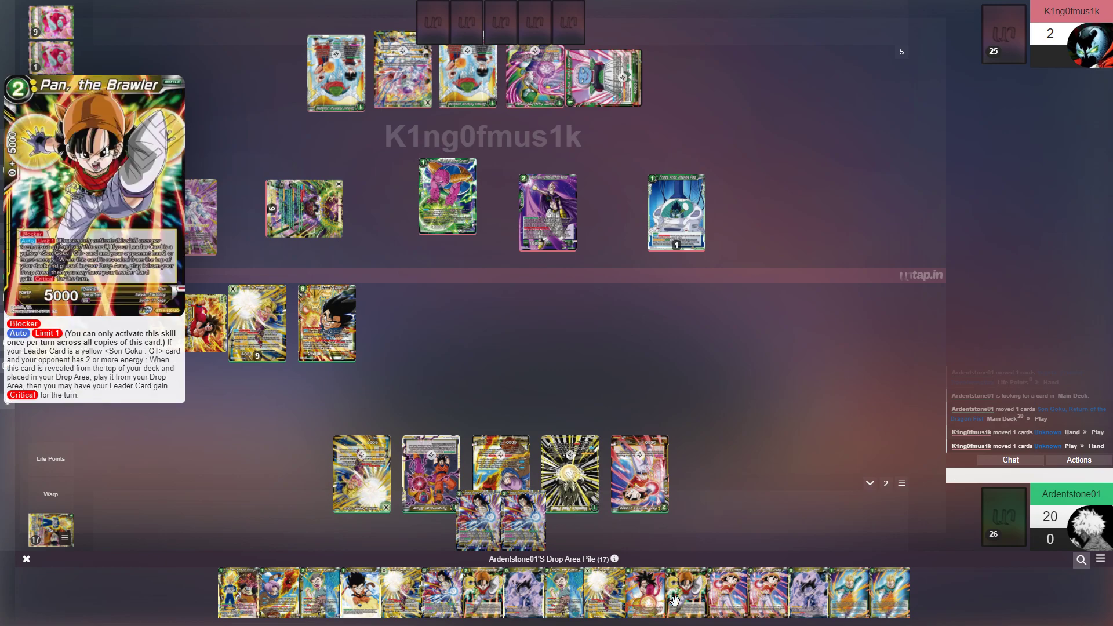
{"action": "left_click", "coordinate": [27, 561]}
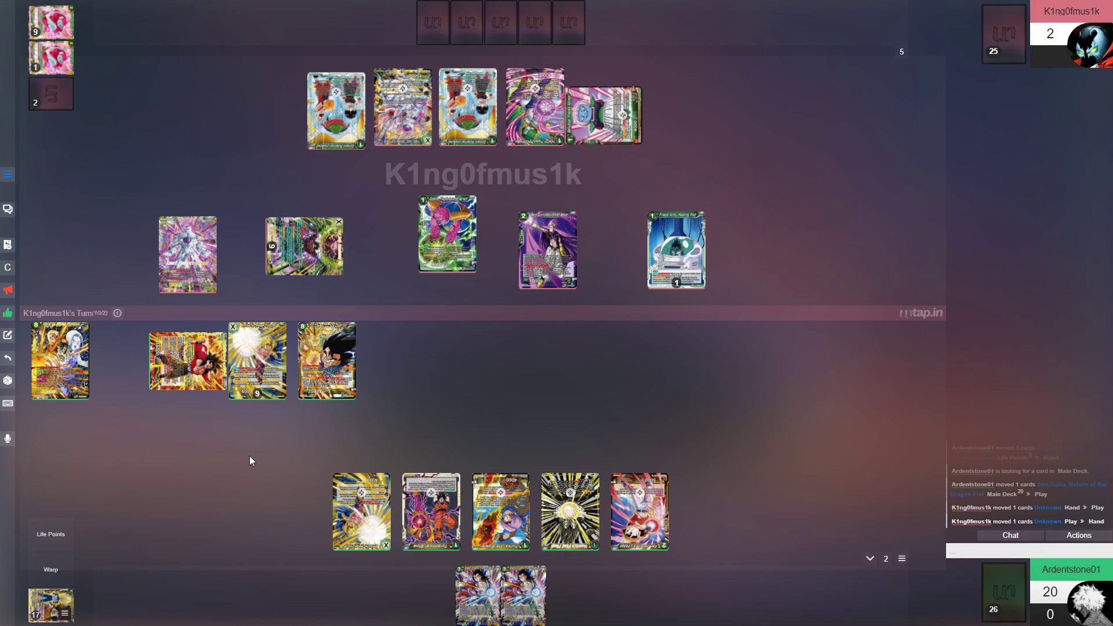
{"action": "right_click", "coordinate": [992, 589]}
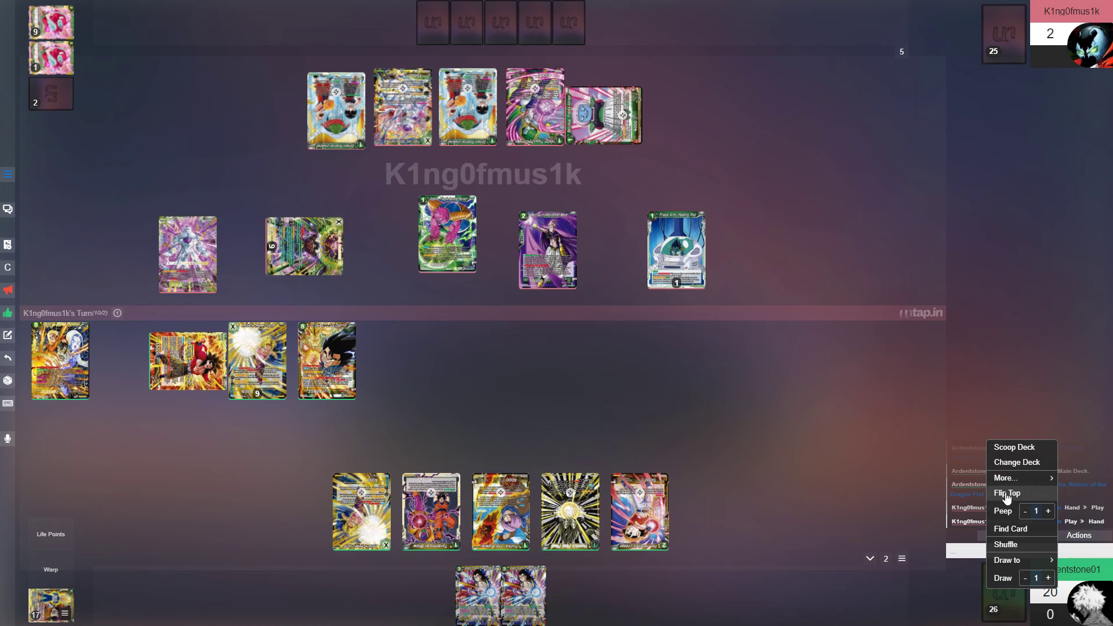
{"action": "left_click", "coordinate": [873, 469]}
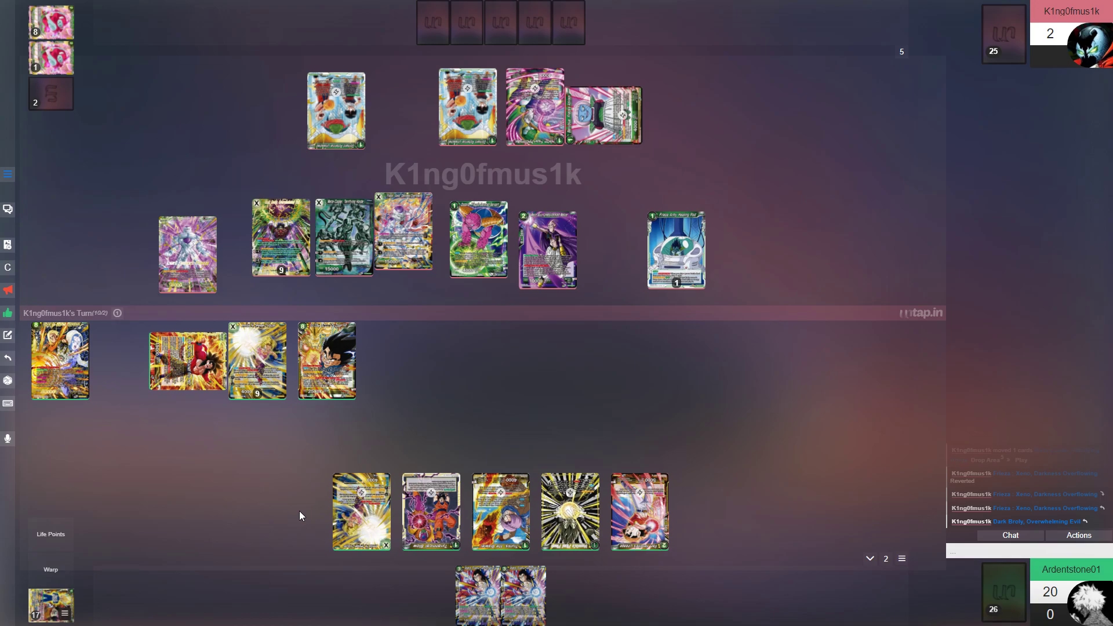
{"action": "mouse_move", "coordinate": [187, 361]}
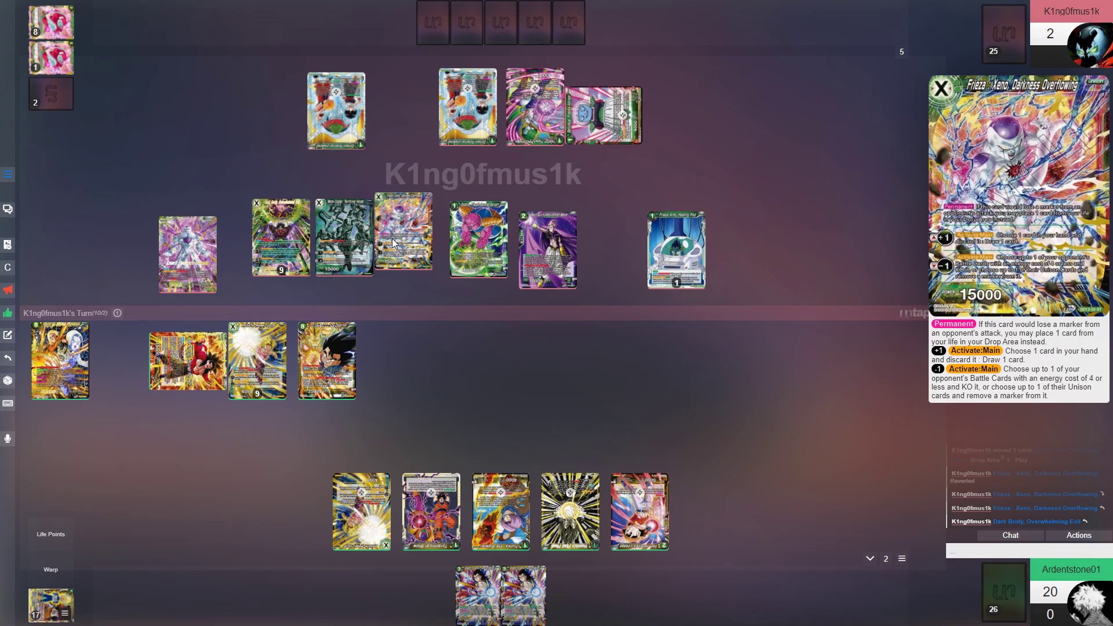
{"action": "right_click", "coordinate": [199, 368]}
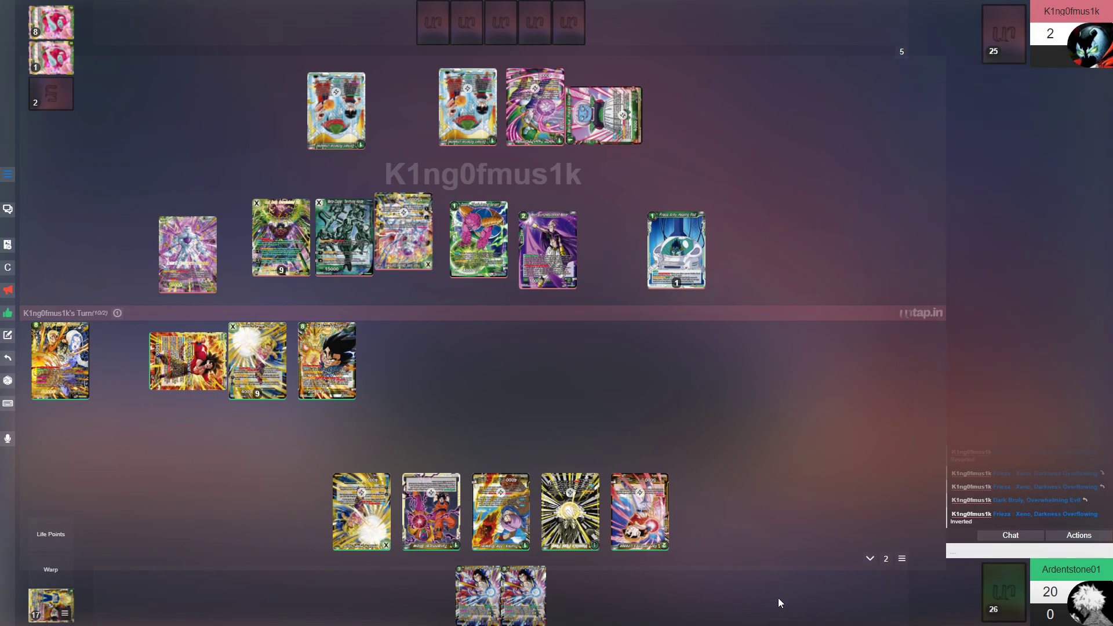
{"action": "right_click", "coordinate": [1001, 581]}
{"action": "left_click", "coordinate": [1027, 518]}
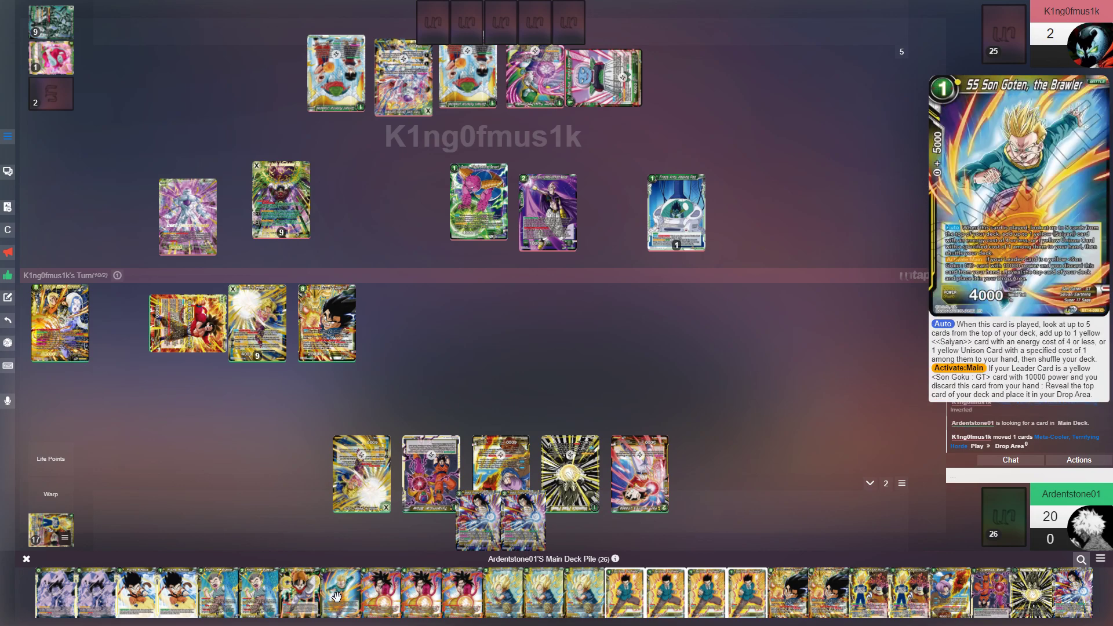
{"action": "left_click", "coordinate": [26, 560]}
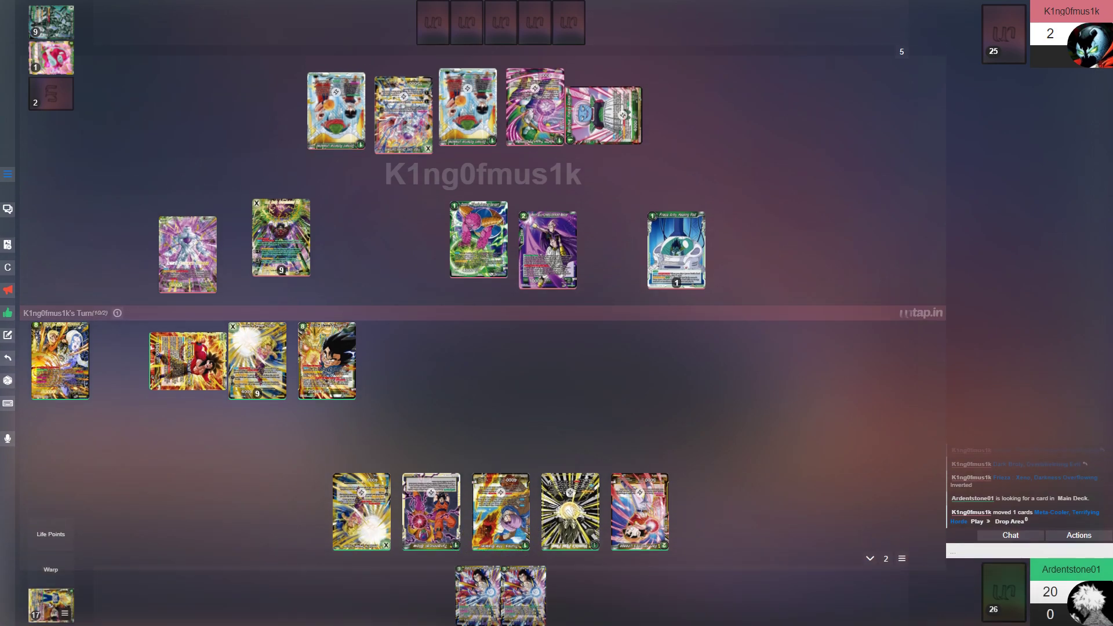